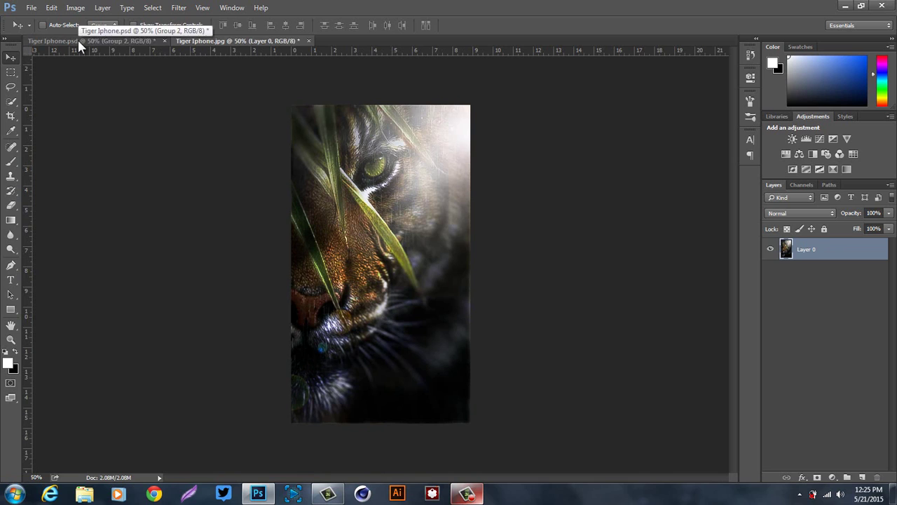
# - Switch to the Tiger Iphone.psd document and expand Group 2, Group 12 and Group 3 to reveal the nested layers
pyautogui.click(78, 40)
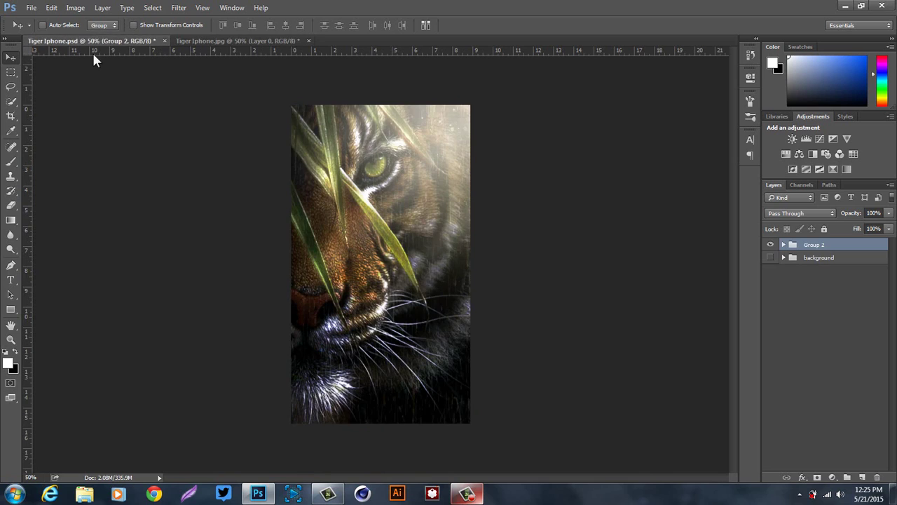
pyautogui.click(784, 245)
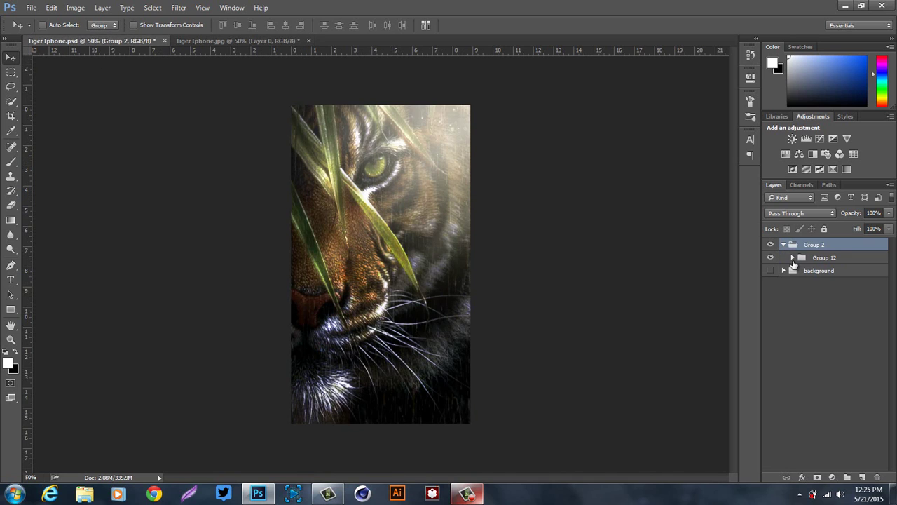
pyautogui.click(793, 258)
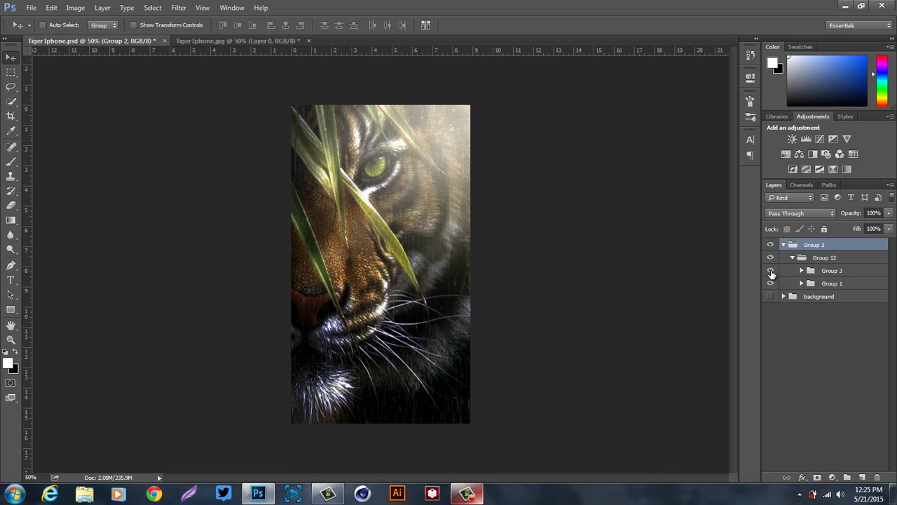
pyautogui.click(770, 271)
pyautogui.click(771, 270)
pyautogui.click(802, 271)
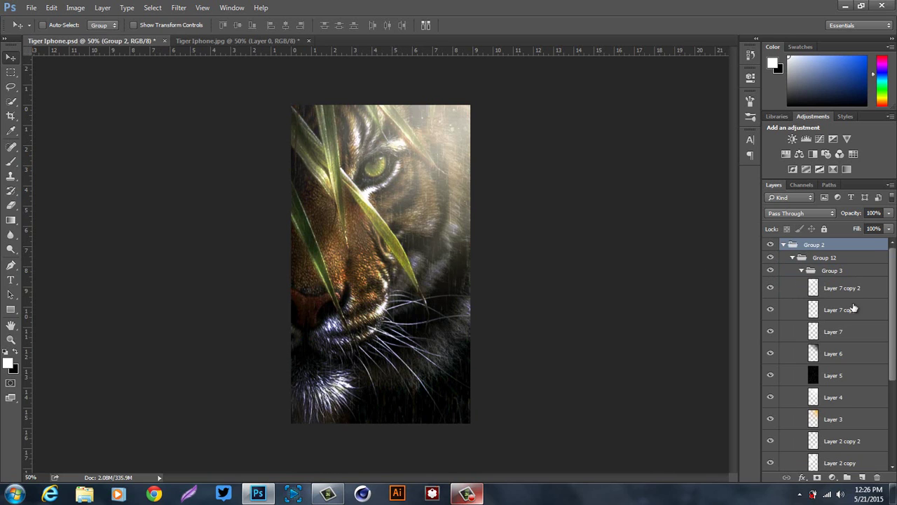
# - Hide the Group 3 layers one by one from Layer 7 copy 2 down to Layer 2 copy, and show them all again
pyautogui.click(769, 288)
pyautogui.click(768, 289)
pyautogui.click(772, 310)
pyautogui.click(770, 332)
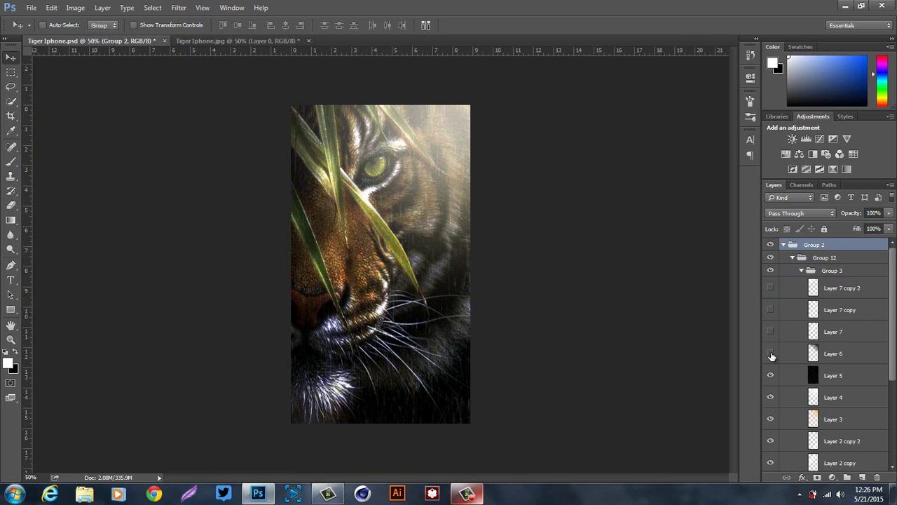
pyautogui.click(771, 354)
pyautogui.click(772, 376)
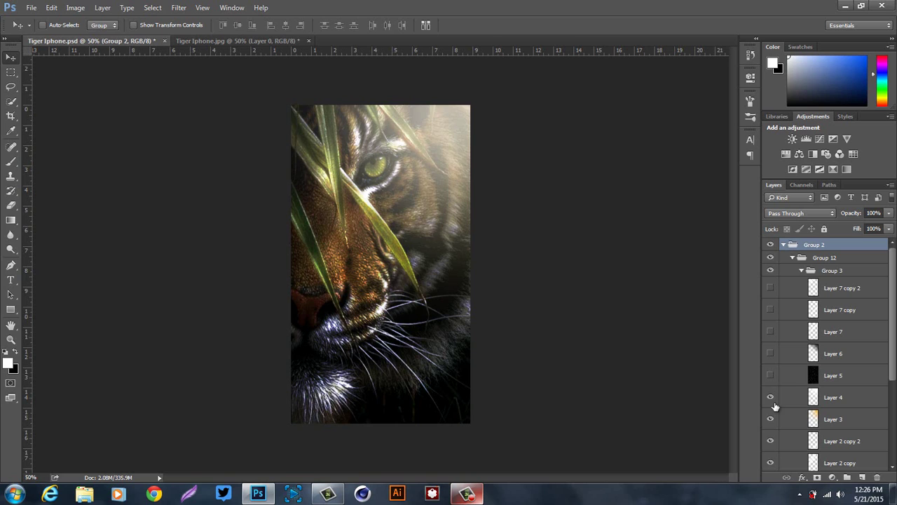
pyautogui.click(771, 400)
pyautogui.click(771, 422)
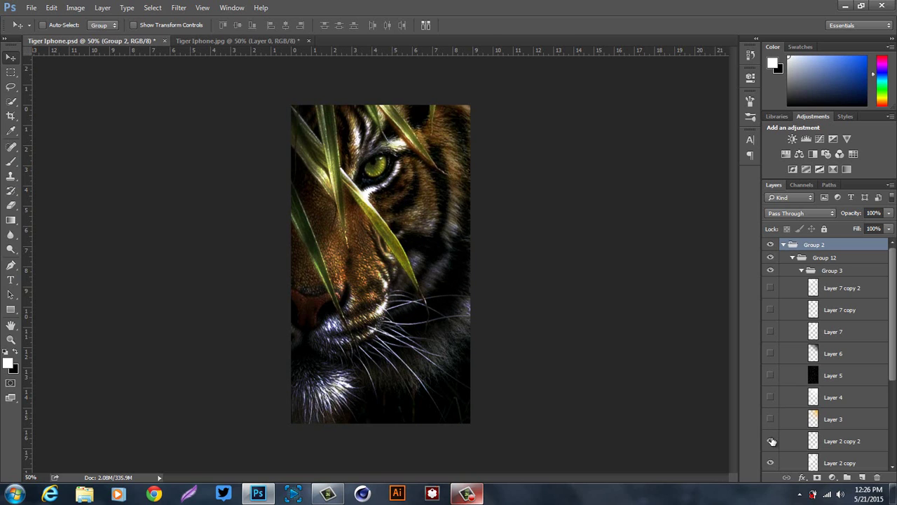
pyautogui.click(772, 442)
pyautogui.click(770, 463)
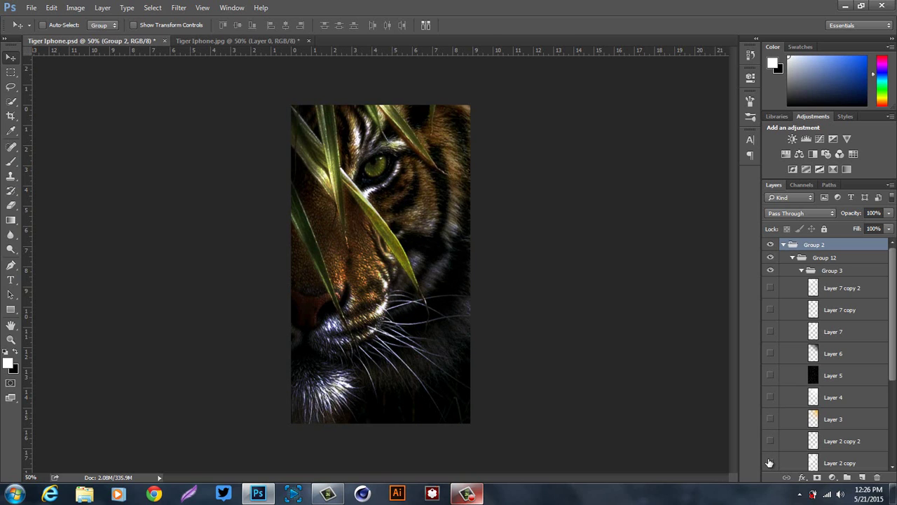
pyautogui.moveTo(770, 464); pyautogui.dragTo(773, 286)
# - Collapse the nested groups and merge a duplicate of Group 2 into a single layer
pyautogui.click(802, 270)
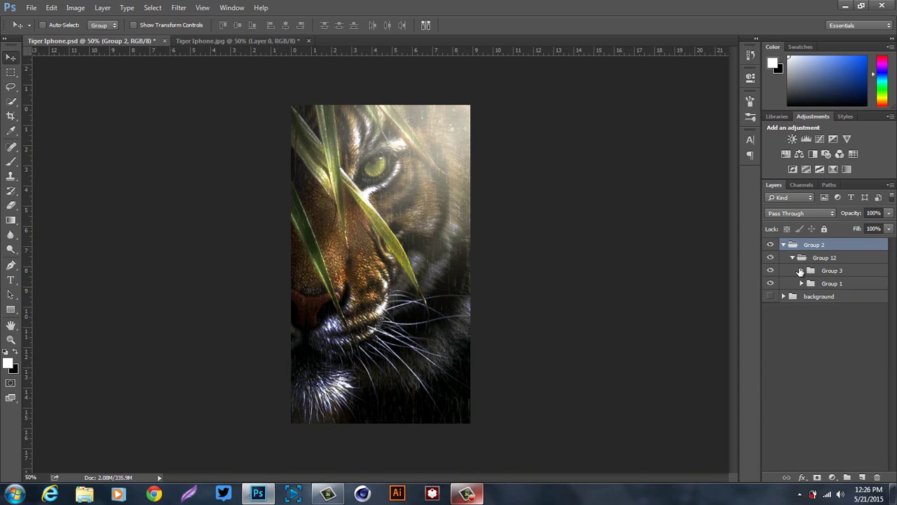
pyautogui.click(797, 258)
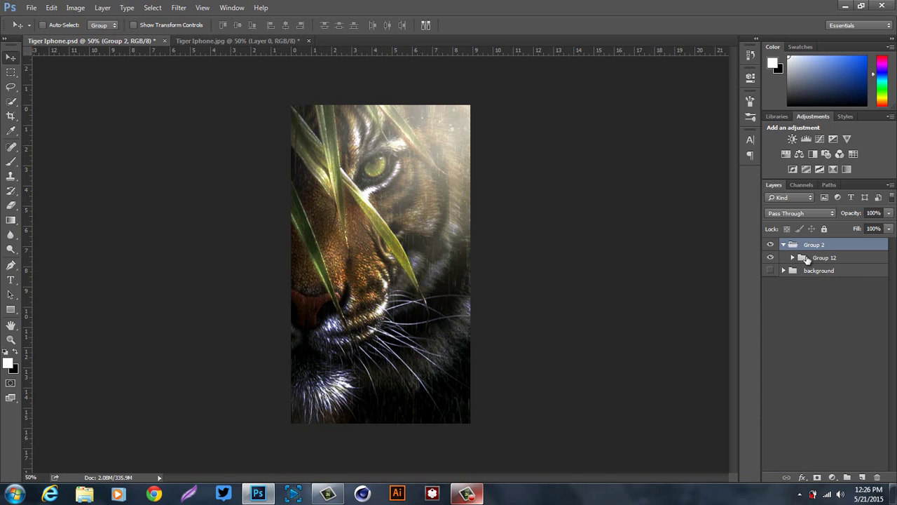
pyautogui.click(784, 245)
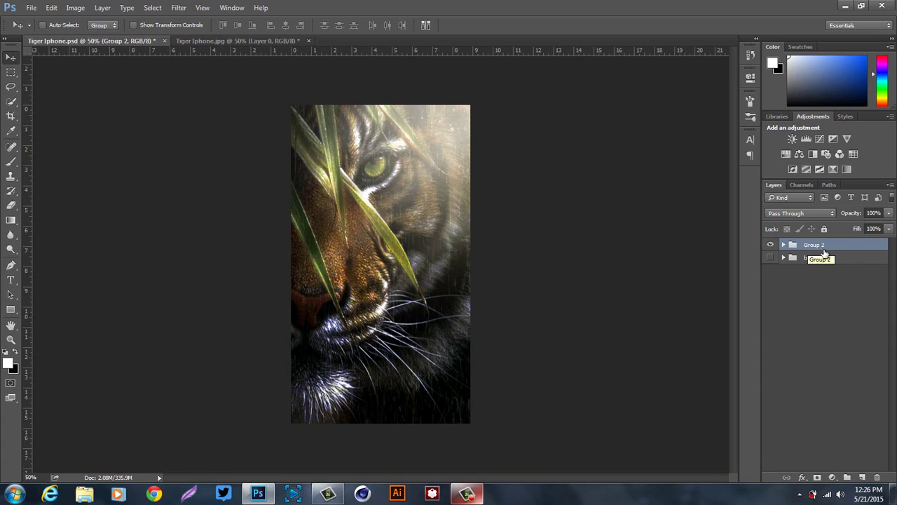
pyautogui.hotkey('ctrl', 'j')
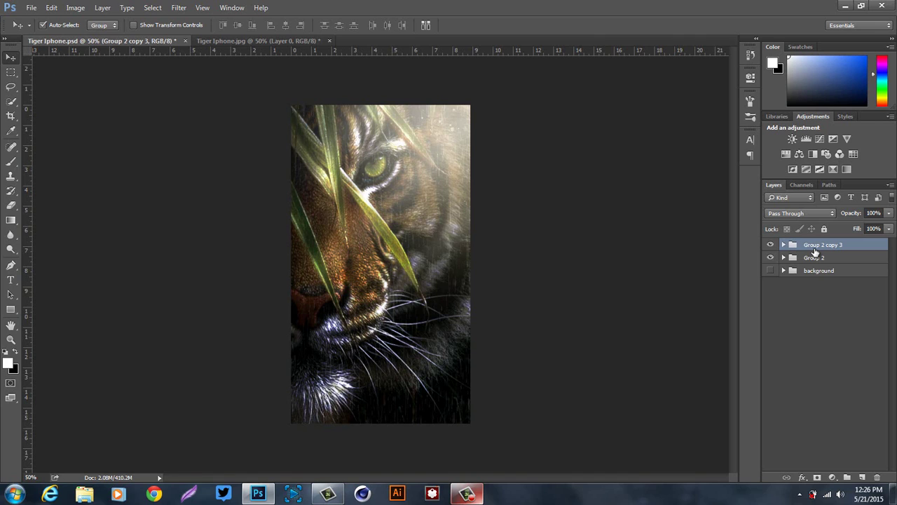
pyautogui.hotkey('ctrl', 'e')
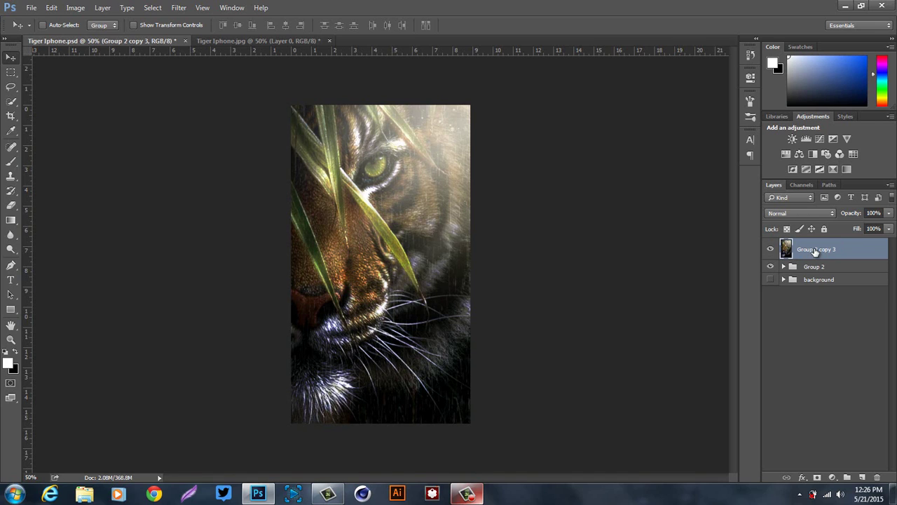
pyautogui.hotkey('ctrl', 'j')
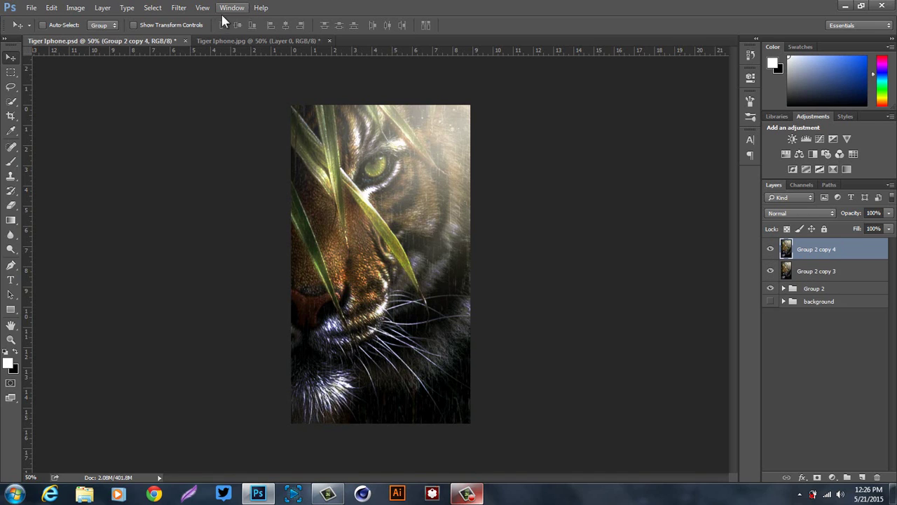
pyautogui.click(179, 9)
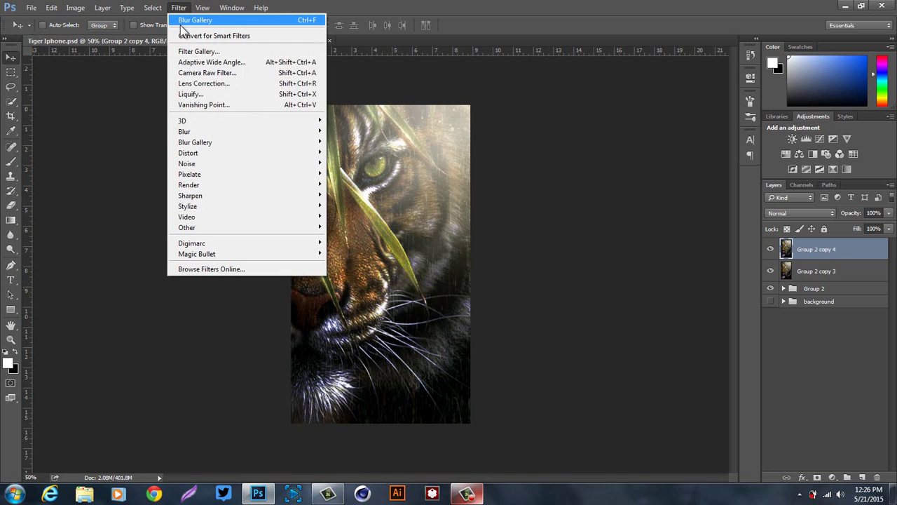
pyautogui.moveTo(296, 150)
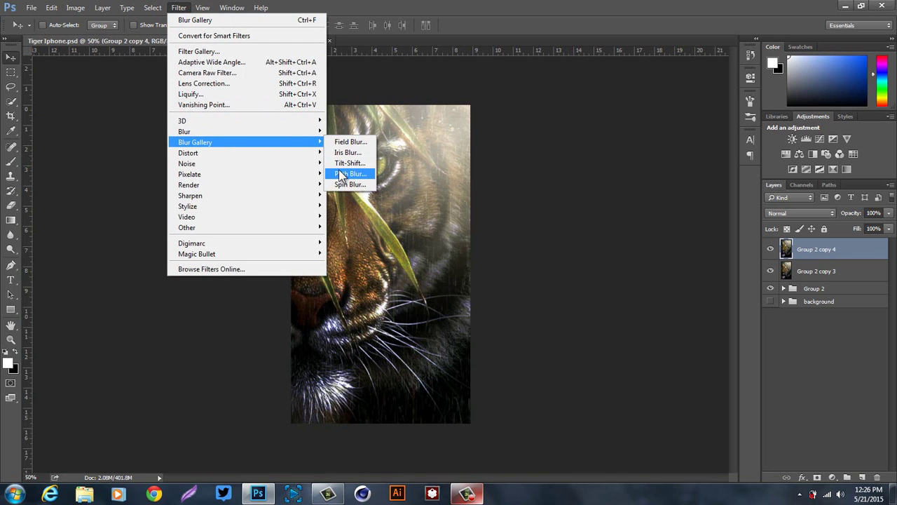
pyautogui.click(344, 172)
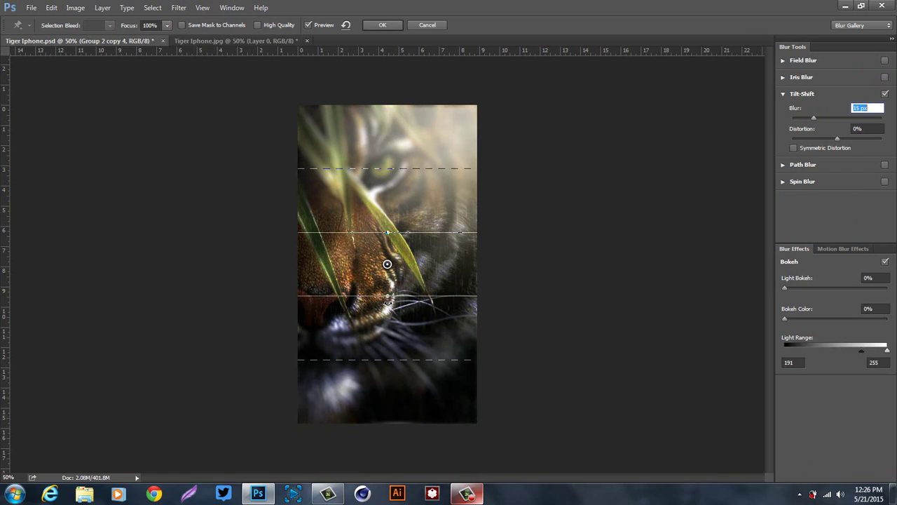
pyautogui.click(427, 27)
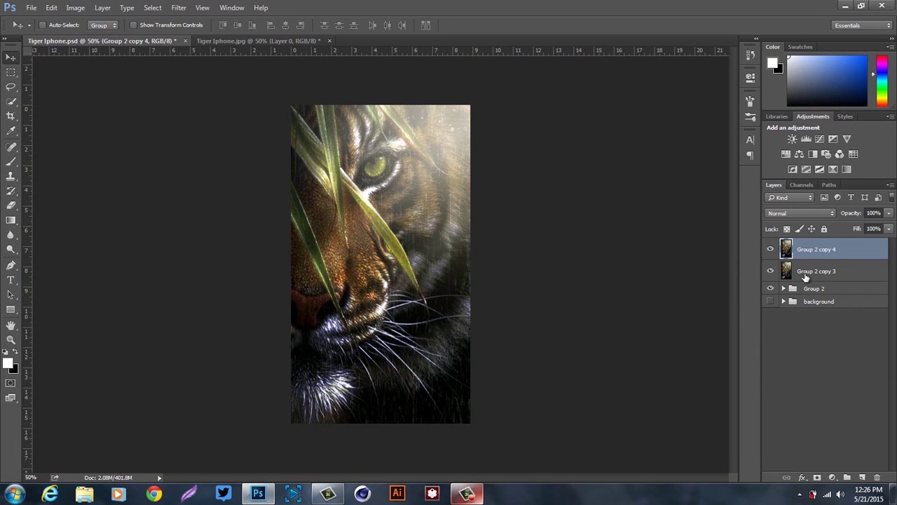
pyautogui.press('Delete')
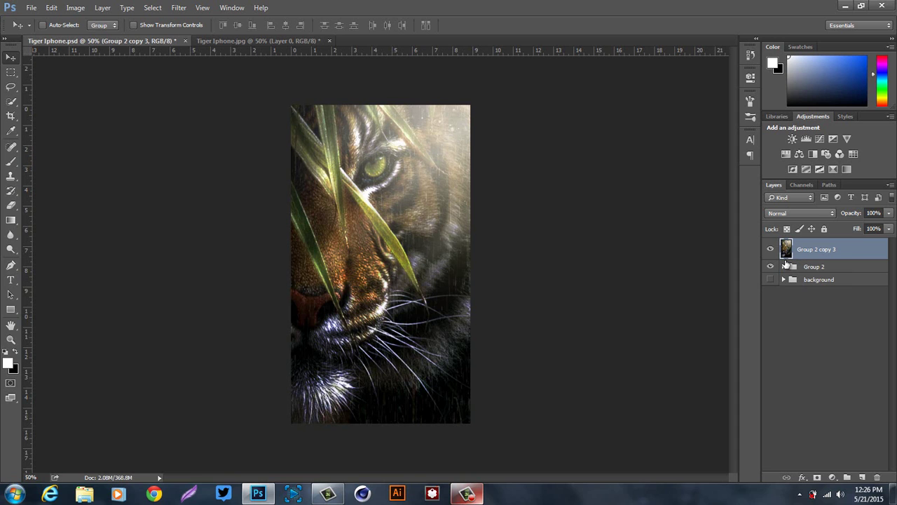
# - Duplicate the merged Group 2 copy 3 layer and render Clouds on the duplicate
pyautogui.hotkey('ctrl', 'j')
pyautogui.click(183, 8)
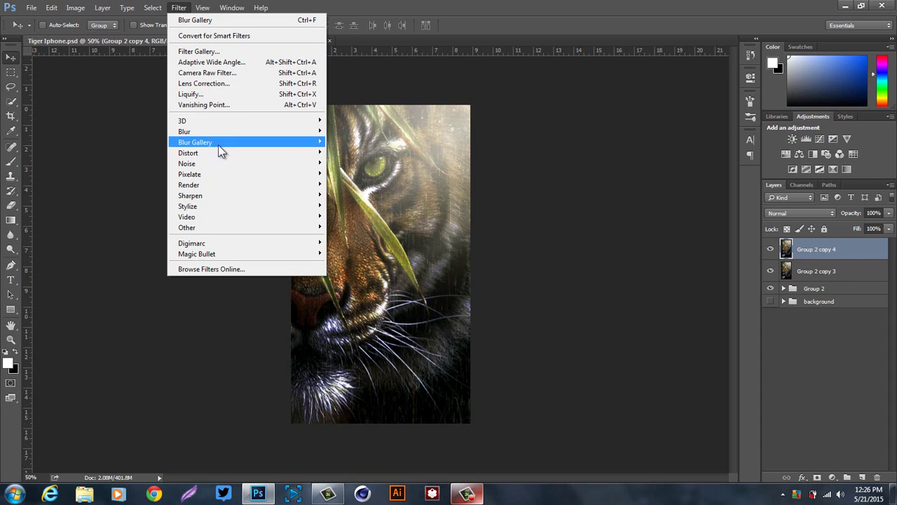
pyautogui.moveTo(218, 145)
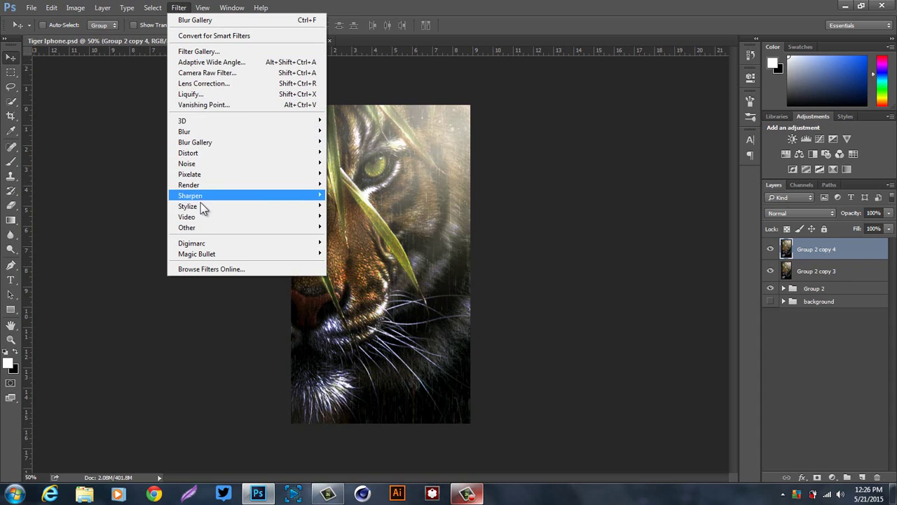
pyautogui.moveTo(203, 189)
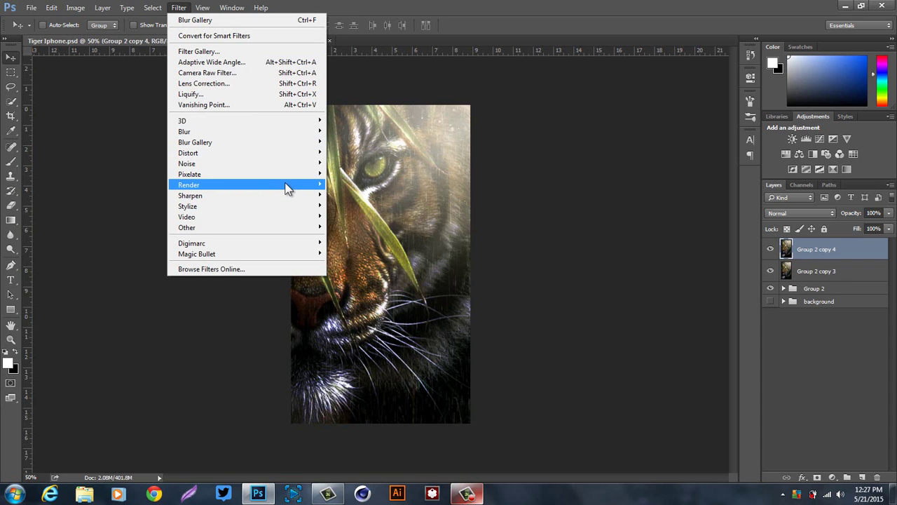
pyautogui.click(361, 223)
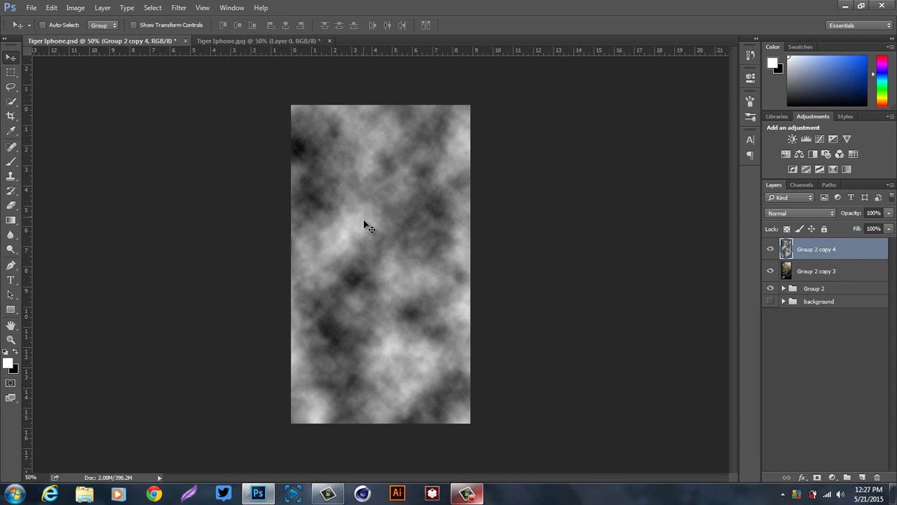
# - Compare the Overlay and Soft Light blend modes on the clouds layer and leave it set to Soft Light
pyautogui.click(778, 213)
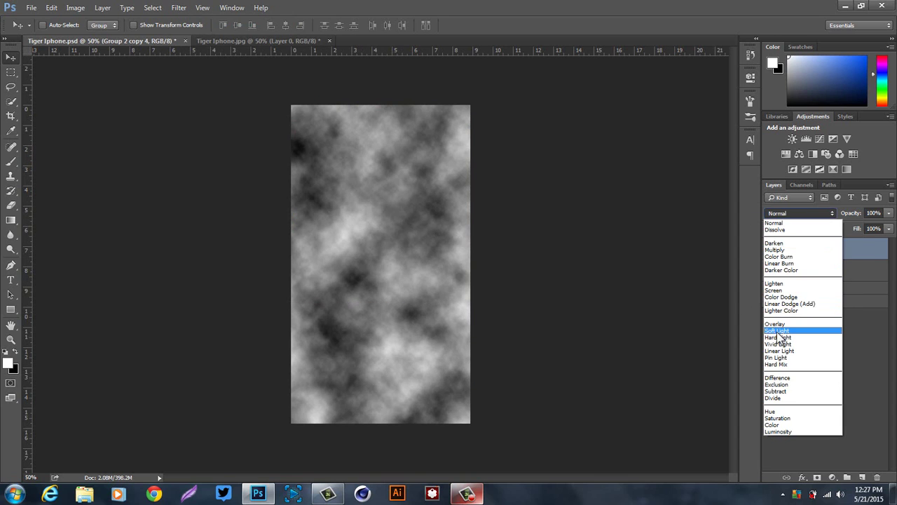
pyautogui.click(779, 328)
pyautogui.press('Up')
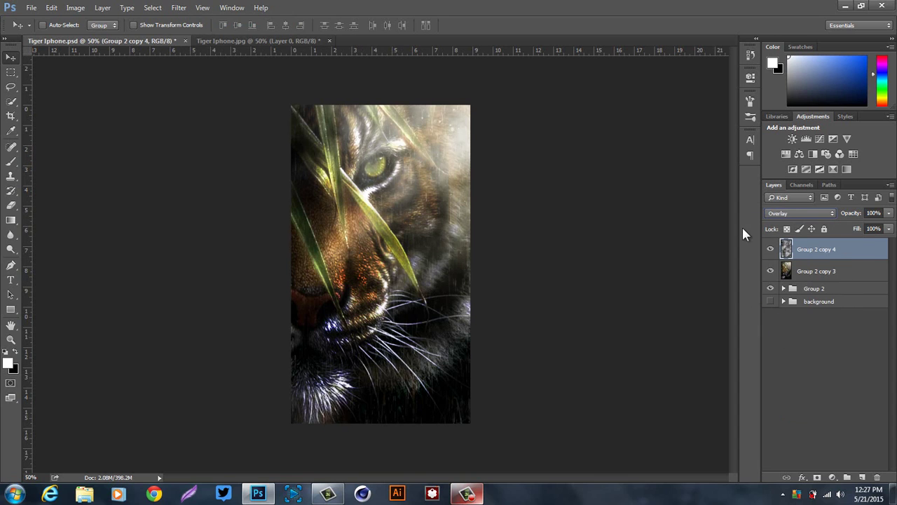
pyautogui.press('Down')
pyautogui.press('Up')
pyautogui.press('Down')
pyautogui.press('Up')
pyautogui.press('Down')
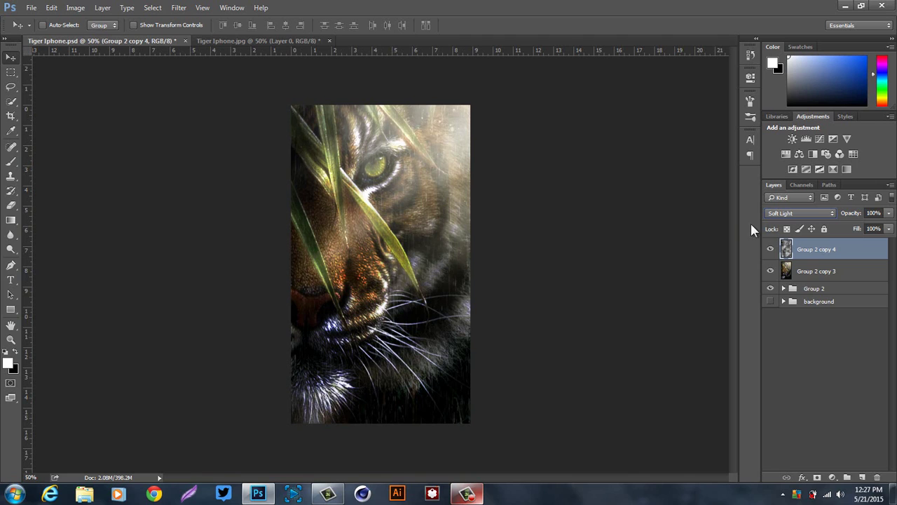
# - Try erasing the clouds layer over the tiger's muzzle, undo the erasure and return to the Move tool
pyautogui.click(11, 206)
pyautogui.click(357, 292)
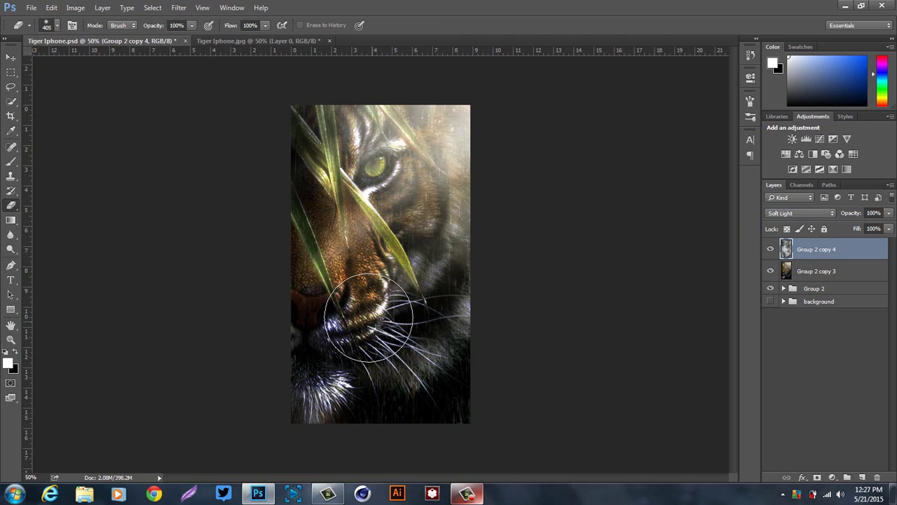
pyautogui.click(51, 8)
pyautogui.click(64, 41)
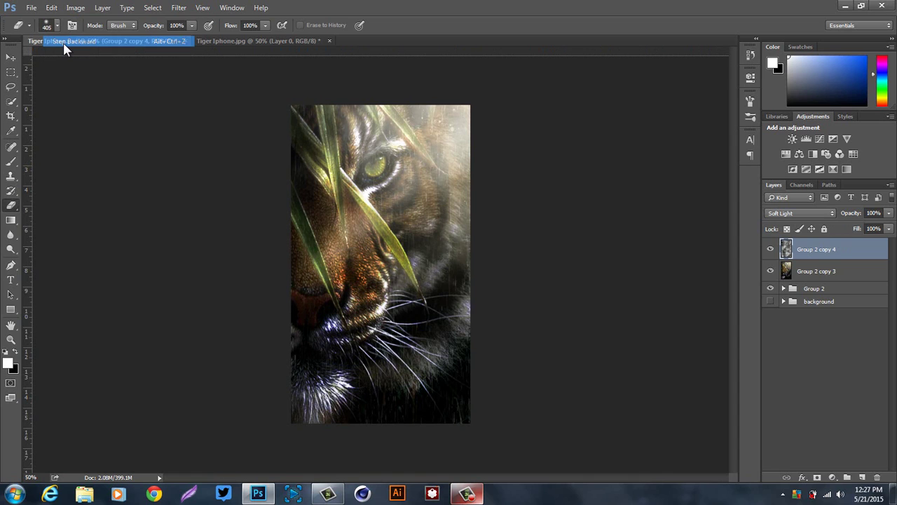
pyautogui.click(12, 57)
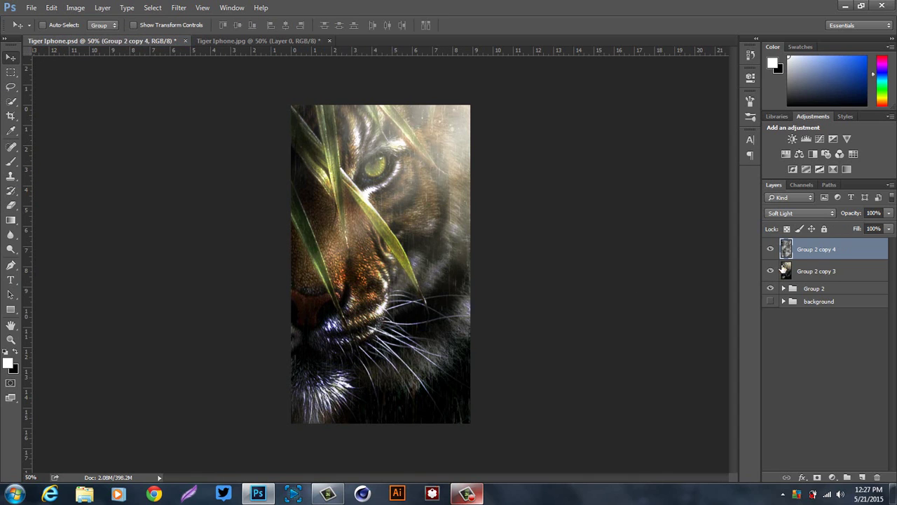
# - Group the clouds layer with Group 2 copy 3 and merge a duplicate of that group into a single layer
pyautogui.keyDown('shift'); pyautogui.click(808, 273); pyautogui.keyUp('shift')
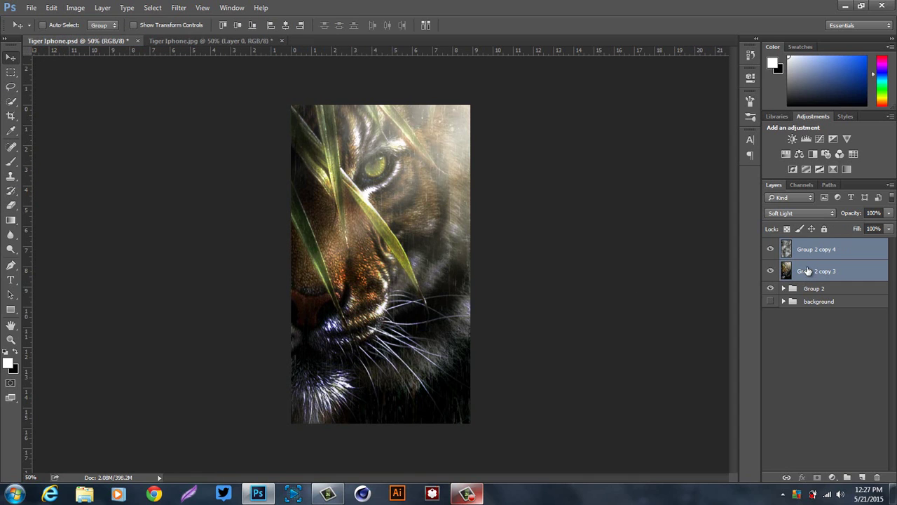
pyautogui.hotkey('ctrl', 'g')
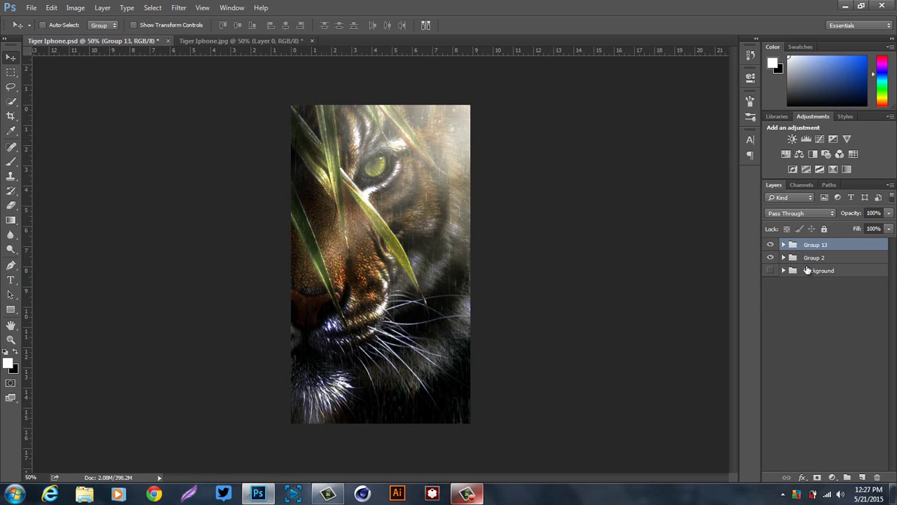
pyautogui.hotkey('ctrl', 'j')
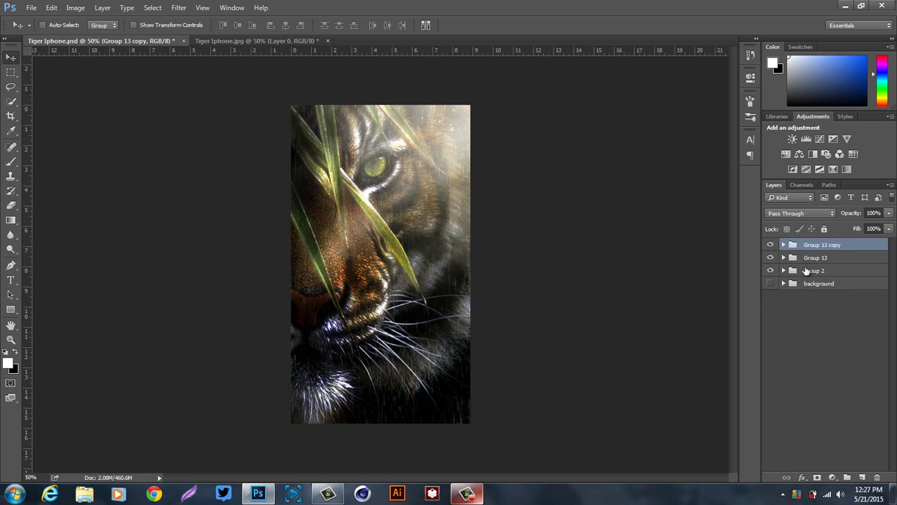
pyautogui.hotkey('ctrl', 'e')
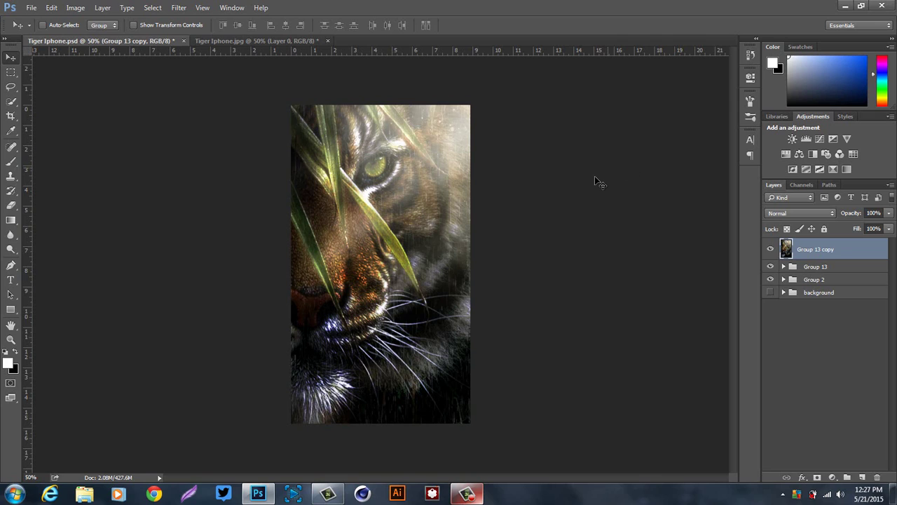
# - Duplicate the merged Group 13 copy layer
pyautogui.hotkey('ctrl', 'j')
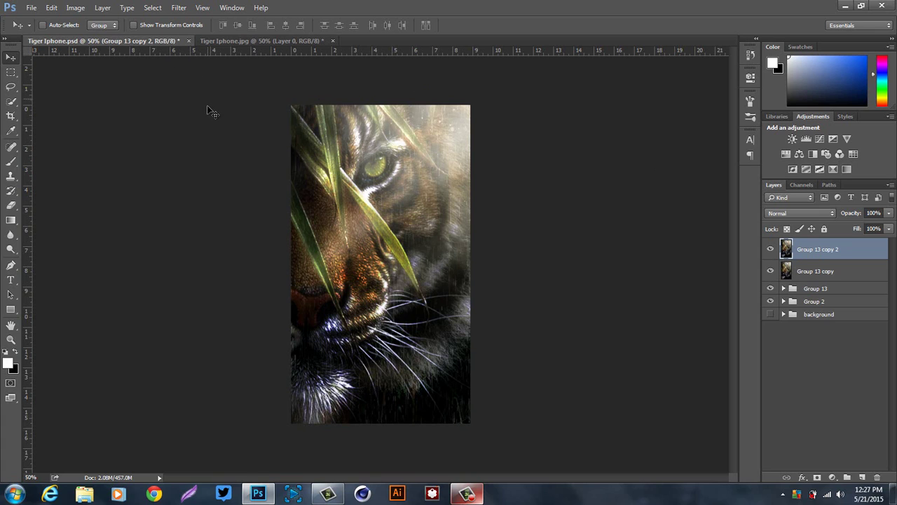
pyautogui.click(183, 6)
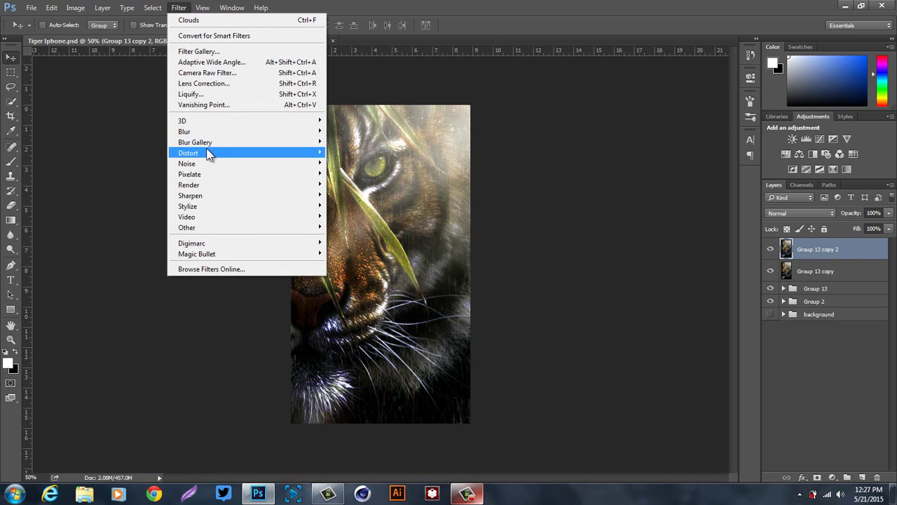
pyautogui.moveTo(206, 153)
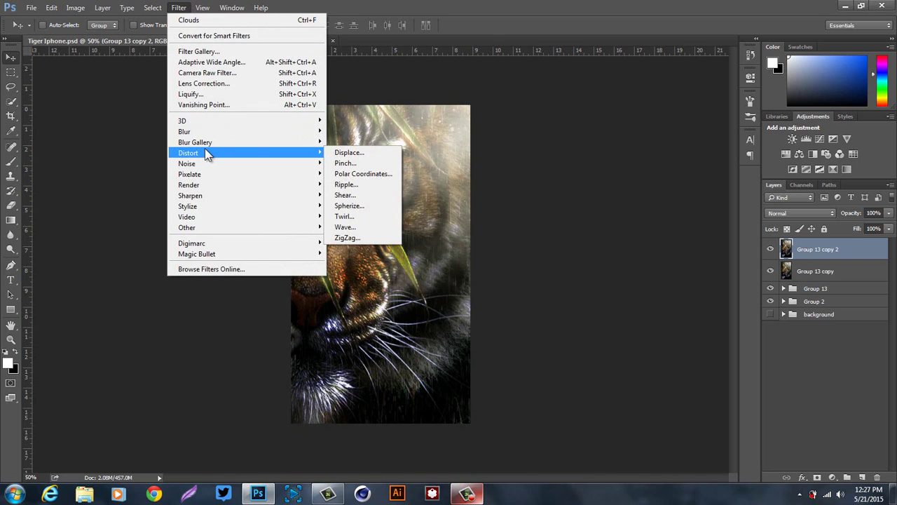
pyautogui.click(537, 194)
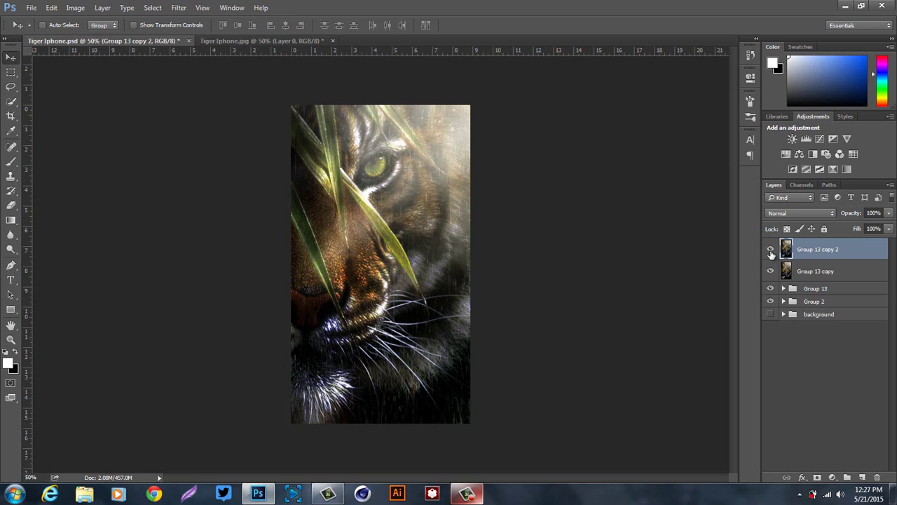
# - Compare the image with and without the two Group 13 copy layers and Group 13 by toggling their visibility
pyautogui.click(771, 253)
pyautogui.click(771, 253)
pyautogui.click(771, 271)
pyautogui.click(771, 289)
pyautogui.click(770, 289)
pyautogui.click(770, 271)
pyautogui.click(770, 249)
pyautogui.click(770, 249)
pyautogui.click(771, 272)
# - Check the effect of the clouds layer inside Group 13 with the copies hidden, and show both copies again
pyautogui.click(784, 288)
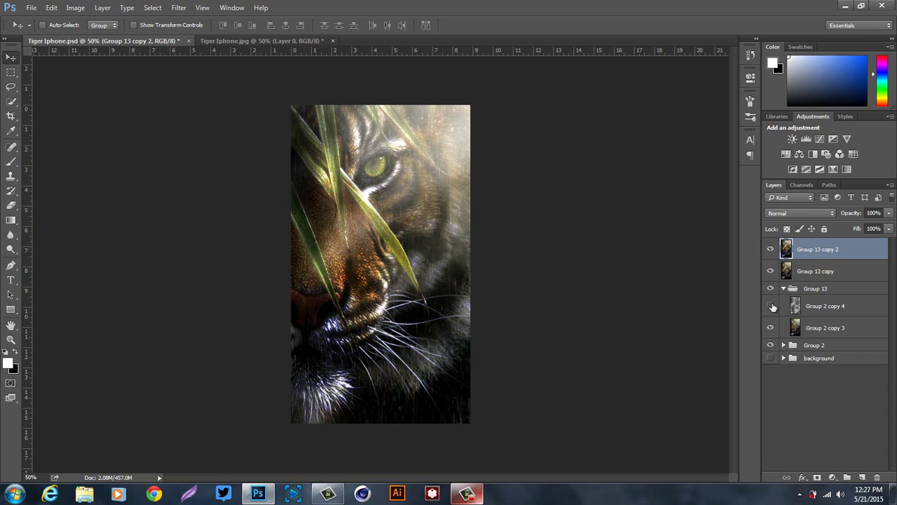
pyautogui.click(771, 250)
pyautogui.click(770, 271)
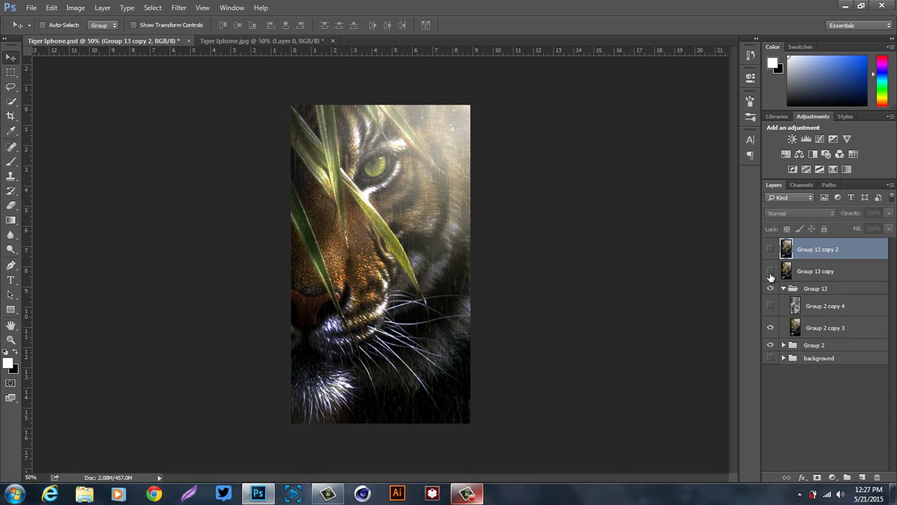
pyautogui.click(772, 306)
pyautogui.click(772, 306)
pyautogui.click(772, 306)
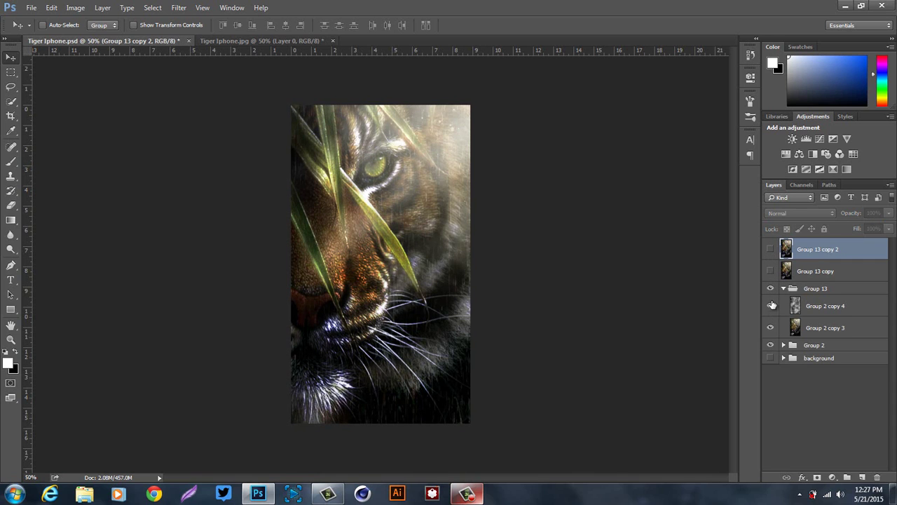
pyautogui.click(783, 289)
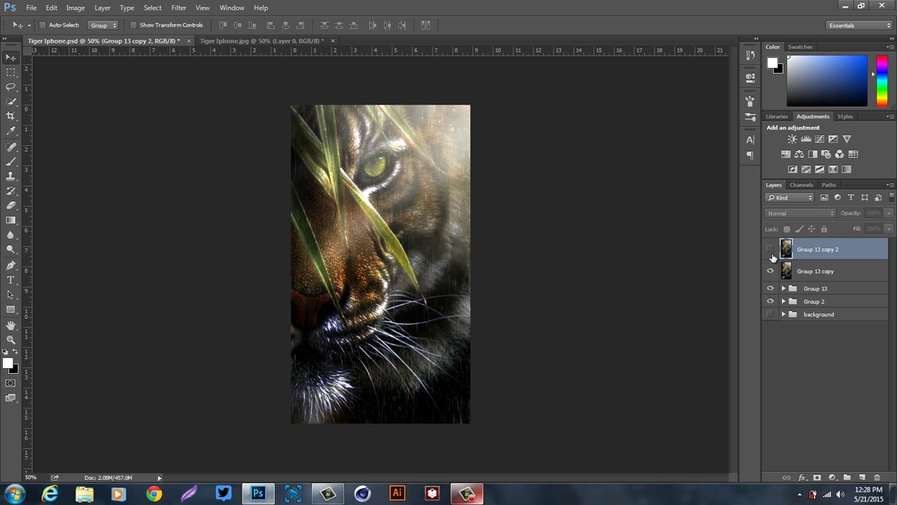
pyautogui.click(770, 250)
pyautogui.click(770, 271)
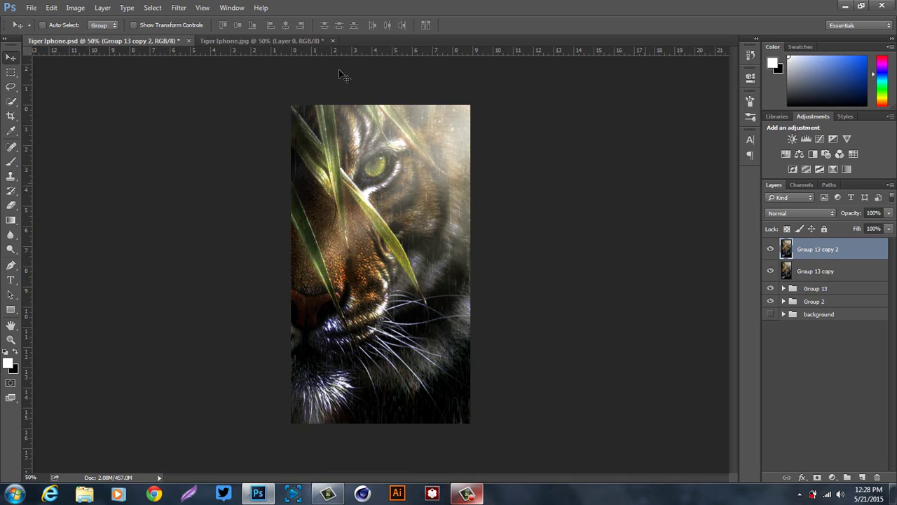
pyautogui.click(180, 8)
pyautogui.moveTo(284, 187)
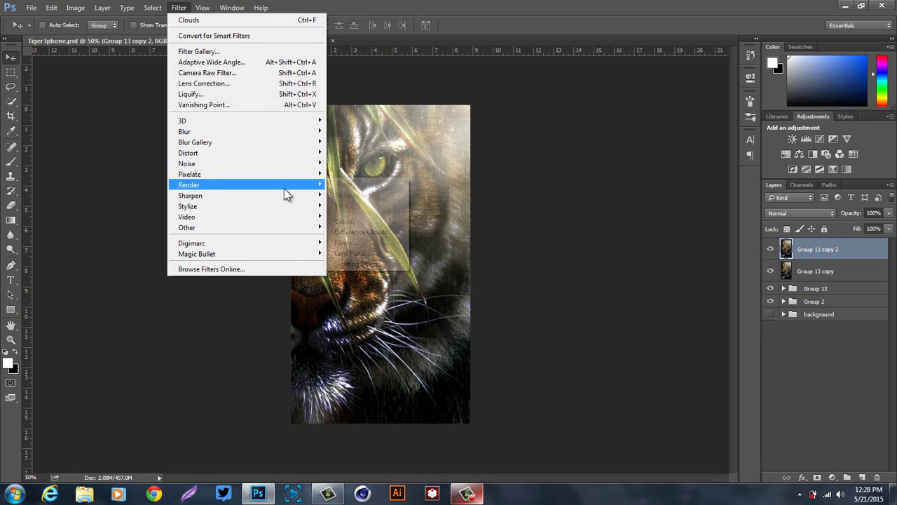
pyautogui.click(595, 223)
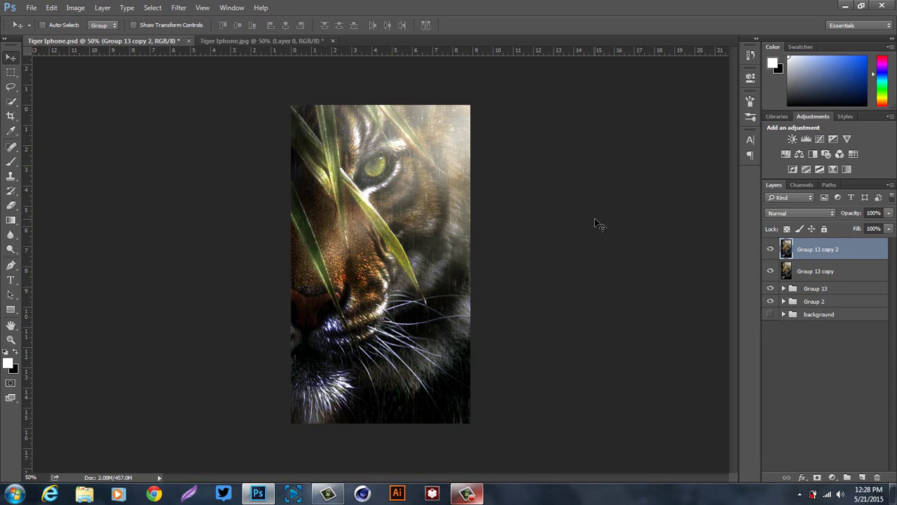
# - Clear the Group 13 copy 2 layer with a full-canvas rectangular selection, deselect and delete the emptied layer
pyautogui.click(10, 72)
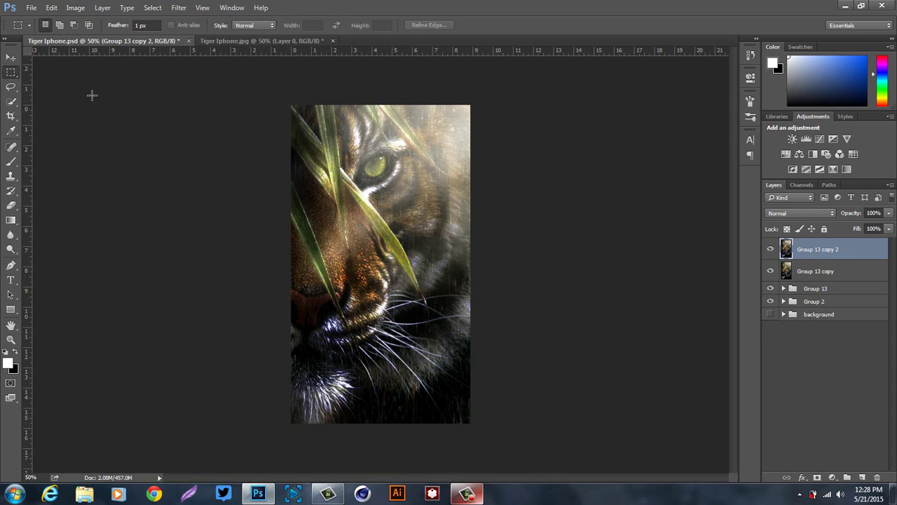
pyautogui.moveTo(267, 107); pyautogui.dragTo(508, 430)
pyautogui.rightClick(412, 267)
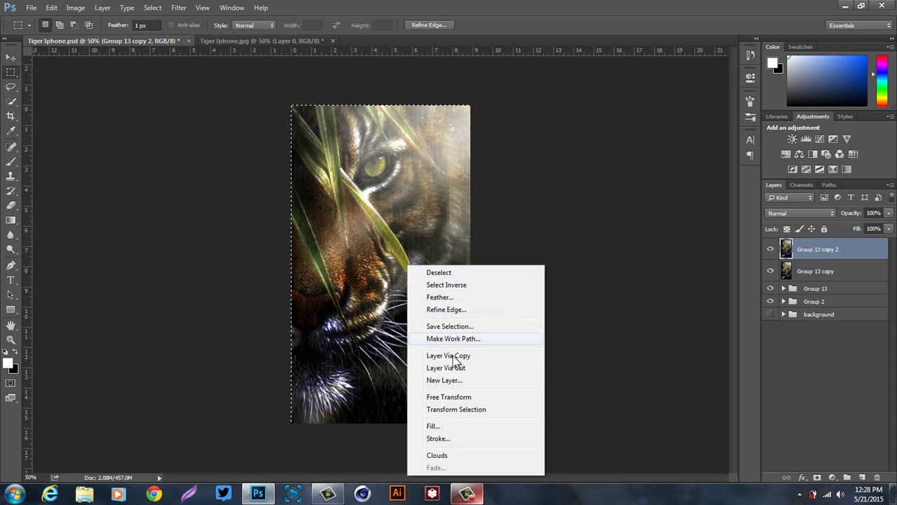
pyautogui.click(604, 242)
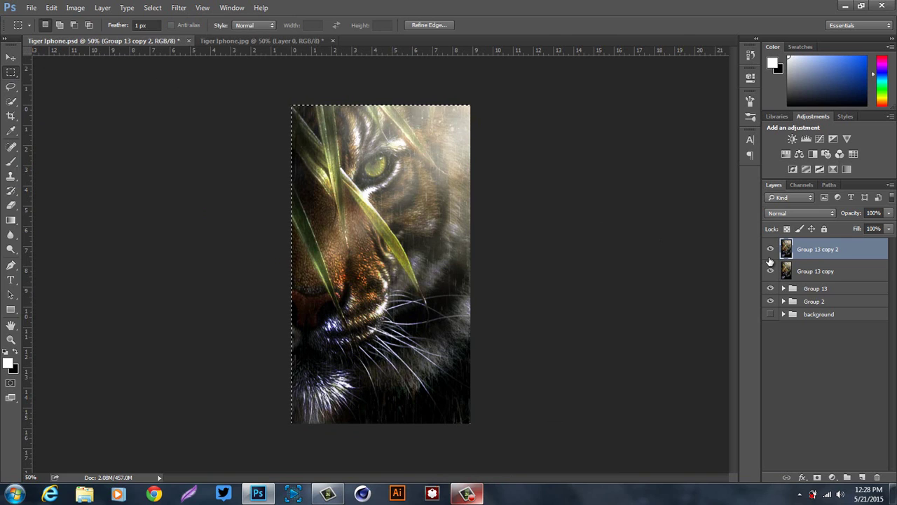
pyautogui.press('Delete')
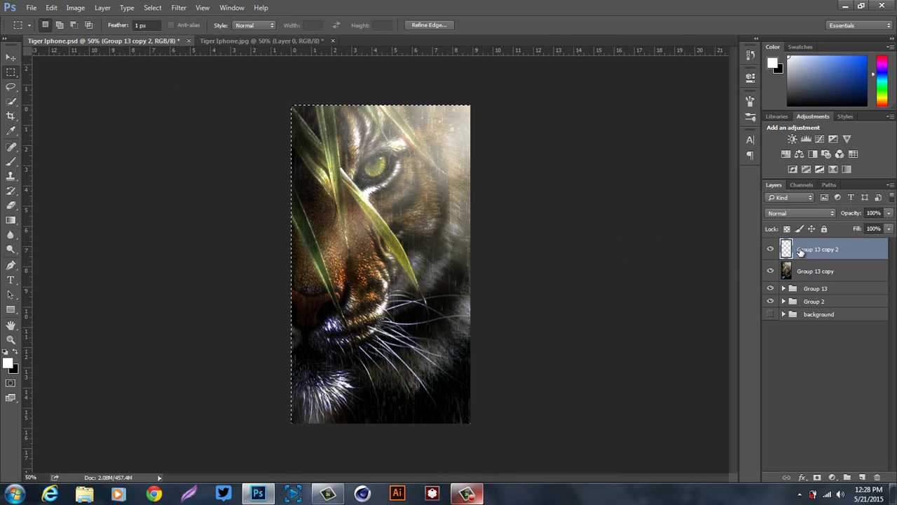
pyautogui.hotkey('ctrl', 'd')
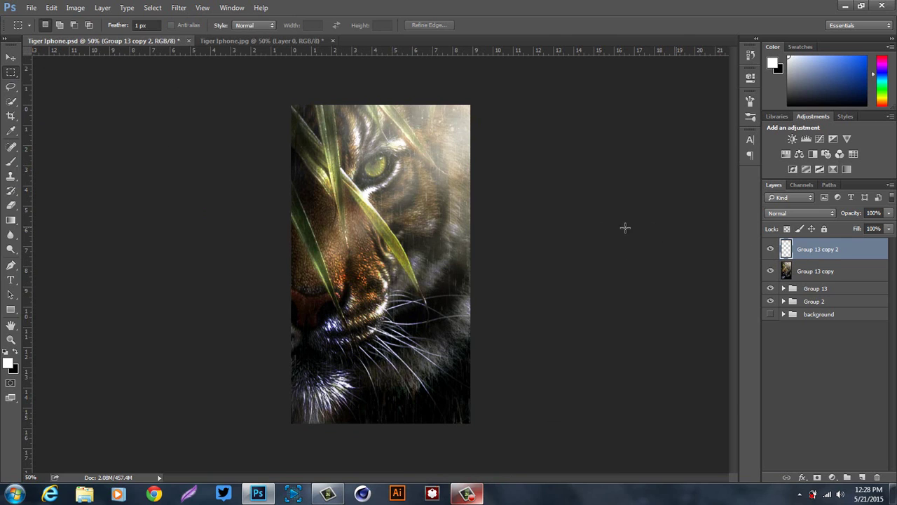
pyautogui.press('Delete')
# - Select the whole canvas and cut the Group 13 copy image onto a new layer
pyautogui.moveTo(273, 89); pyautogui.dragTo(483, 433)
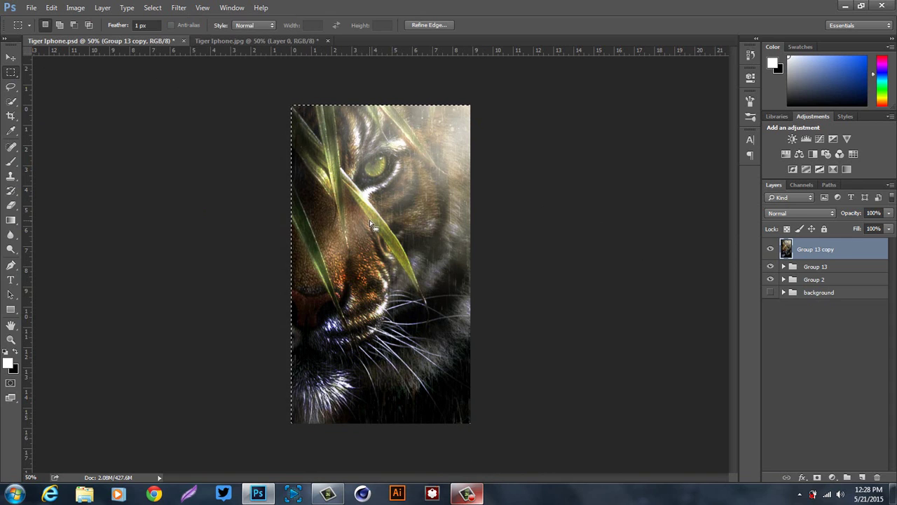
pyautogui.rightClick(369, 220)
pyautogui.click(412, 324)
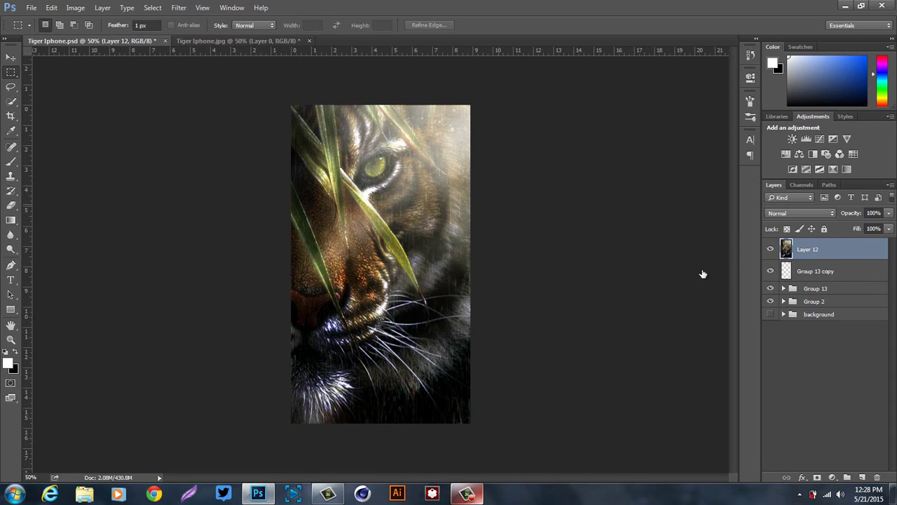
# - Delete the emptied Group 13 copy layer and duplicate Layer 12
pyautogui.click(817, 273)
pyautogui.press('Delete')
pyautogui.click(812, 253)
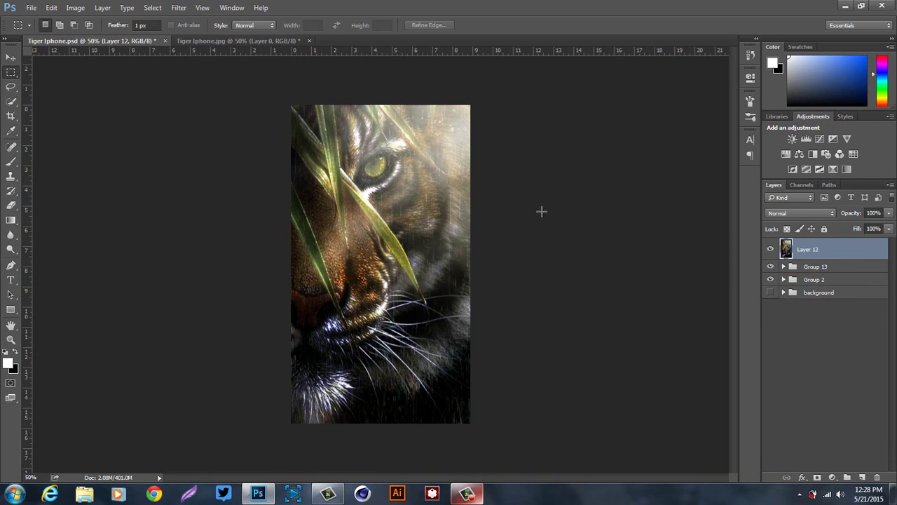
pyautogui.click(13, 57)
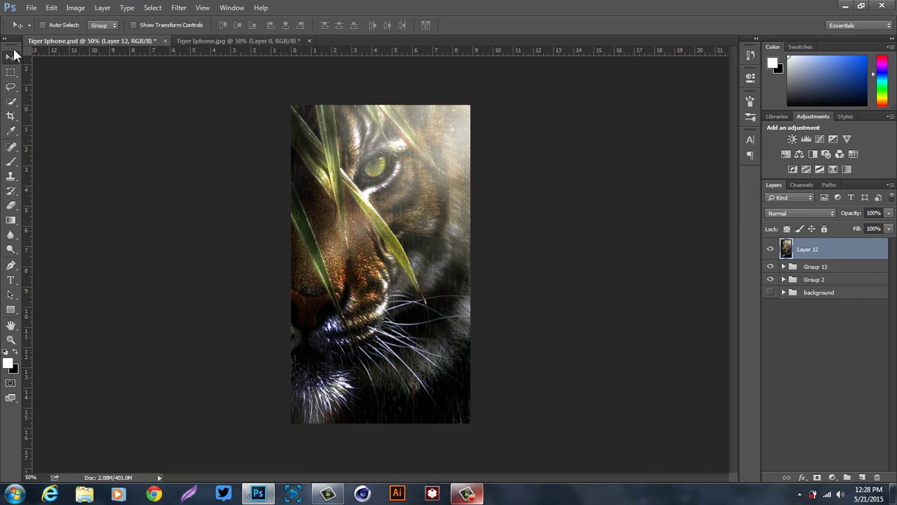
pyautogui.hotkey('ctrl', 'j')
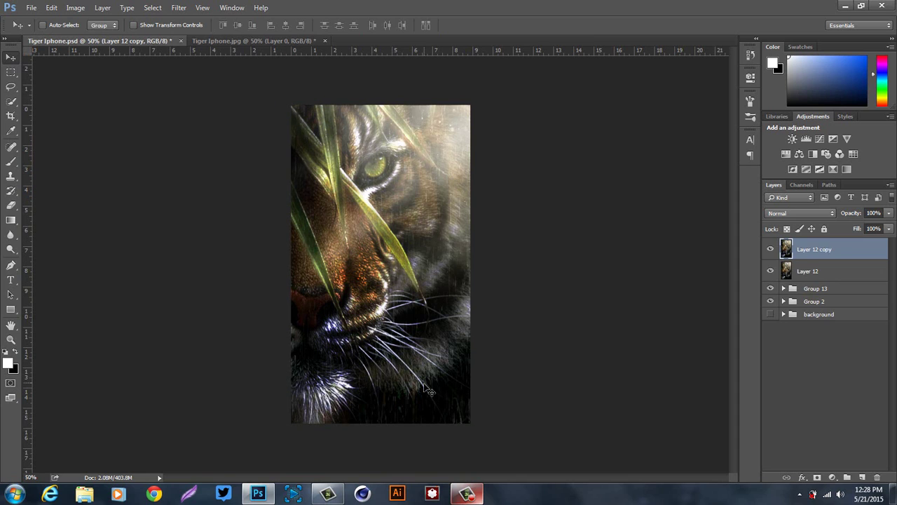
# - Step back through the history to before the image was cut from Group 13 copy, and clear the canvas selection
pyautogui.click(52, 8)
pyautogui.click(58, 42)
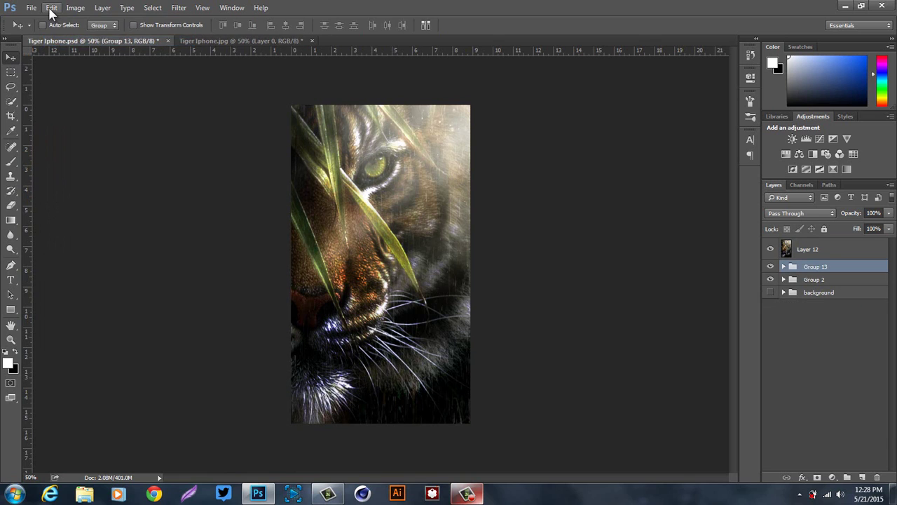
pyautogui.click(52, 7)
pyautogui.click(57, 42)
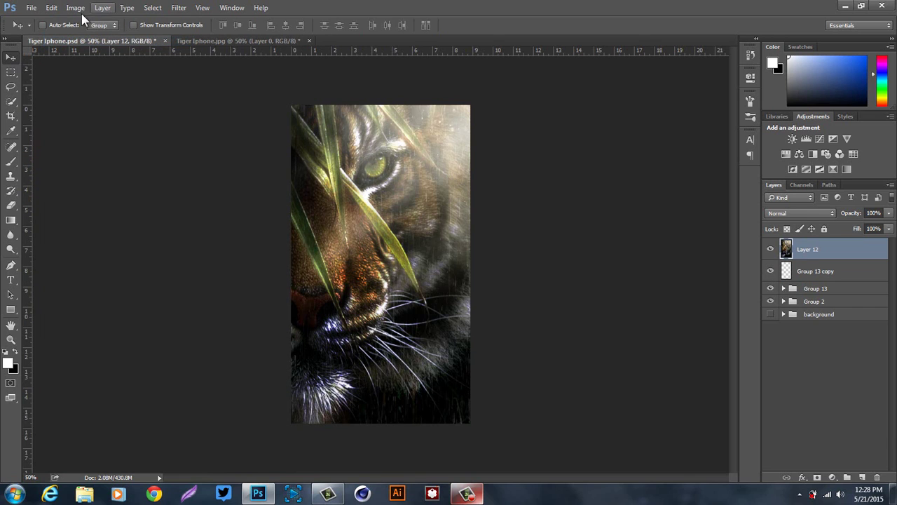
pyautogui.click(75, 7)
pyautogui.moveTo(56, 9)
pyautogui.click(62, 41)
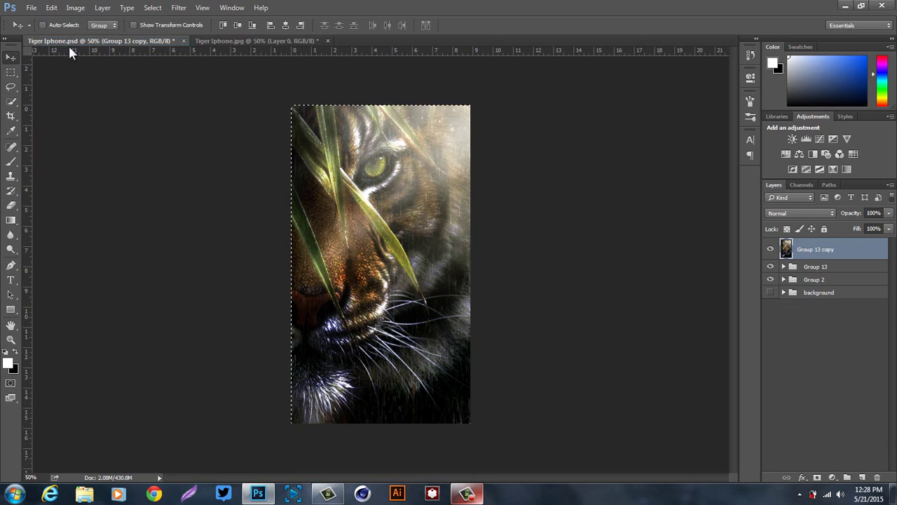
pyautogui.press('m')
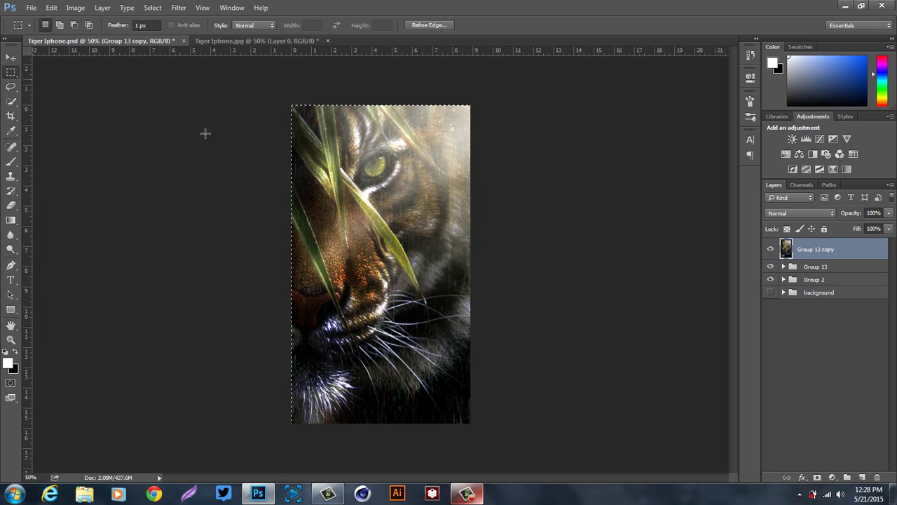
pyautogui.click(179, 7)
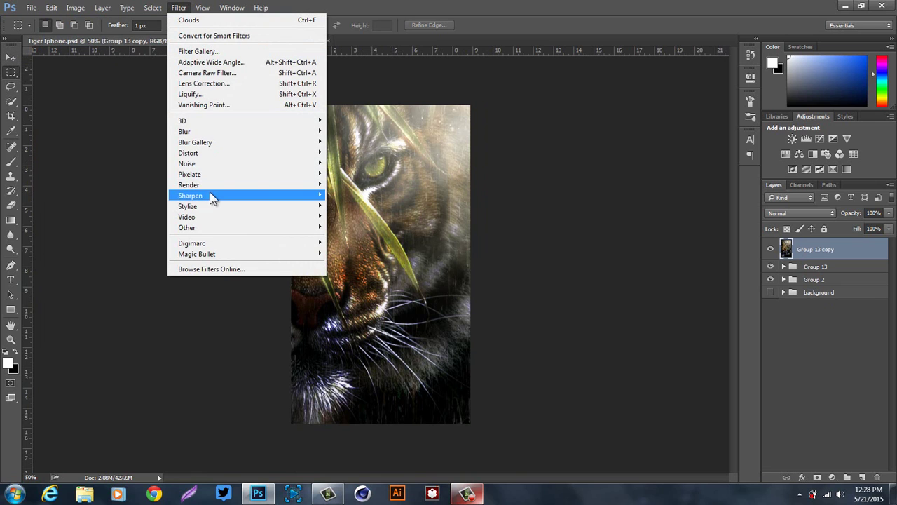
pyautogui.click(387, 69)
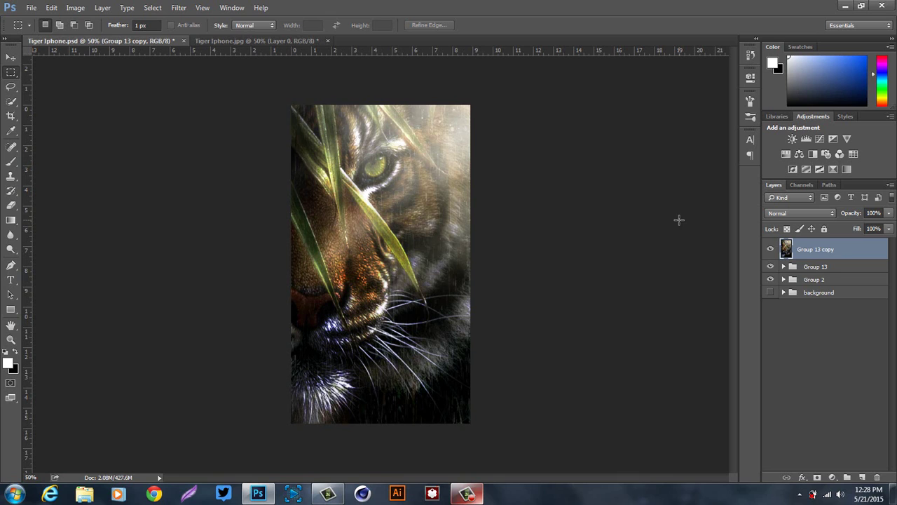
# - Try a Lens Flare on a duplicate of Group 13 copy, cancel it and delete the duplicate
pyautogui.hotkey('ctrl', 'j')
pyautogui.click(179, 8)
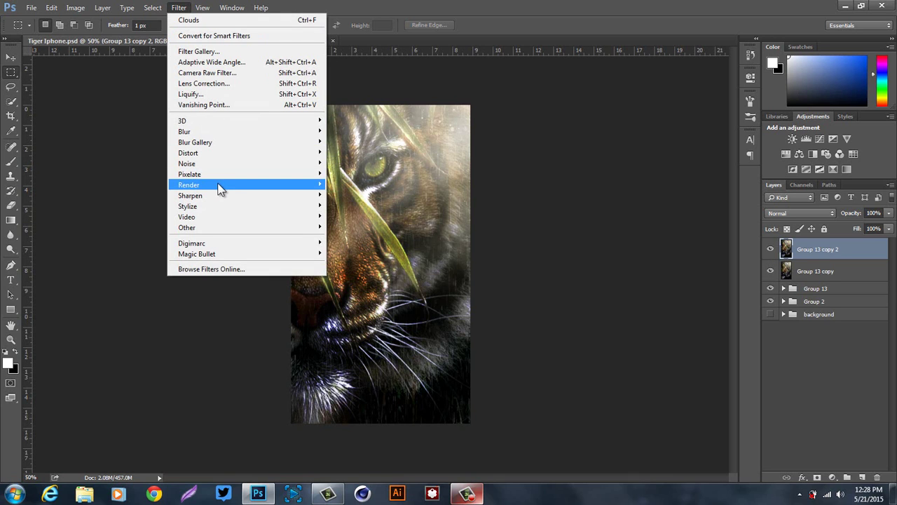
pyautogui.moveTo(228, 185)
pyautogui.click(363, 252)
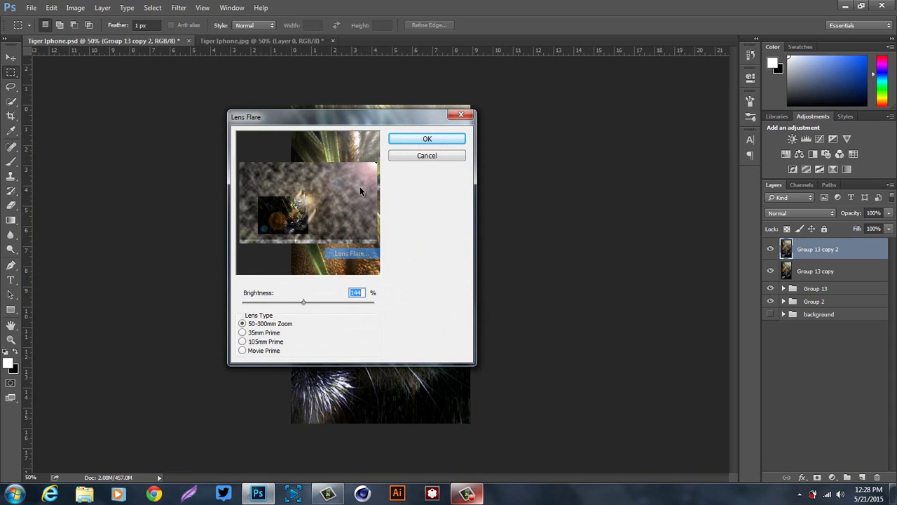
pyautogui.moveTo(309, 197)
pyautogui.mouseDown()
pyautogui.moveTo(330, 178)
pyautogui.moveTo(311, 196)
pyautogui.moveTo(266, 184)
pyautogui.moveTo(340, 181)
pyautogui.moveTo(263, 200)
pyautogui.moveTo(321, 194)
pyautogui.moveTo(269, 206)
pyautogui.moveTo(257, 183)
pyautogui.moveTo(317, 205)
pyautogui.mouseUp()
pyautogui.click(419, 158)
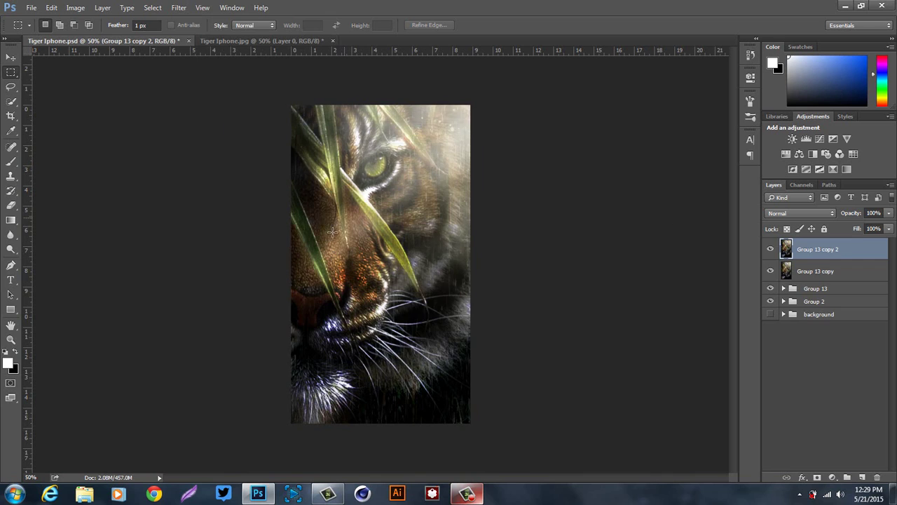
pyautogui.press('Delete')
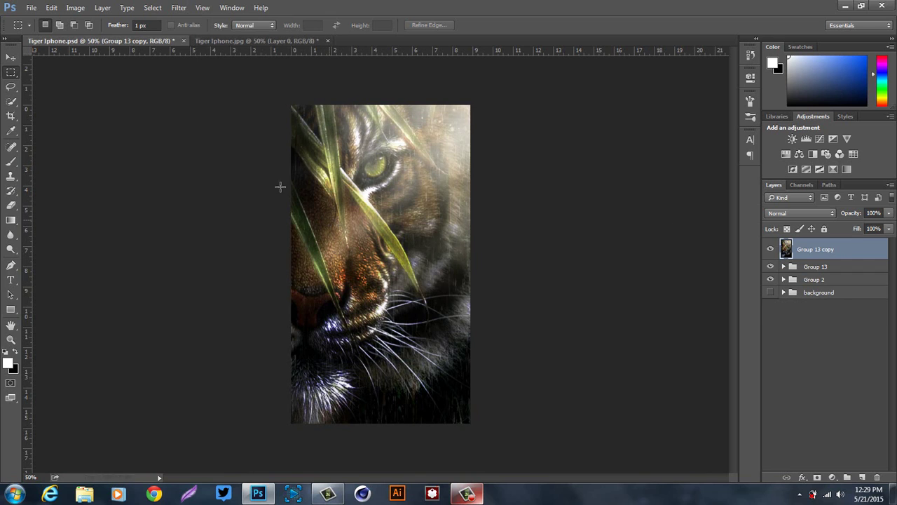
# - Cut the full-canvas image from Group 13 copy onto a new layer, delete the emptied layer and return to the Move tool
pyautogui.moveTo(254, 77); pyautogui.dragTo(506, 447)
pyautogui.rightClick(388, 231)
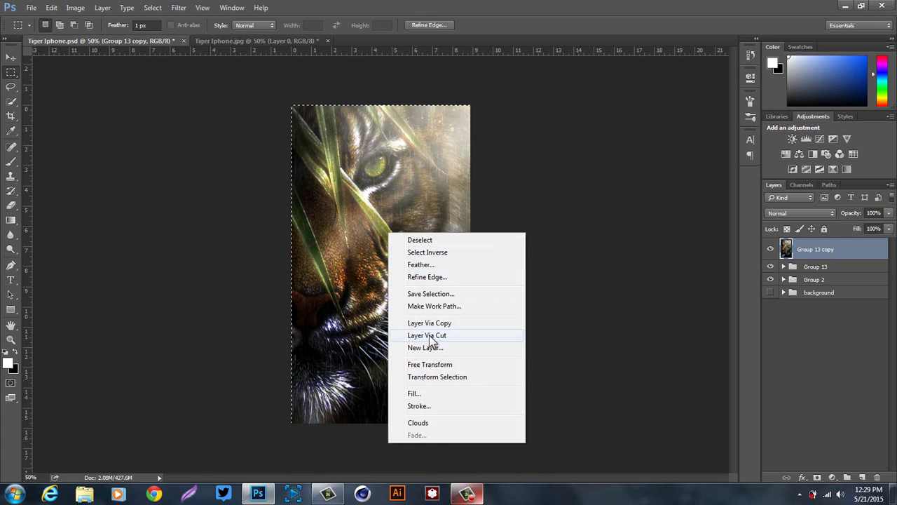
pyautogui.click(428, 335)
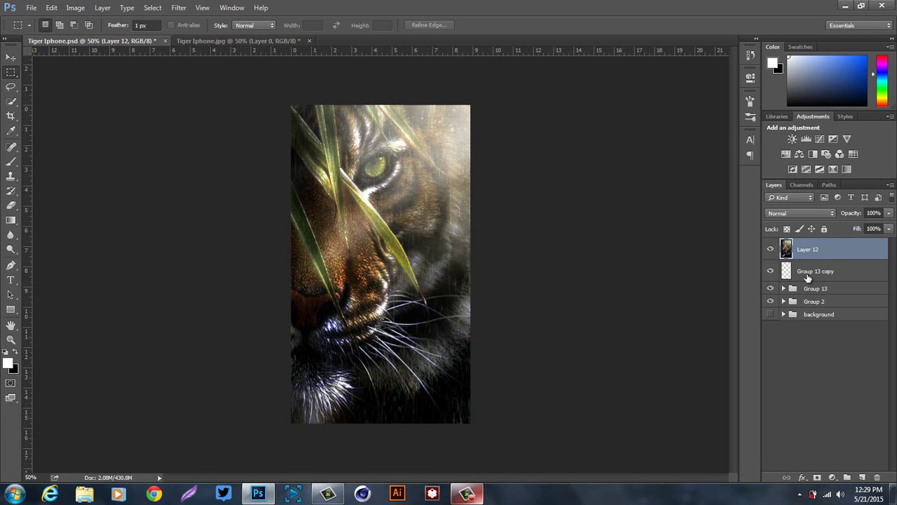
pyautogui.click(802, 274)
pyautogui.press('Delete')
pyautogui.click(810, 252)
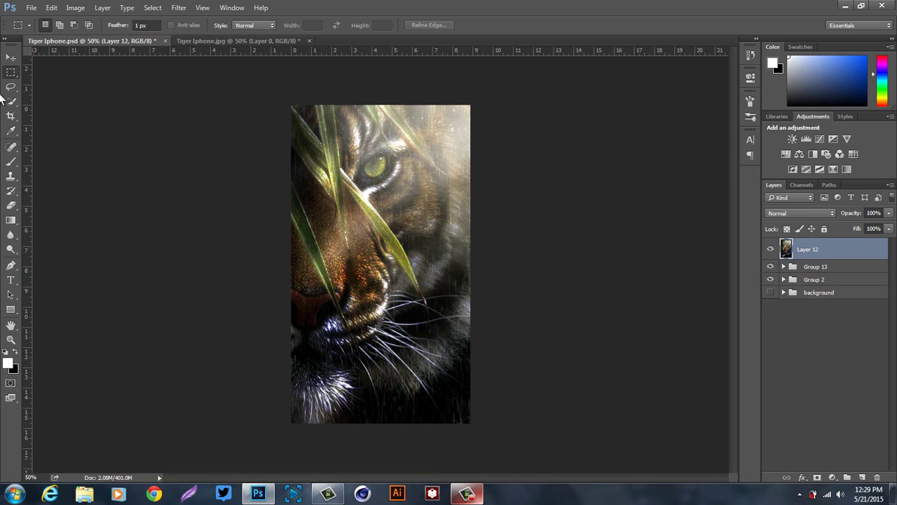
pyautogui.click(10, 57)
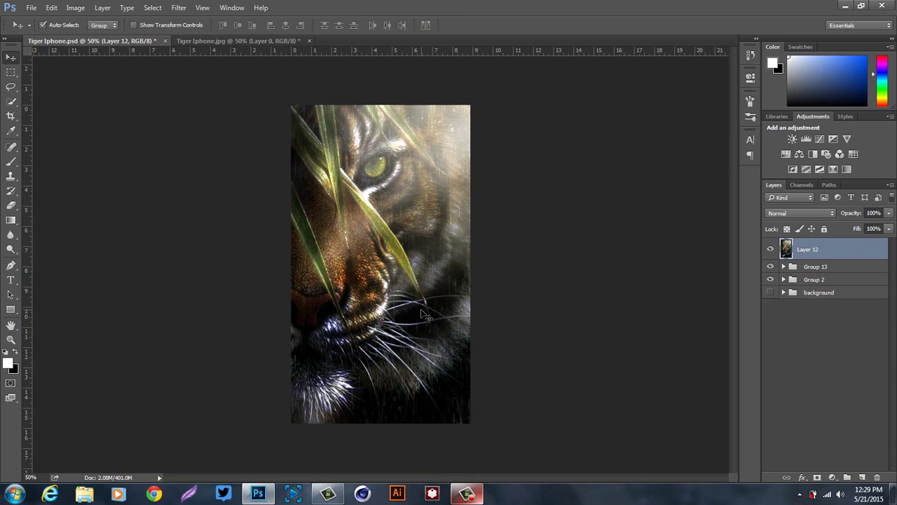
# - Duplicate Layer 12 and render a 50-300mm Zoom Lens Flare at 152% brightness off its upper-right corner, comparing the result with the original
pyautogui.hotkey('ctrl', 'j')
pyautogui.click(179, 7)
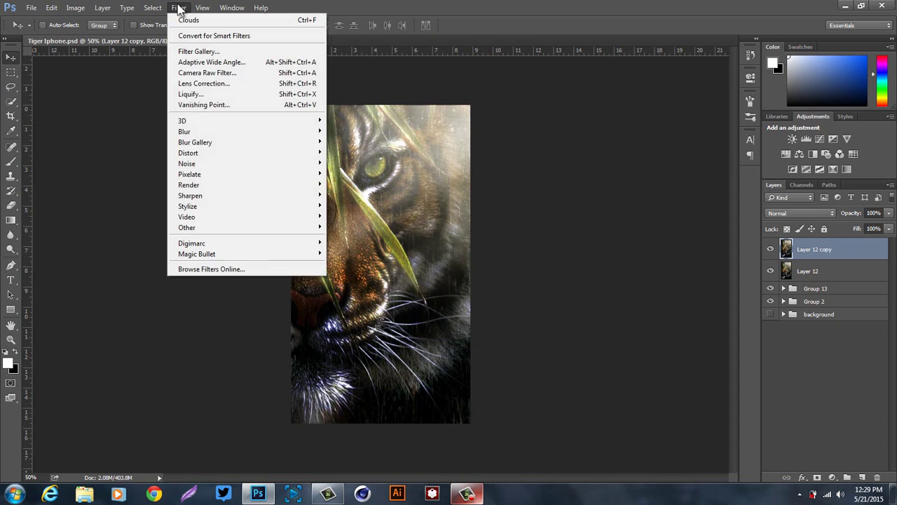
pyautogui.moveTo(235, 185)
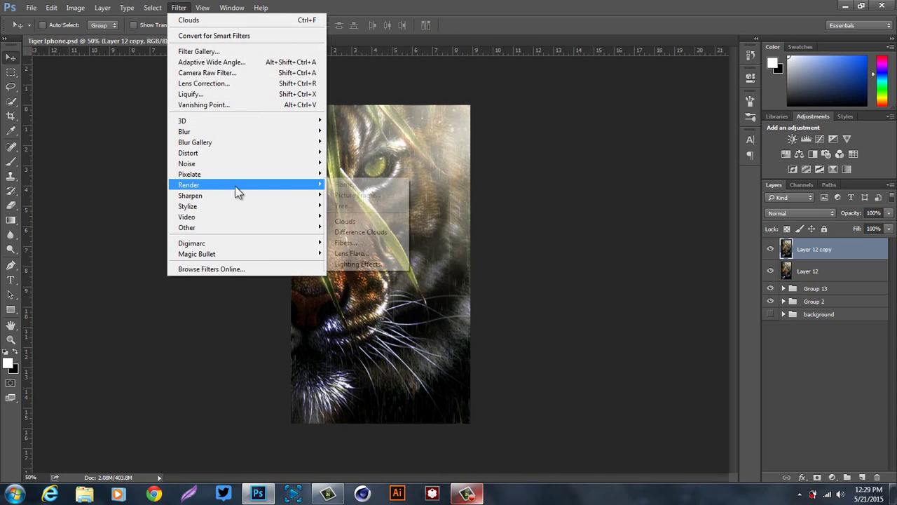
pyautogui.click(359, 254)
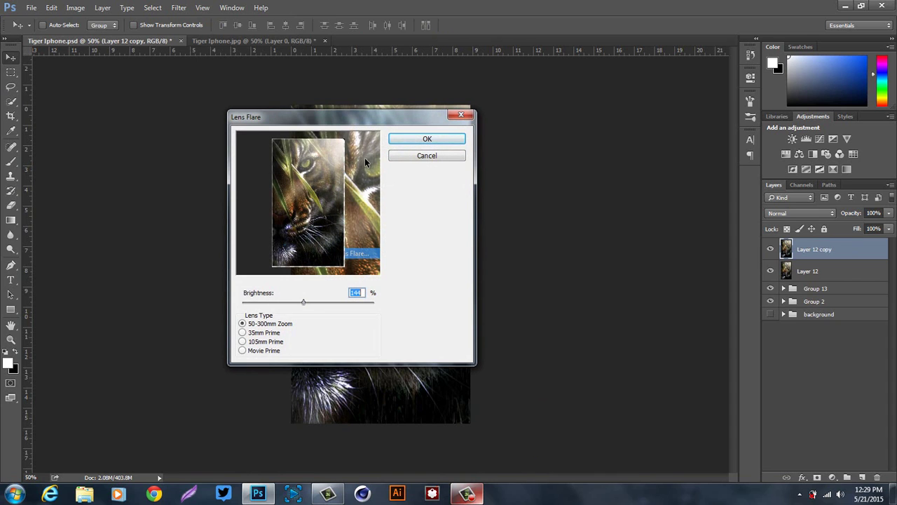
pyautogui.click(343, 152)
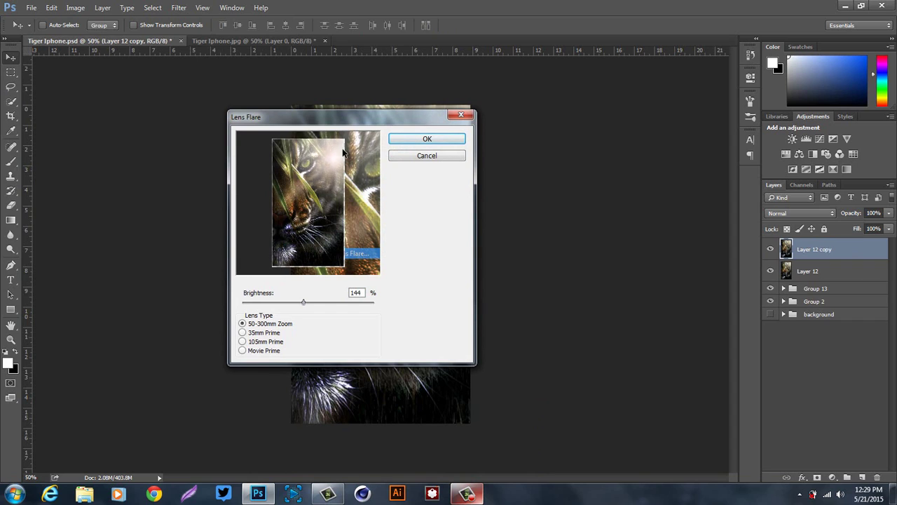
pyautogui.moveTo(343, 152); pyautogui.dragTo(362, 138)
pyautogui.moveTo(303, 302); pyautogui.dragTo(306, 303)
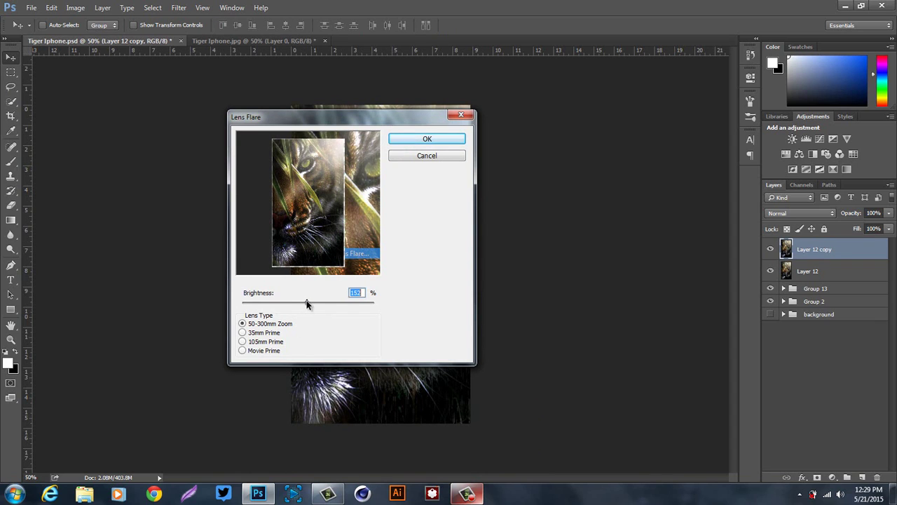
pyautogui.click(420, 139)
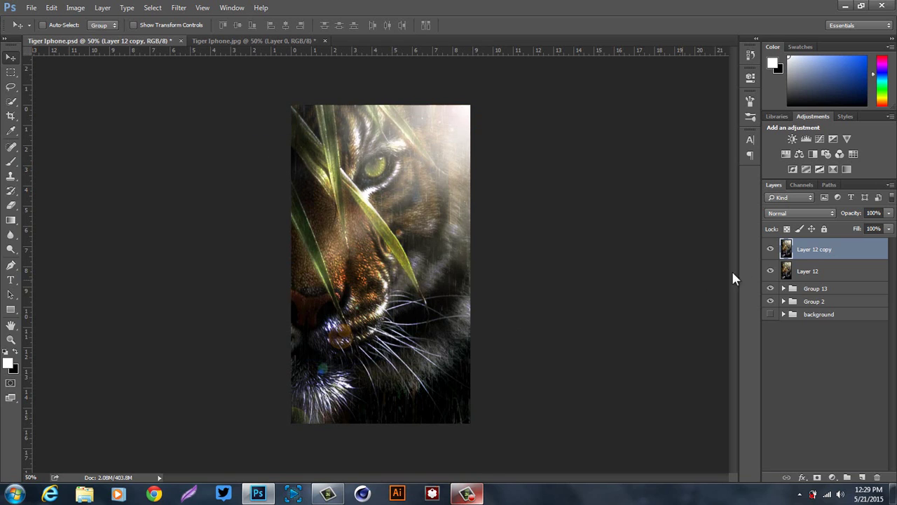
pyautogui.click(772, 251)
pyautogui.click(772, 251)
pyautogui.click(772, 251)
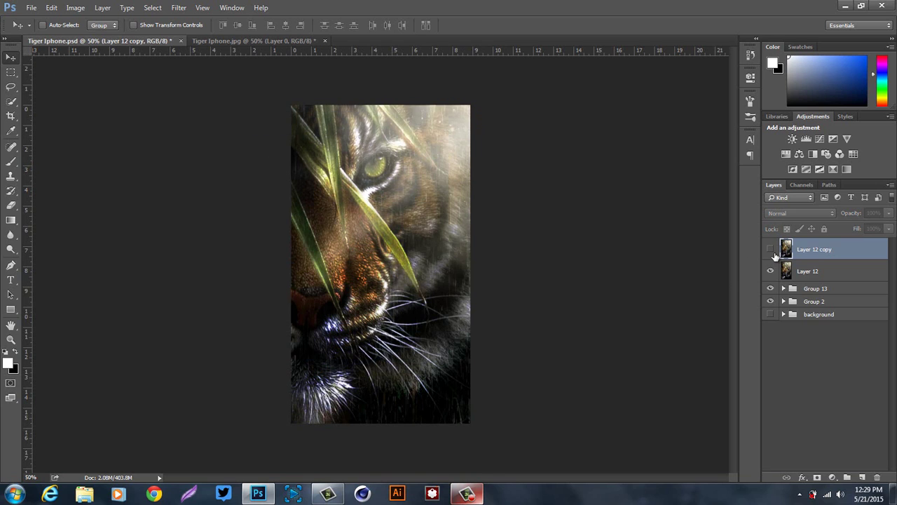
pyautogui.click(772, 251)
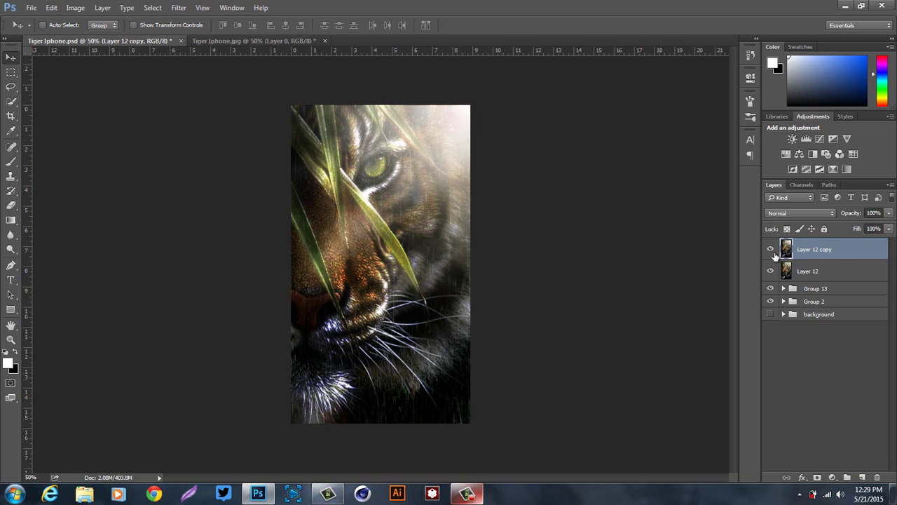
# - Group Layer 12 and its flared copy, then duplicate the group and merge the duplicate into one layer
pyautogui.keyDown('shift'); pyautogui.click(824, 270); pyautogui.keyUp('shift')
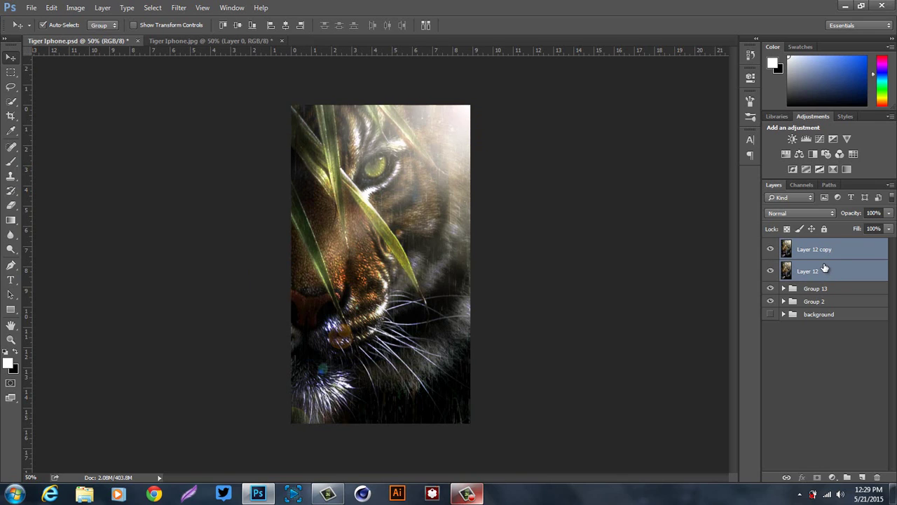
pyautogui.hotkey('ctrl', 'g')
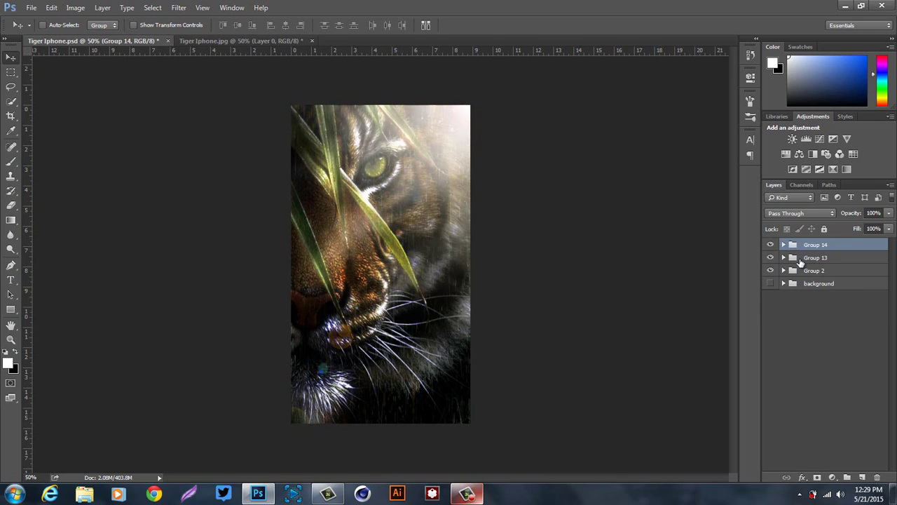
pyautogui.hotkey('ctrl', 'j')
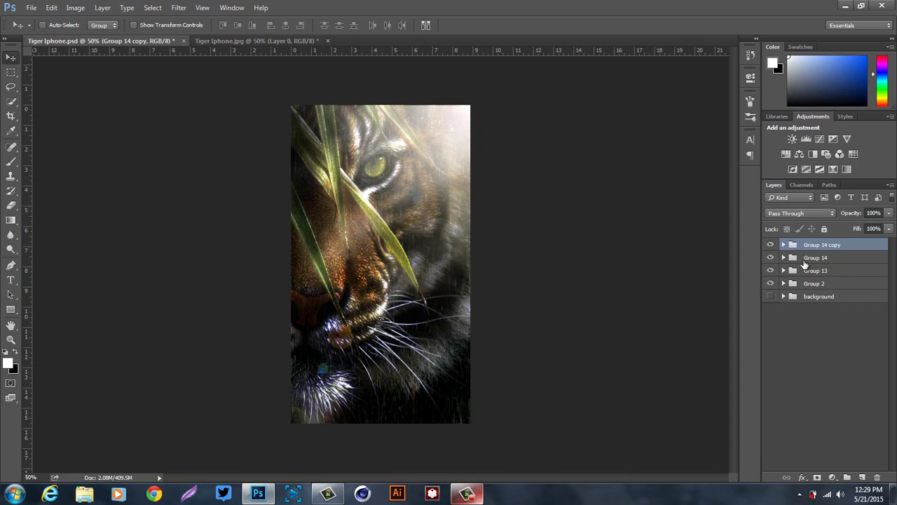
pyautogui.hotkey('ctrl', 'e')
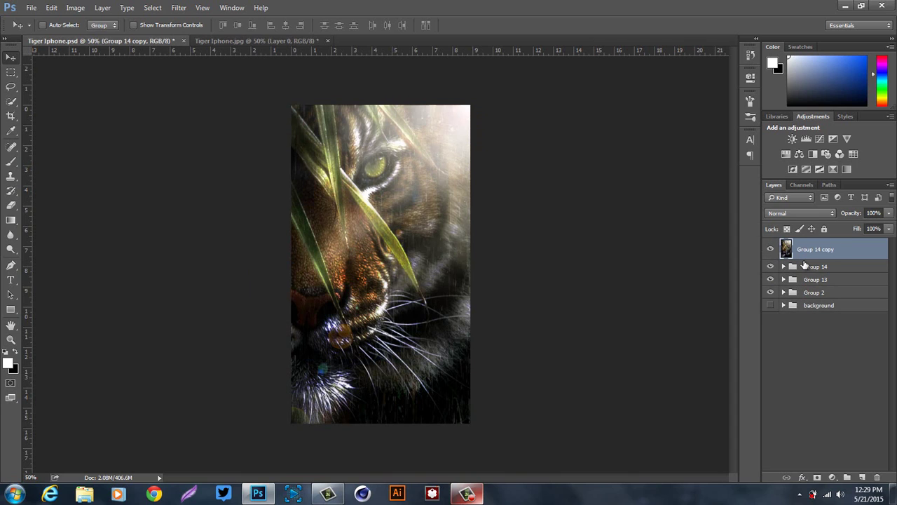
# - Duplicate the merged layer and start a diagonal Tilt-Shift blur centred on the tiger's eye, widening both transition edges to the canvas corners or beyond
pyautogui.hotkey('ctrl', 'j')
pyautogui.click(179, 8)
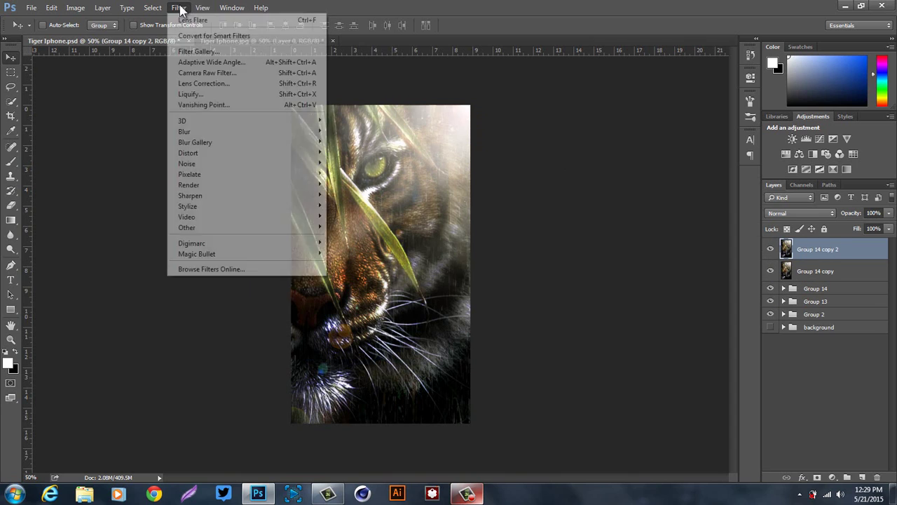
pyautogui.moveTo(280, 144)
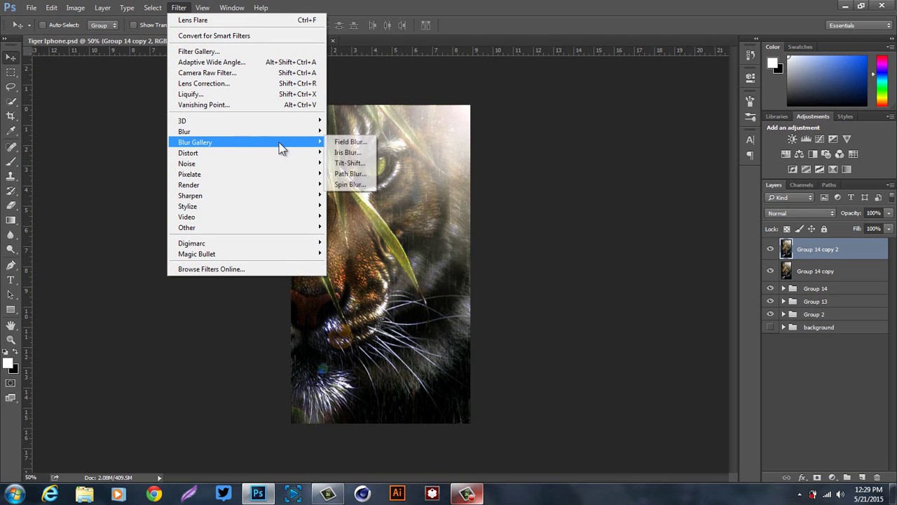
pyautogui.click(337, 164)
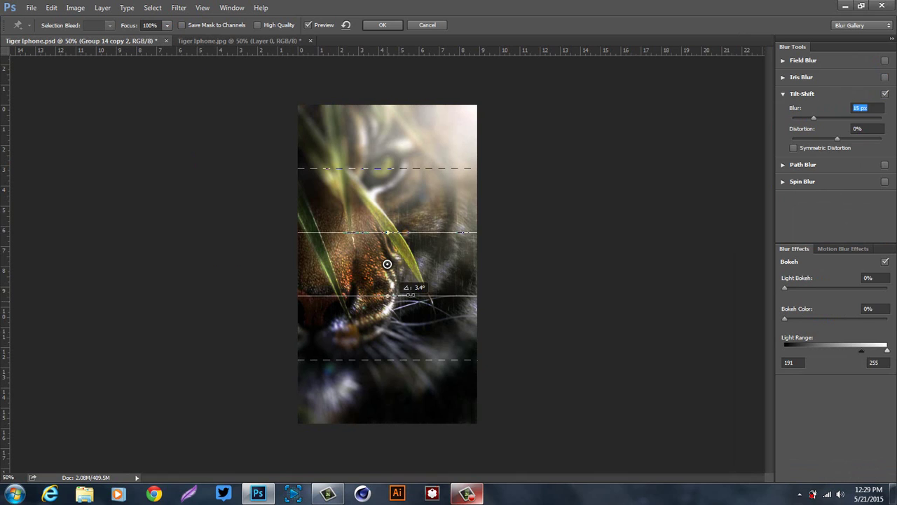
pyautogui.moveTo(410, 295); pyautogui.dragTo(374, 198)
pyautogui.moveTo(406, 225); pyautogui.dragTo(383, 187)
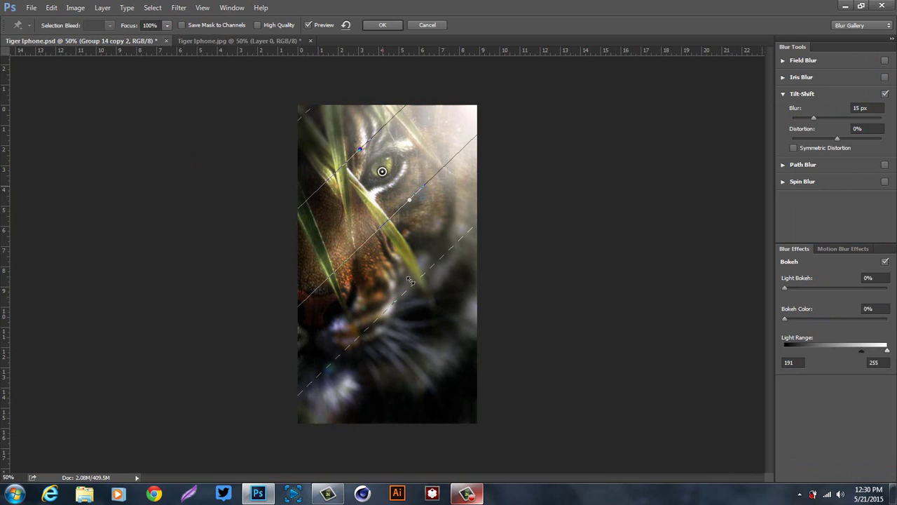
pyautogui.moveTo(421, 286); pyautogui.dragTo(470, 335)
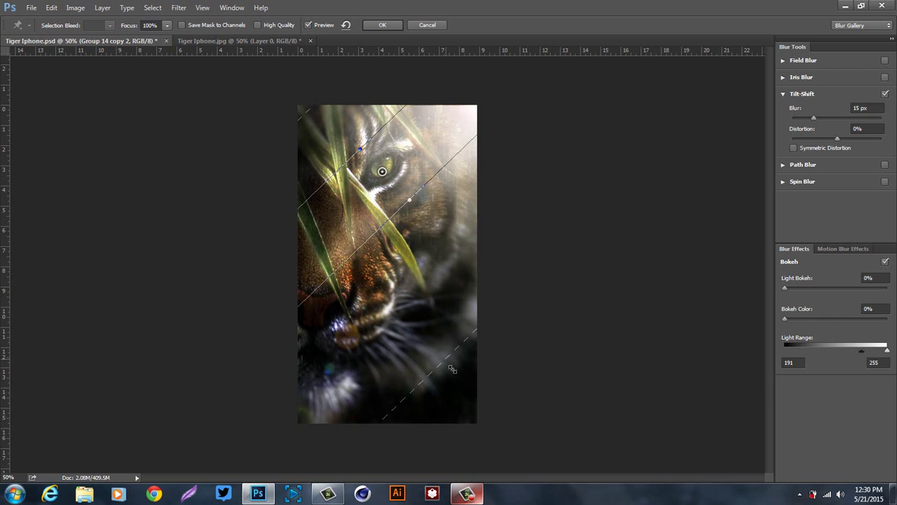
pyautogui.moveTo(452, 370); pyautogui.dragTo(483, 410)
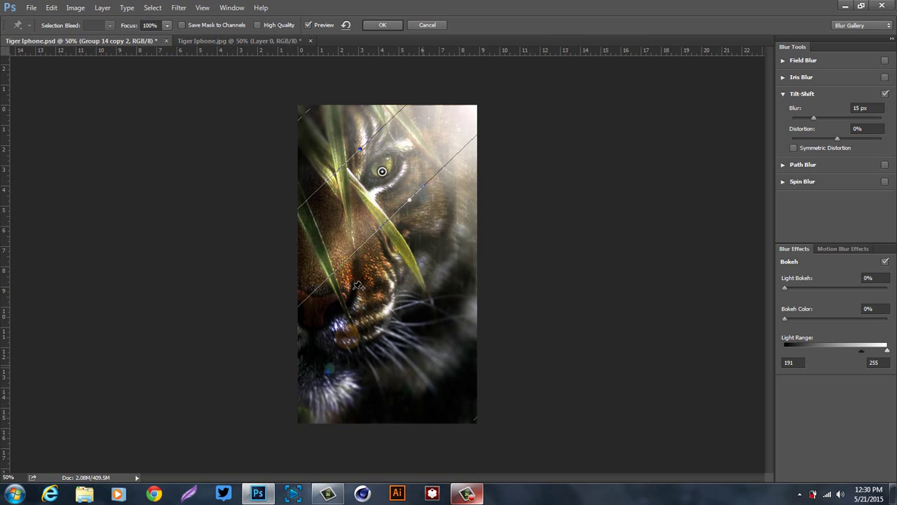
pyautogui.moveTo(302, 114); pyautogui.dragTo(268, 88)
# - Set the Tilt-Shift blur to 18 px, apply it and compare the layer with the unblurred one below
pyautogui.moveTo(815, 118)
pyautogui.mouseDown()
pyautogui.moveTo(834, 121)
pyautogui.moveTo(825, 120)
pyautogui.mouseUp()
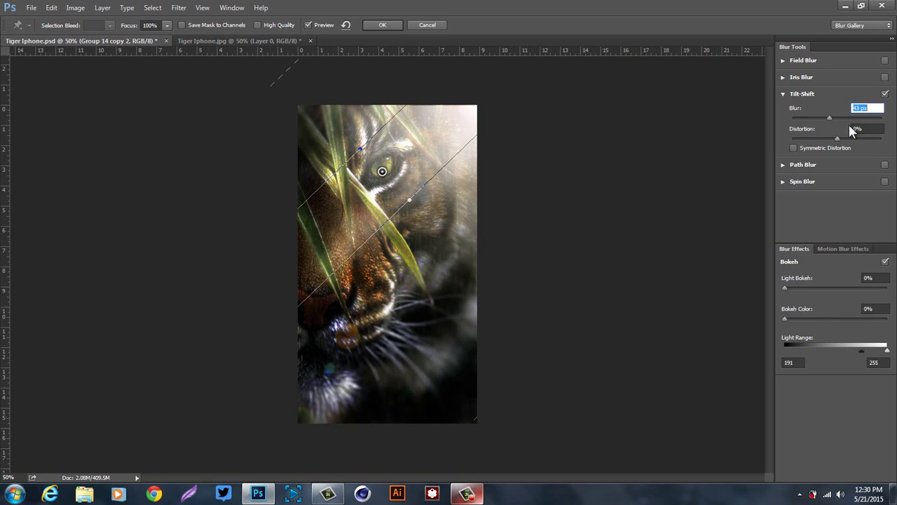
pyautogui.moveTo(830, 117); pyautogui.dragTo(863, 119)
pyautogui.click(810, 119)
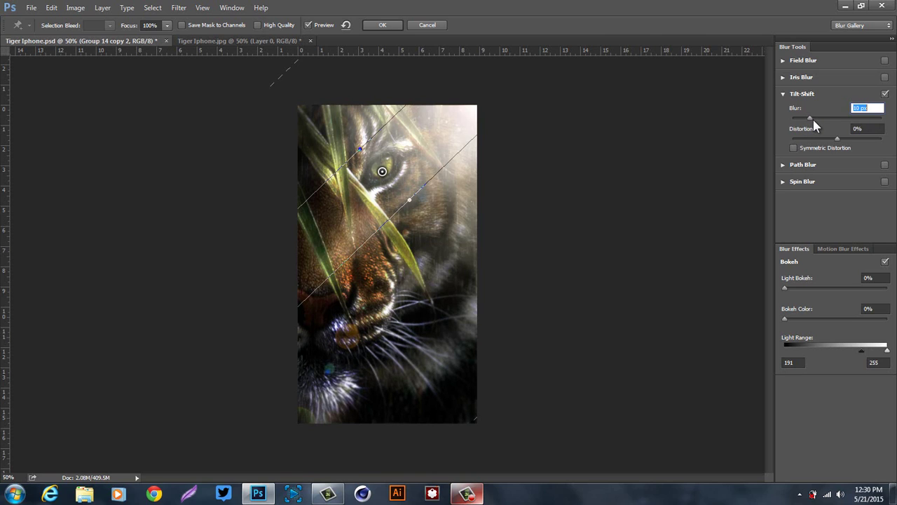
pyautogui.moveTo(814, 120); pyautogui.dragTo(817, 122)
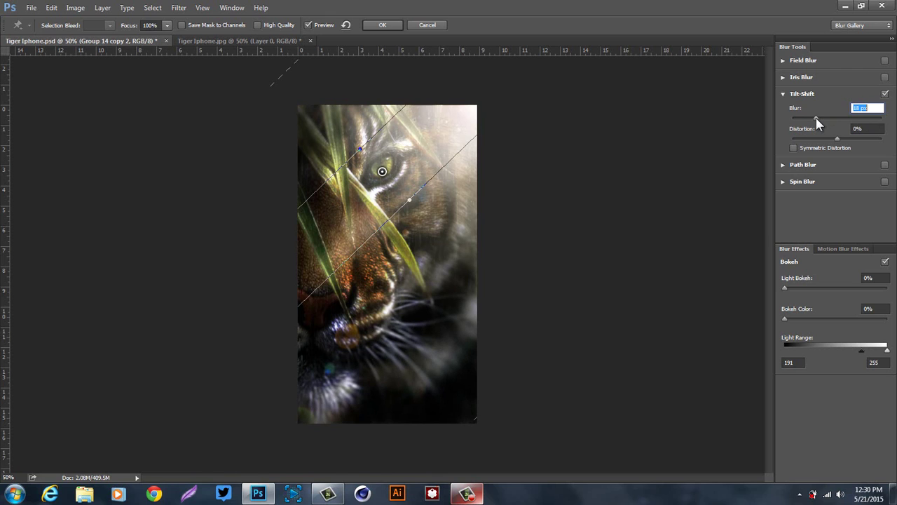
pyautogui.click(382, 25)
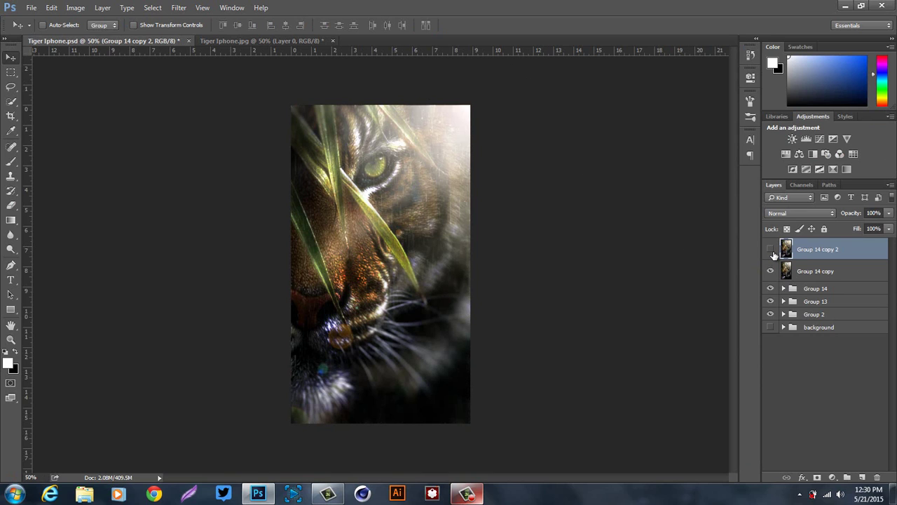
pyautogui.click(771, 250)
# - Group the blurred layer with Group 14 copy, then duplicate the group and merge the duplicate into one layer
pyautogui.keyDown('shift'); pyautogui.click(810, 273); pyautogui.keyUp('shift')
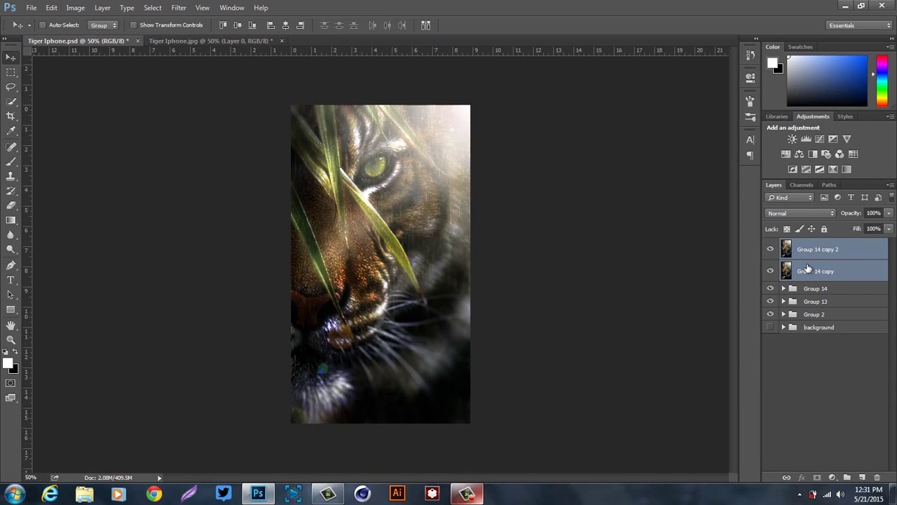
pyautogui.hotkey('ctrl', 'g')
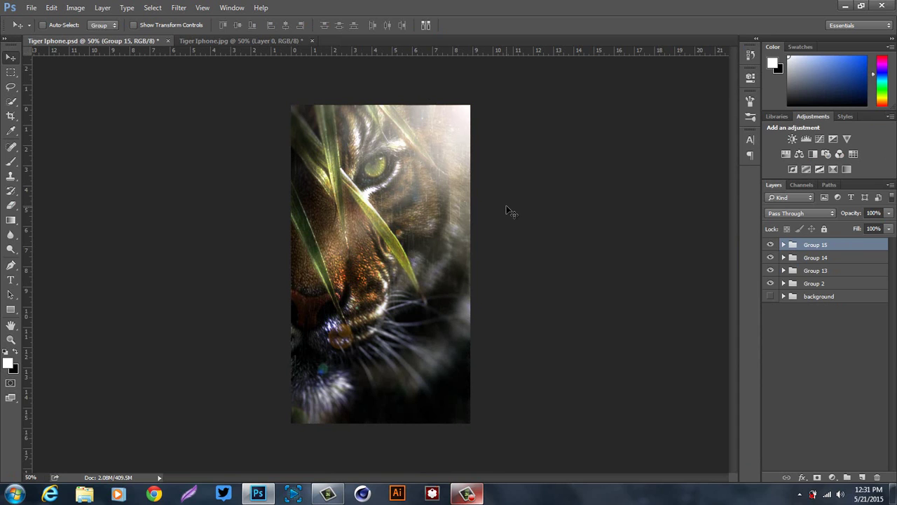
pyautogui.hotkey('ctrl', 'j')
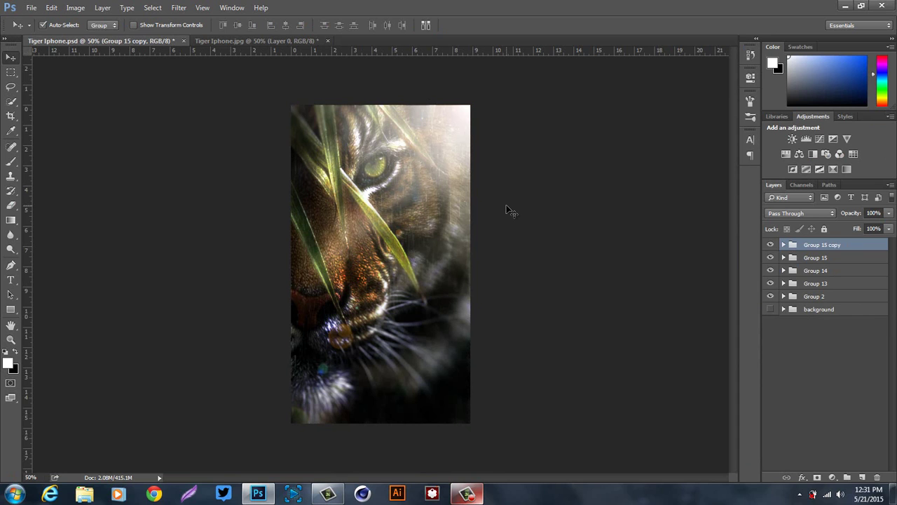
pyautogui.hotkey('ctrl', 'e')
# - Duplicate the merged Group 15 copy layer and apply a Gaussian Blur with a 3.8-pixel radius to the duplicate
pyautogui.hotkey('ctrl', 'j')
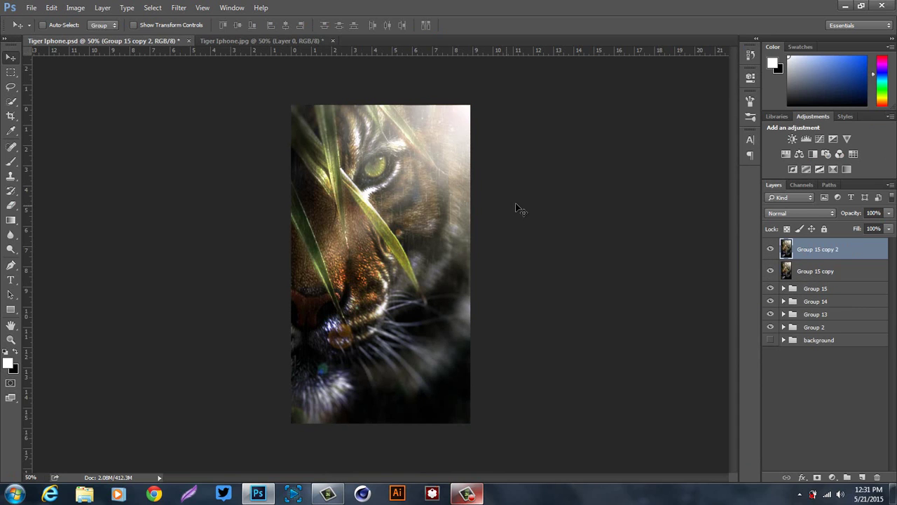
pyautogui.click(179, 8)
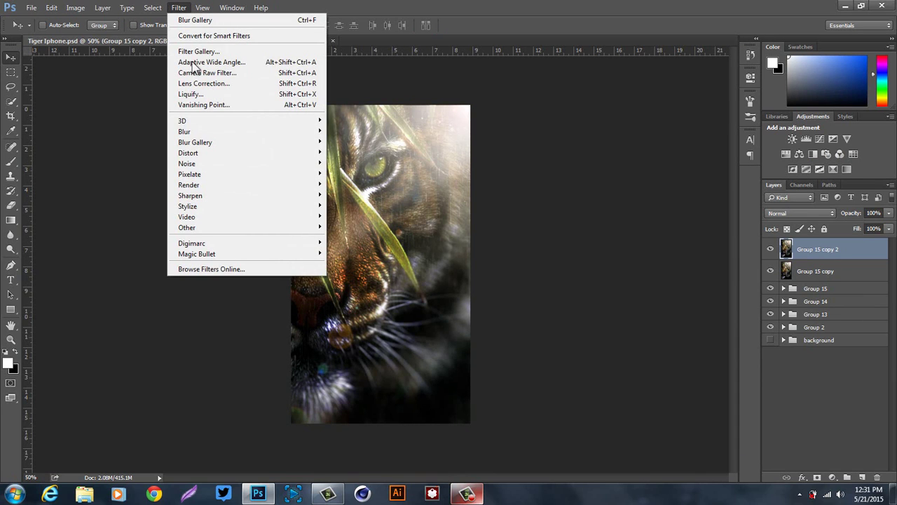
pyautogui.moveTo(304, 134)
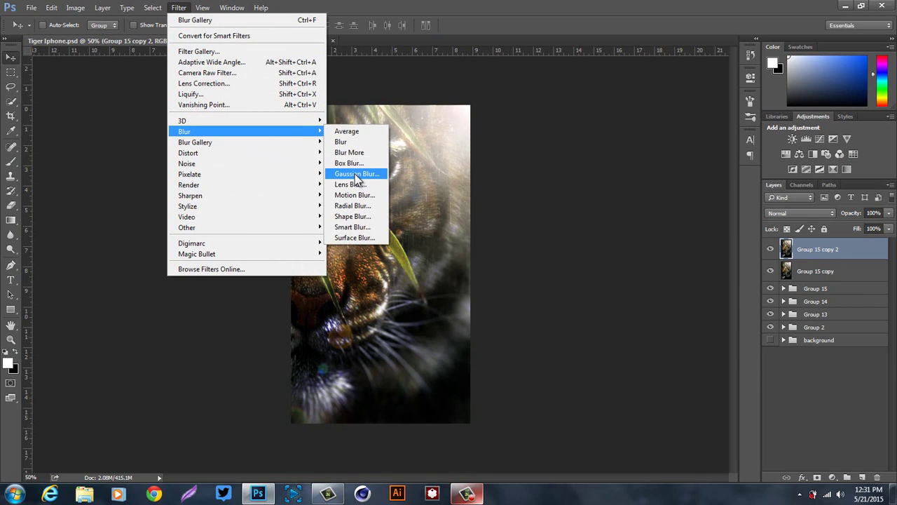
pyautogui.click(356, 174)
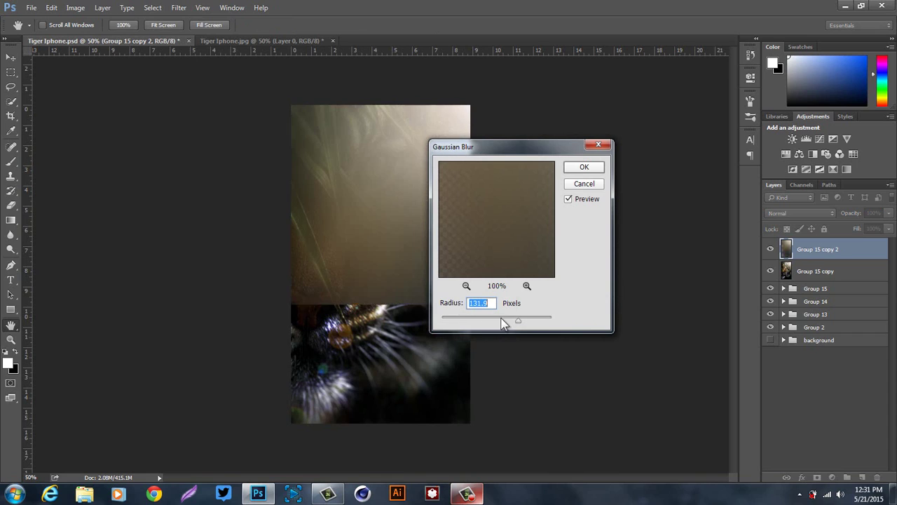
pyautogui.moveTo(518, 319)
pyautogui.mouseDown()
pyautogui.moveTo(475, 324)
pyautogui.moveTo(523, 324)
pyautogui.mouseUp()
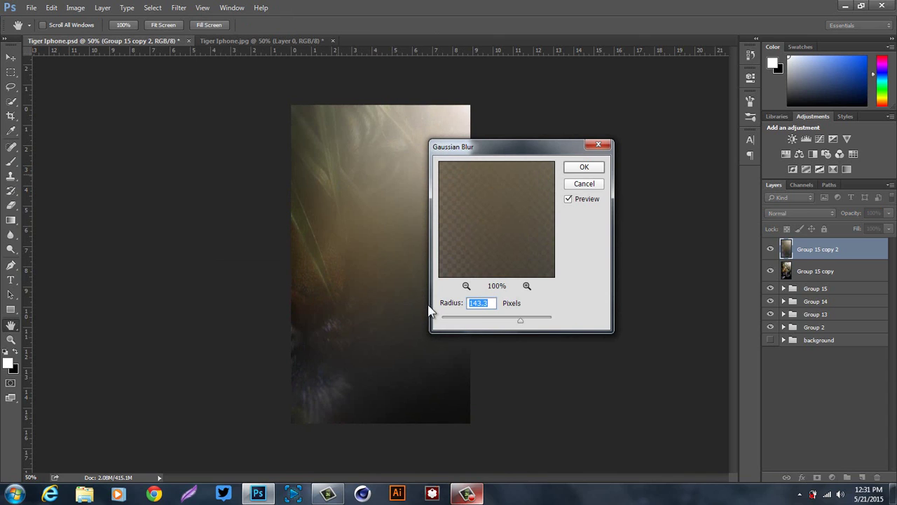
pyautogui.click(460, 319)
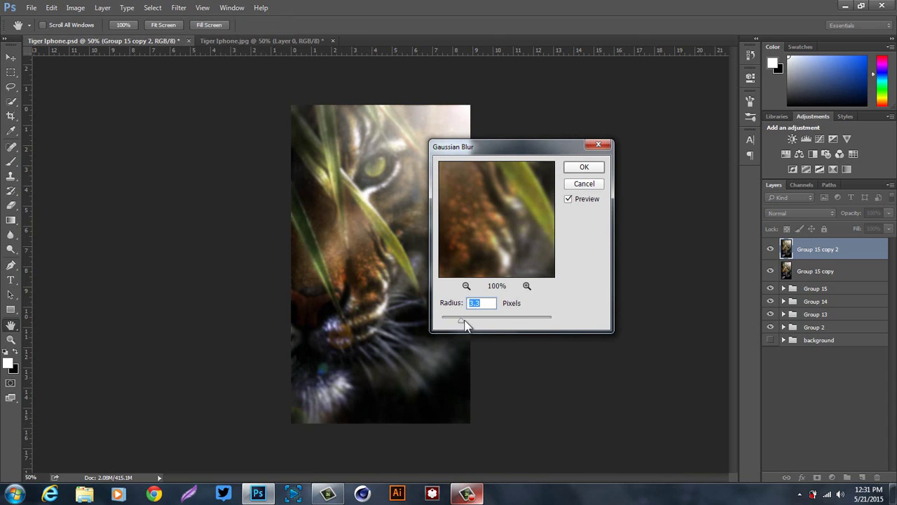
pyautogui.click(464, 320)
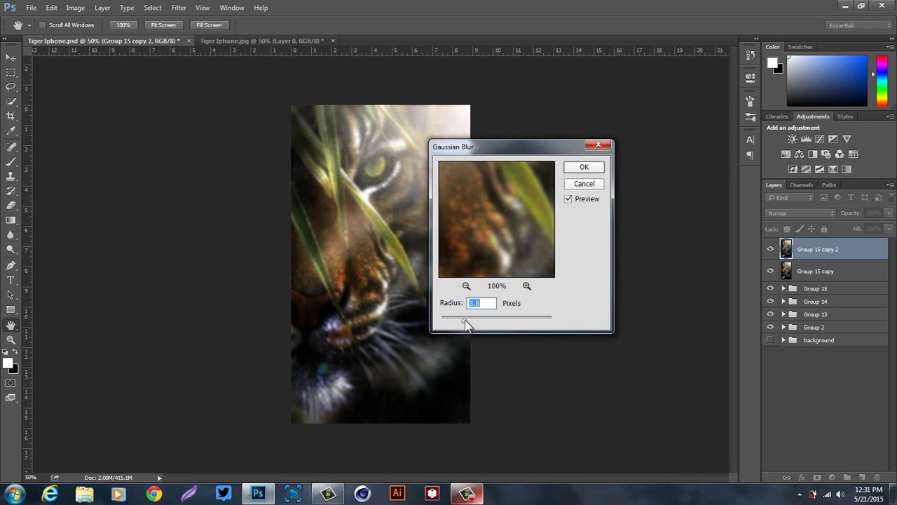
pyautogui.click(583, 169)
# - Erase the blur over the tiger's eye and nose on Group 15 copy 2 with an 850 px Eraser brush
pyautogui.click(11, 205)
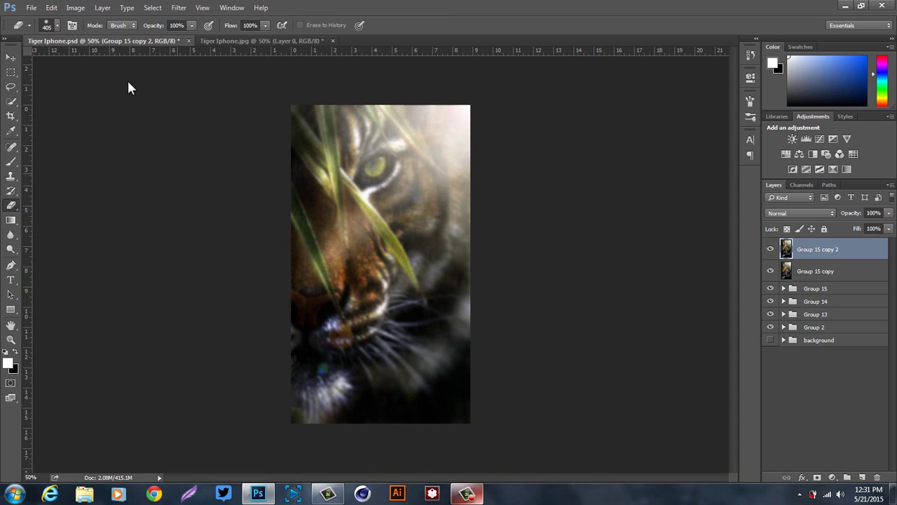
pyautogui.click(57, 26)
pyautogui.doubleClick(123, 46)
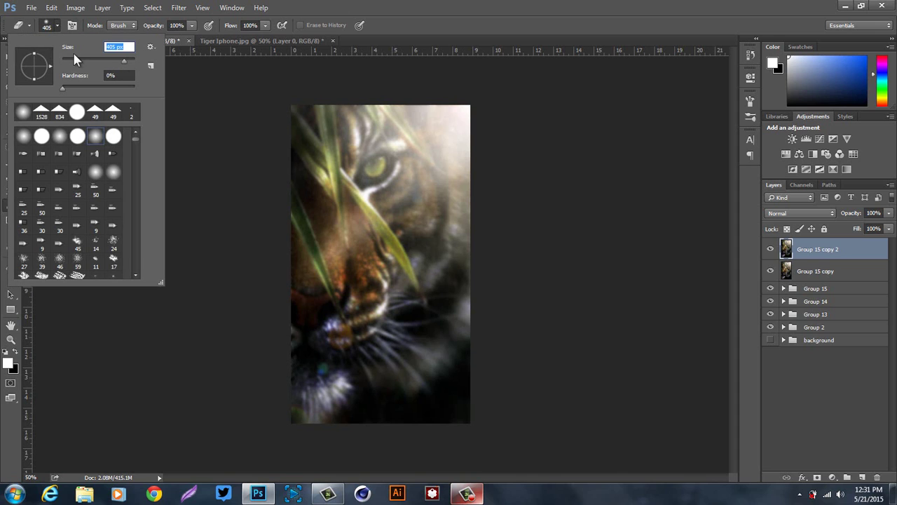
pyautogui.write('650')
pyautogui.write('850')
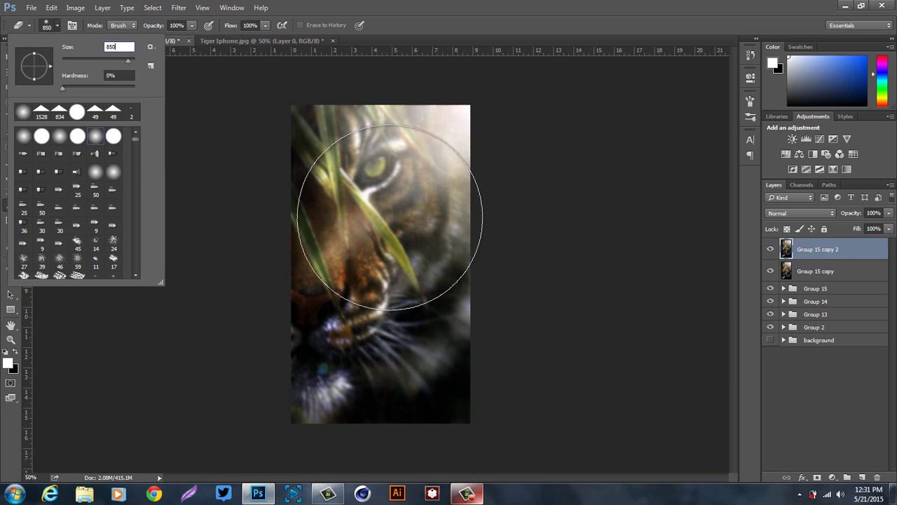
pyautogui.click(379, 190)
pyautogui.click(378, 189)
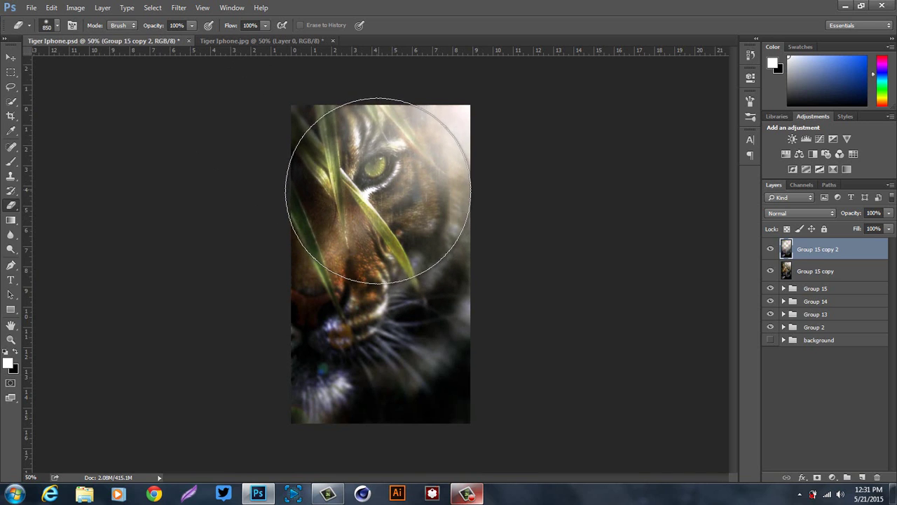
pyautogui.click(320, 287)
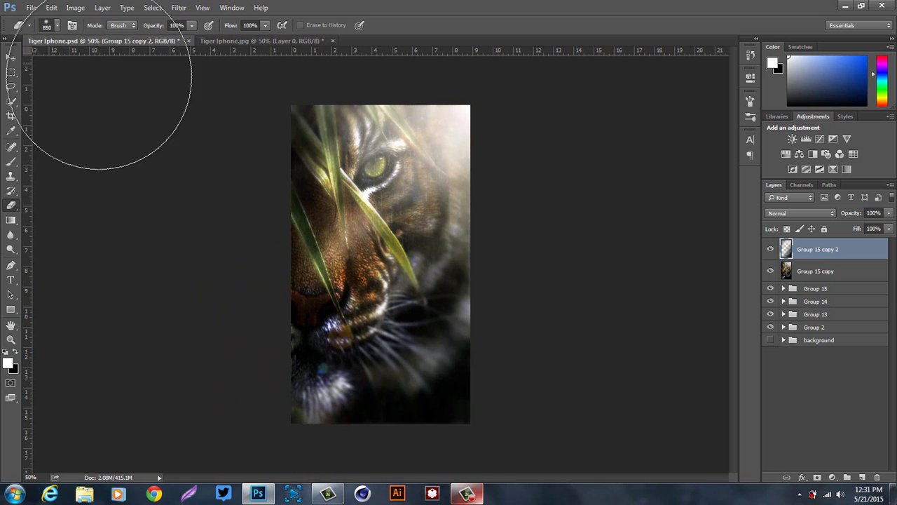
# - Group the Group 15 copy and Group 15 copy 2 layers, merge a duplicate of the group, and duplicate the merged layer
pyautogui.click(11, 57)
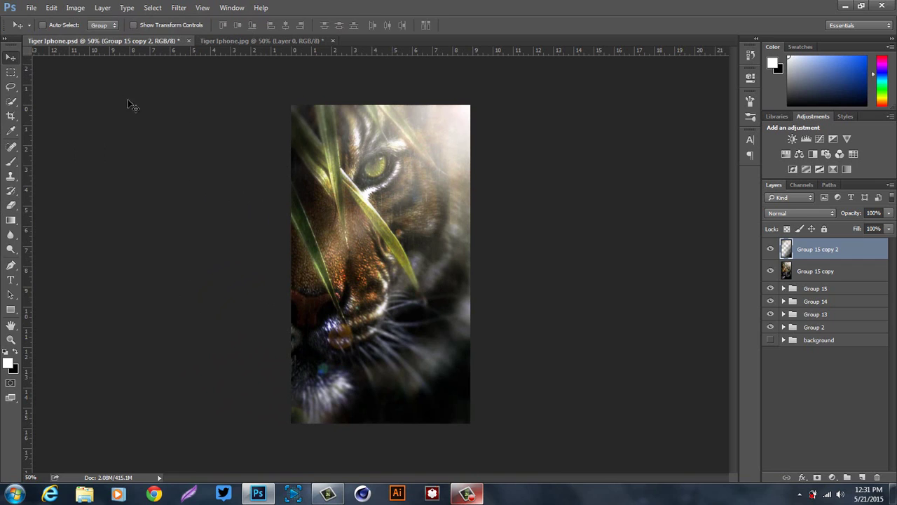
pyautogui.keyDown('shift'); pyautogui.click(826, 278); pyautogui.keyUp('shift')
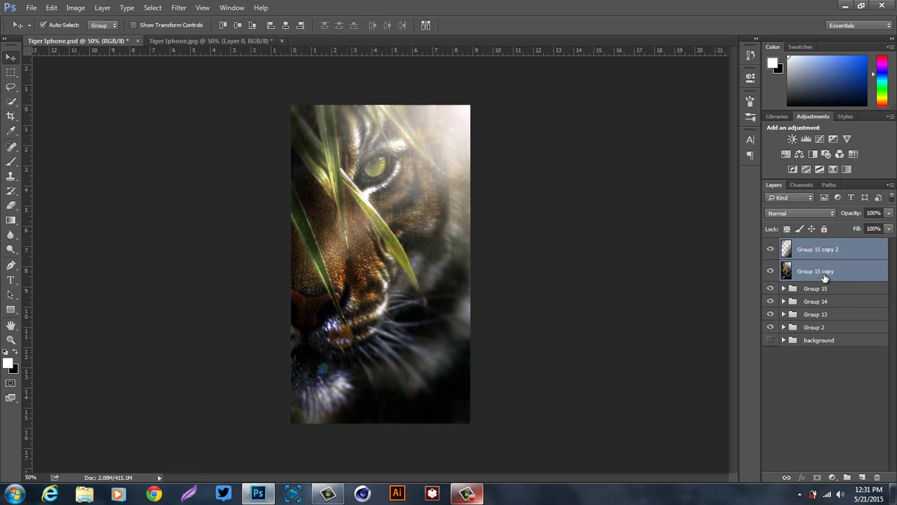
pyautogui.hotkey('ctrl', 'g')
pyautogui.hotkey('ctrl', 'j')
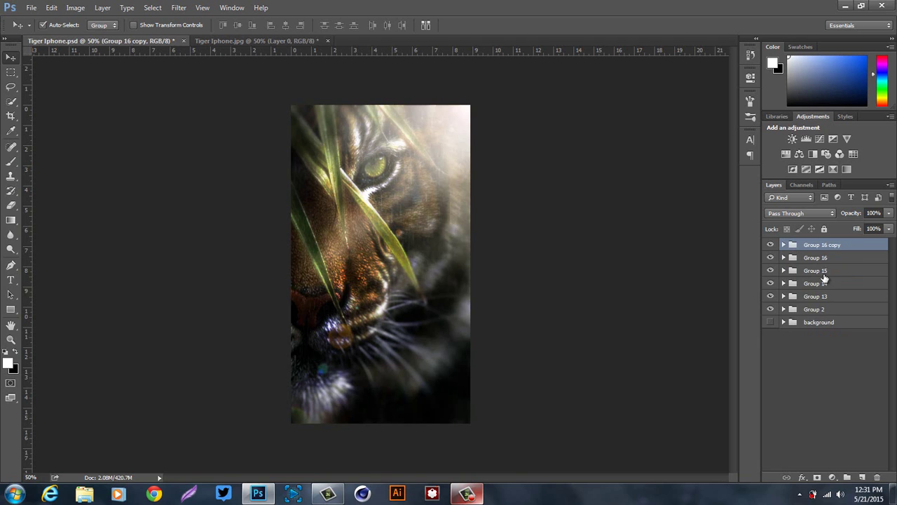
pyautogui.hotkey('ctrl', 'e')
pyautogui.hotkey('ctrl', 'j')
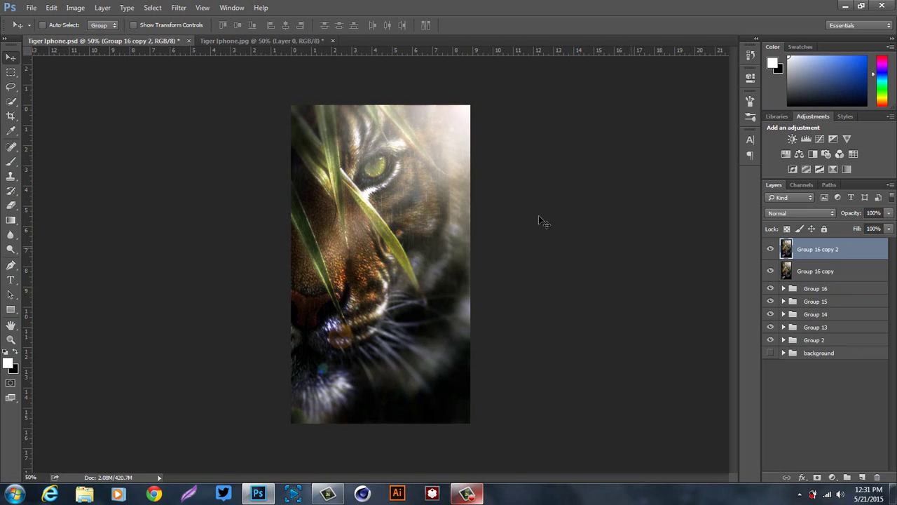
pyautogui.click(179, 8)
pyautogui.click(179, 8)
pyautogui.click(261, 7)
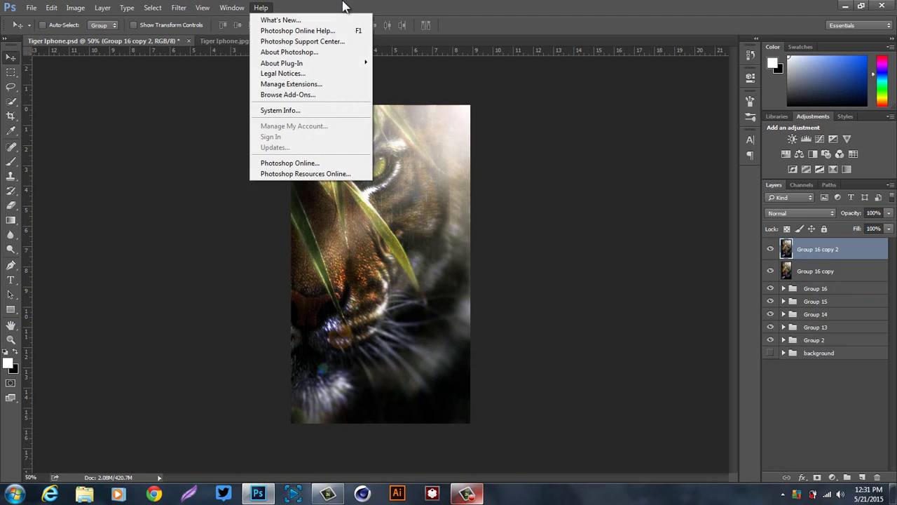
pyautogui.click(486, 6)
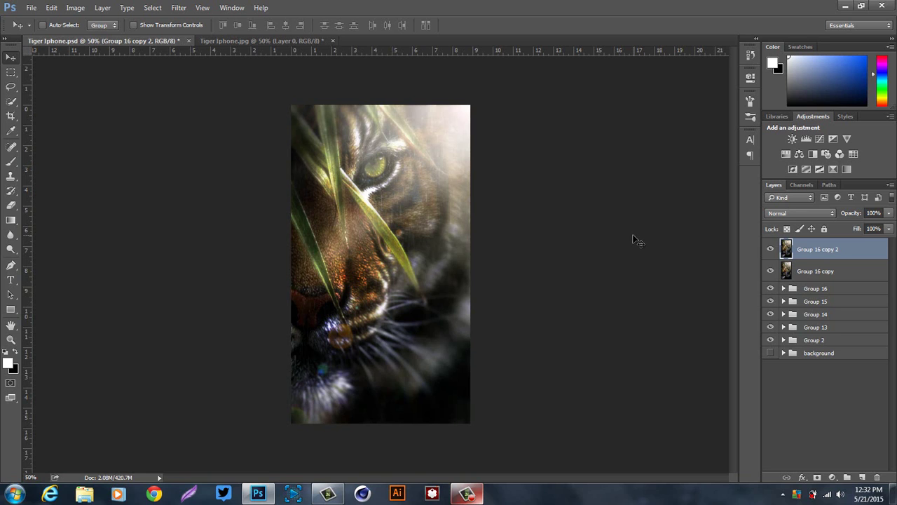
pyautogui.rightClick(852, 255)
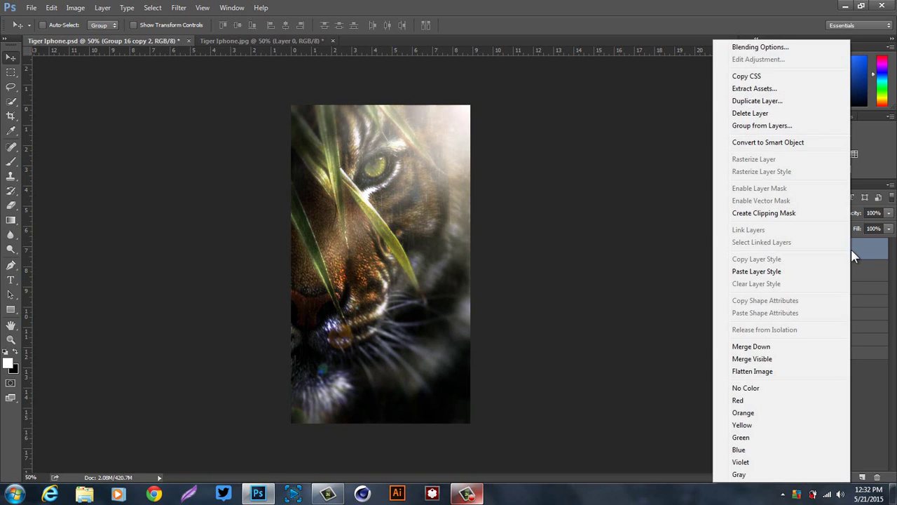
pyautogui.click(654, 270)
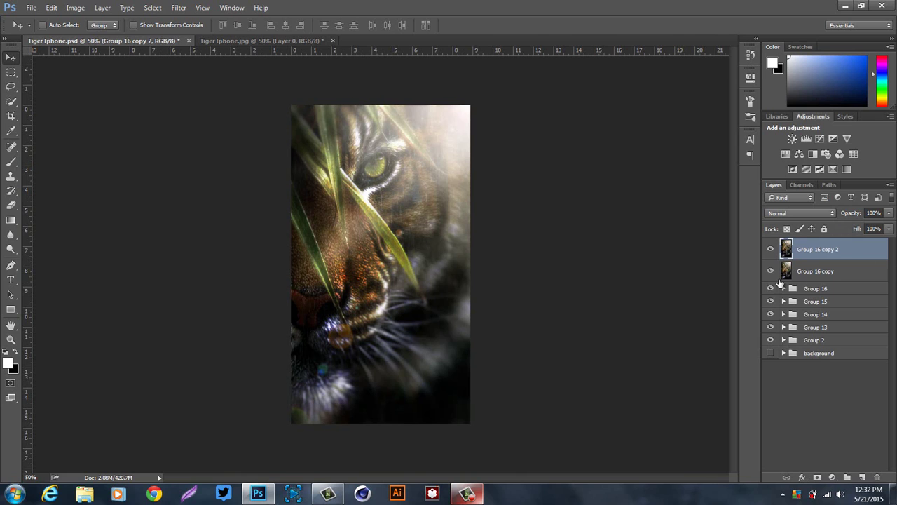
pyautogui.click(770, 250)
pyautogui.click(771, 250)
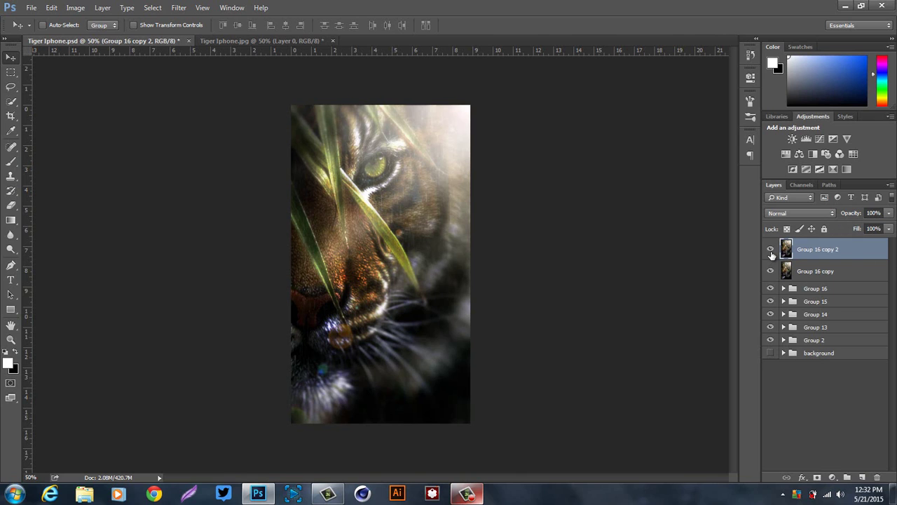
# - Convert the Group 16 copy 2 layer to a Smart Object and open it in the Camera Raw Filter
pyautogui.rightClick(853, 250)
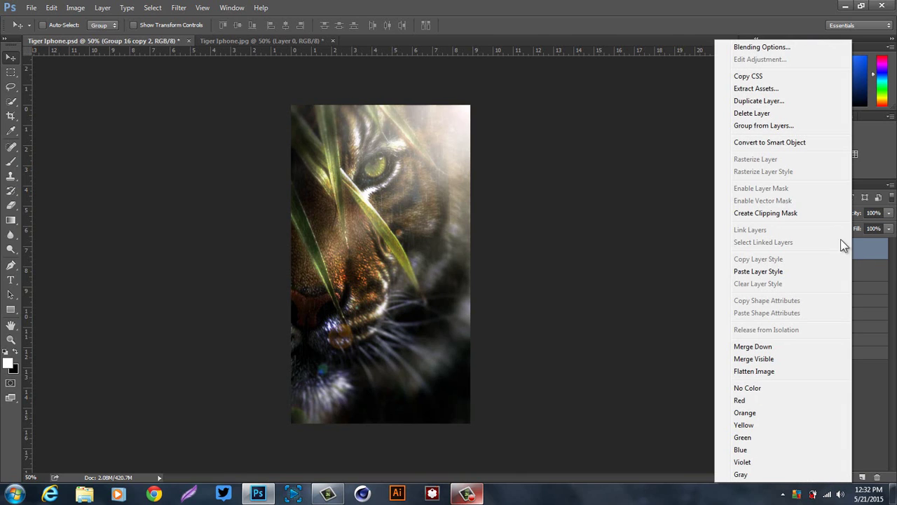
pyautogui.click(758, 146)
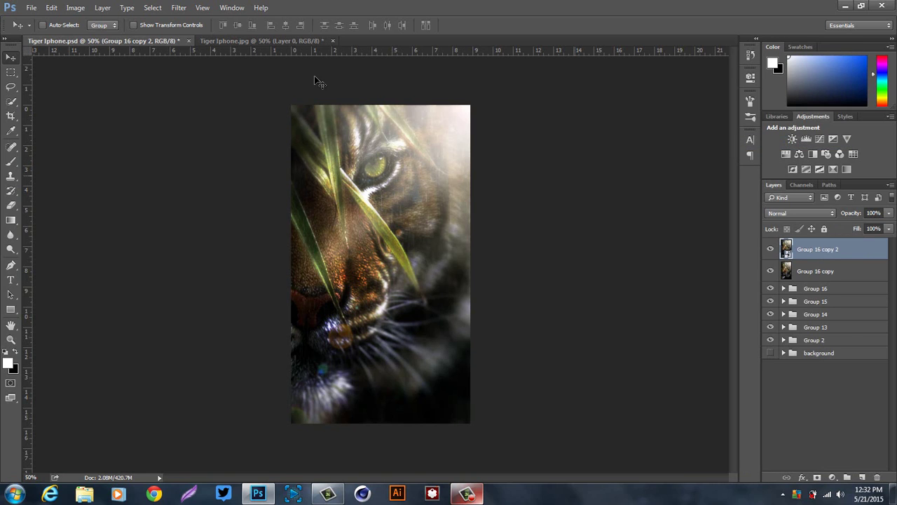
pyautogui.click(183, 8)
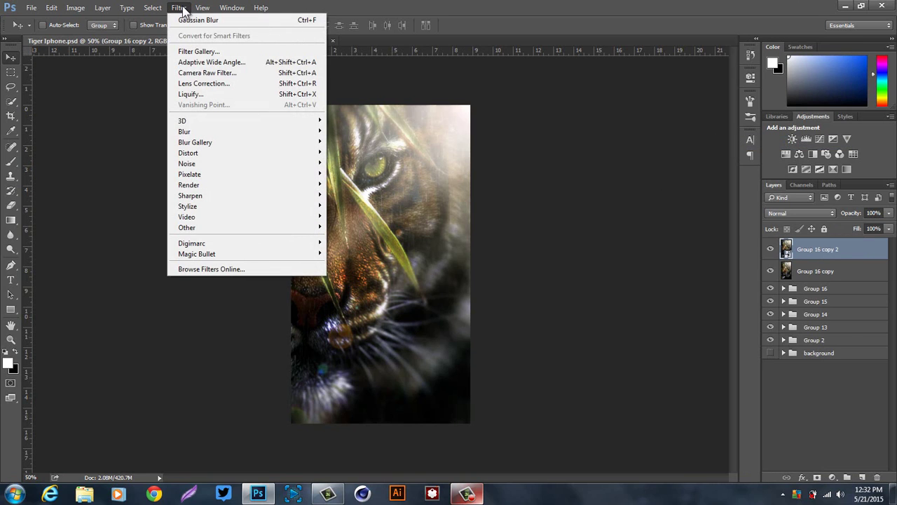
pyautogui.click(209, 71)
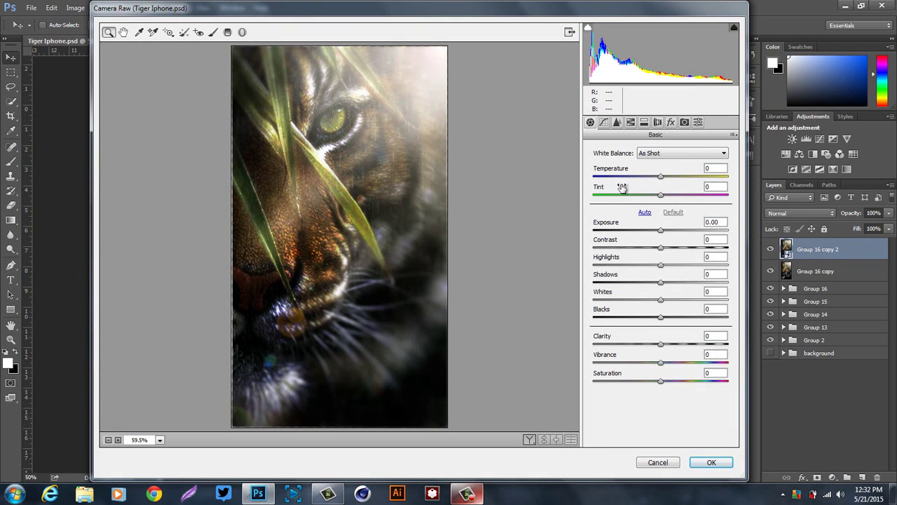
# - Set a Custom white balance with Temperature at -9 and Tint at -8
pyautogui.click(654, 155)
pyautogui.click(648, 172)
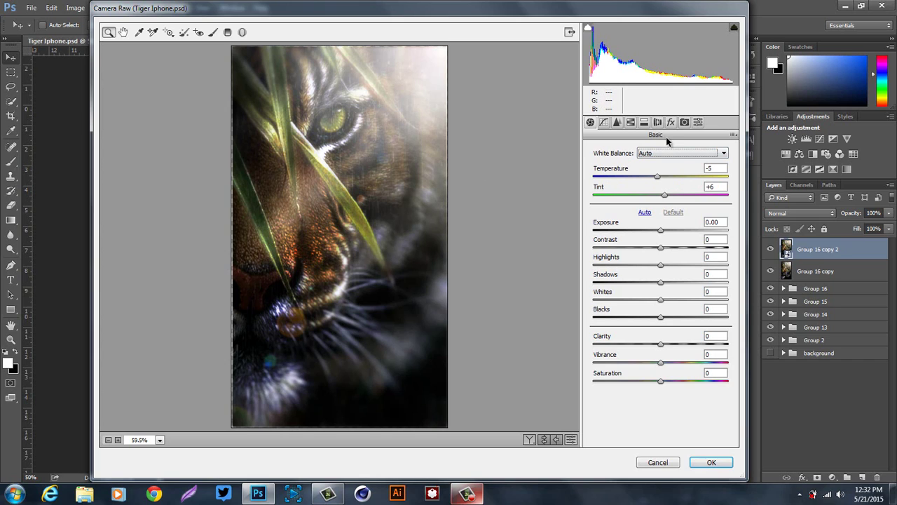
pyautogui.click(660, 153)
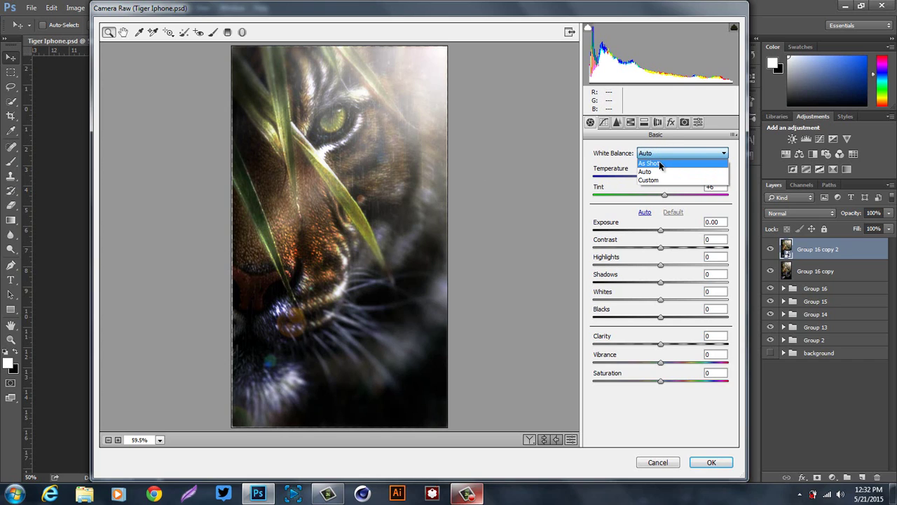
pyautogui.click(652, 181)
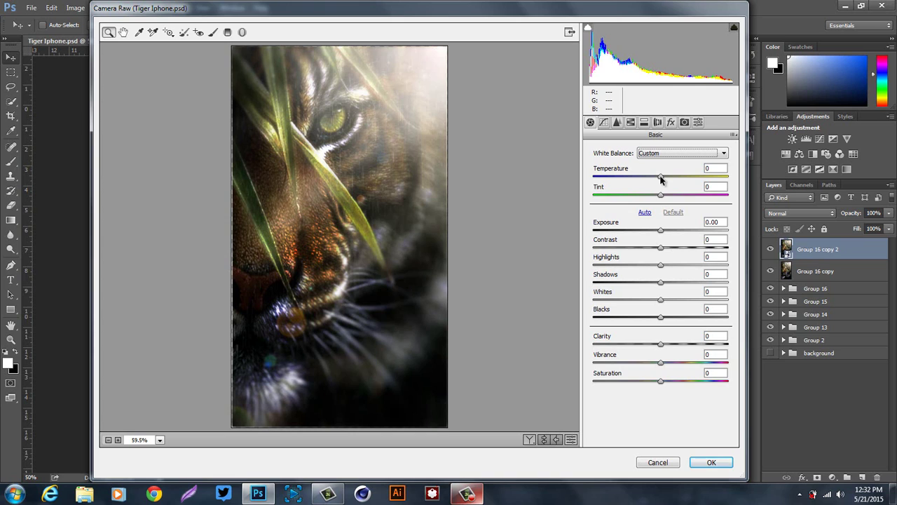
pyautogui.moveTo(660, 177); pyautogui.dragTo(656, 198)
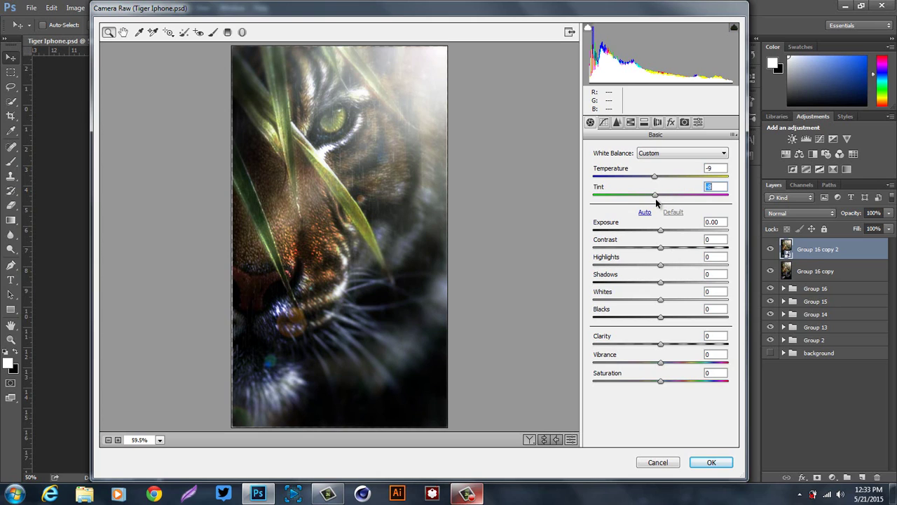
# - Set Exposure to -0.40, Contrast to +6 and Highlights to +22 in the Basic adjustments
pyautogui.moveTo(661, 236)
pyautogui.mouseDown()
pyautogui.moveTo(633, 234)
pyautogui.moveTo(677, 235)
pyautogui.moveTo(660, 238)
pyautogui.mouseUp()
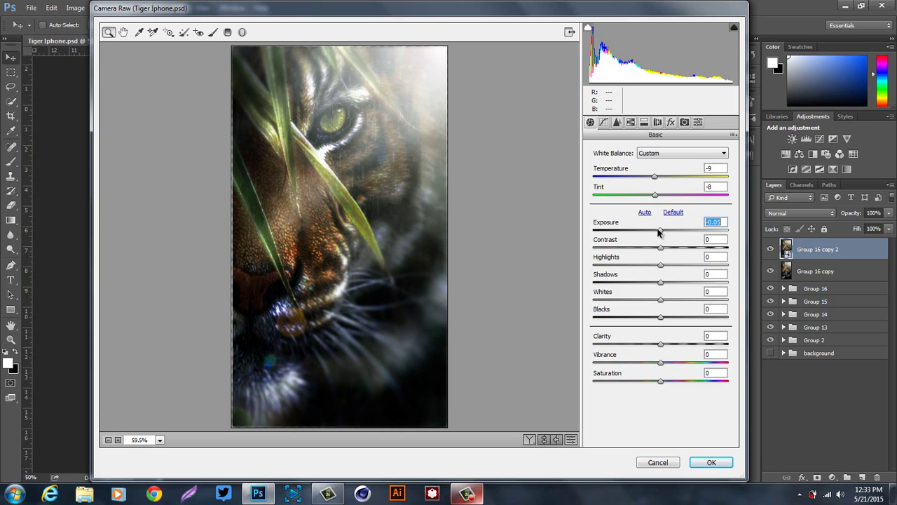
pyautogui.moveTo(659, 234); pyautogui.dragTo(667, 252)
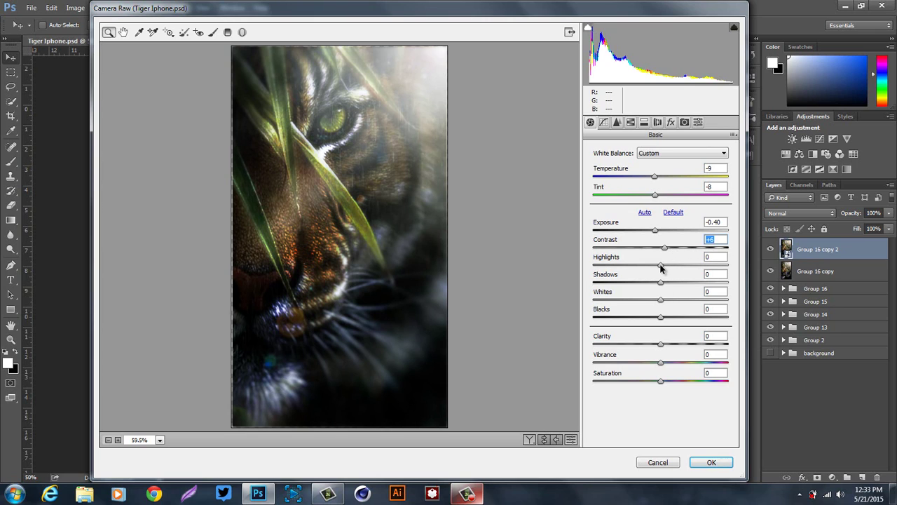
pyautogui.moveTo(660, 268)
pyautogui.mouseDown()
pyautogui.moveTo(645, 266)
pyautogui.moveTo(689, 273)
pyautogui.moveTo(669, 270)
pyautogui.mouseUp()
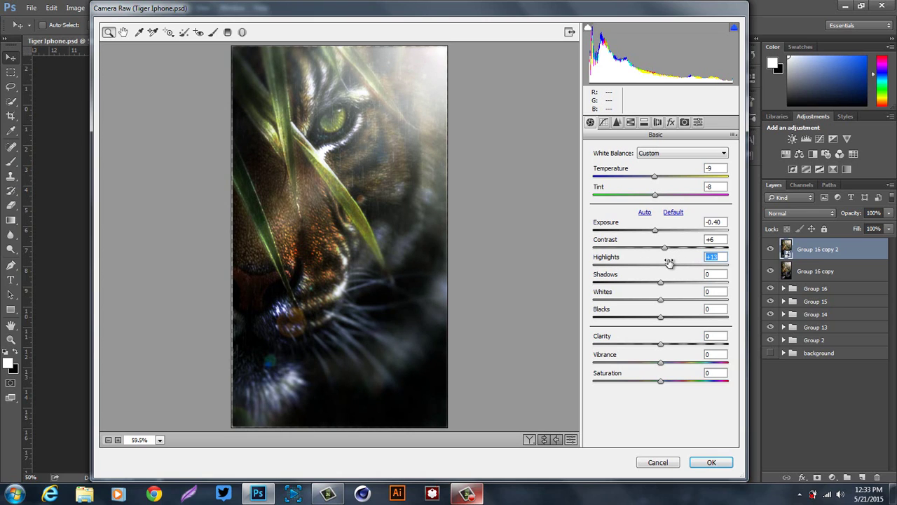
pyautogui.moveTo(679, 268); pyautogui.dragTo(677, 266)
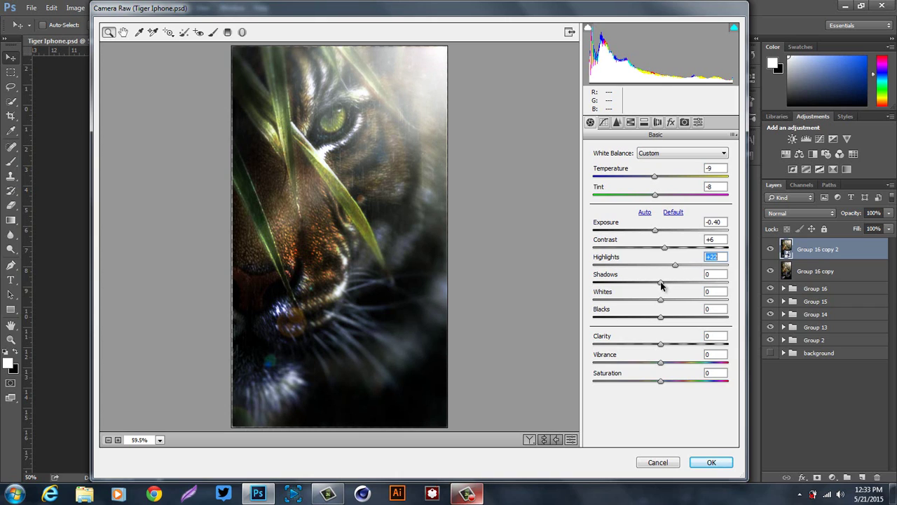
# - Set Shadows to +3, Whites to -20, Blacks to +14, Clarity to +20 and Vibrance to +25
pyautogui.moveTo(661, 284)
pyautogui.mouseDown()
pyautogui.moveTo(641, 284)
pyautogui.moveTo(689, 285)
pyautogui.moveTo(664, 287)
pyautogui.mouseUp()
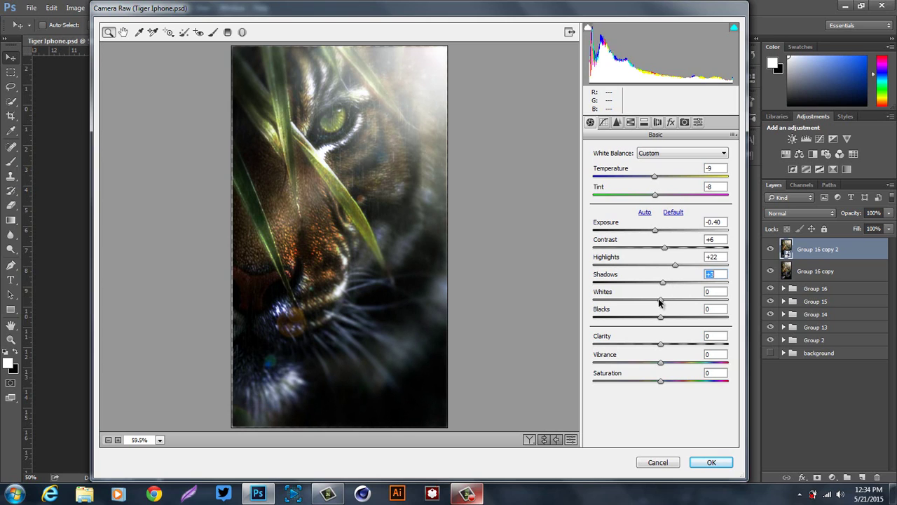
pyautogui.moveTo(659, 300)
pyautogui.mouseDown()
pyautogui.moveTo(633, 302)
pyautogui.moveTo(696, 306)
pyautogui.moveTo(648, 301)
pyautogui.mouseUp()
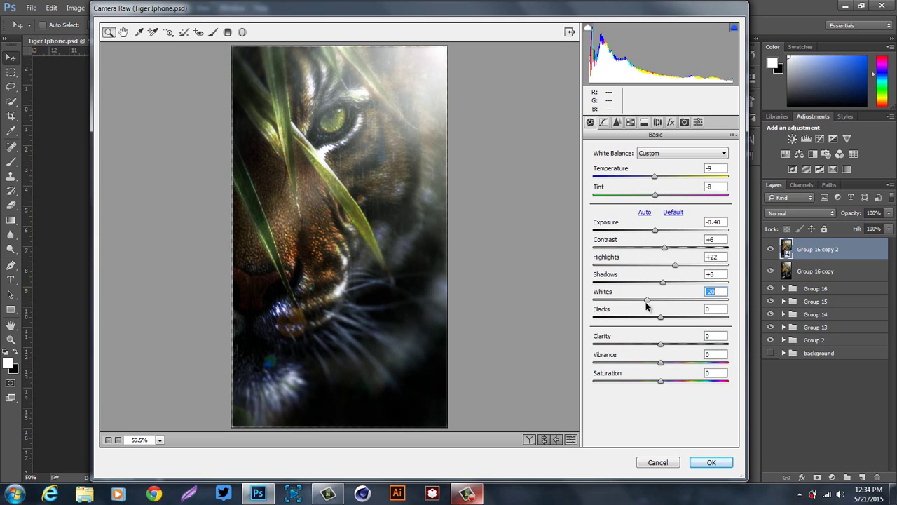
pyautogui.moveTo(661, 319)
pyautogui.mouseDown()
pyautogui.moveTo(691, 317)
pyautogui.moveTo(670, 321)
pyautogui.mouseUp()
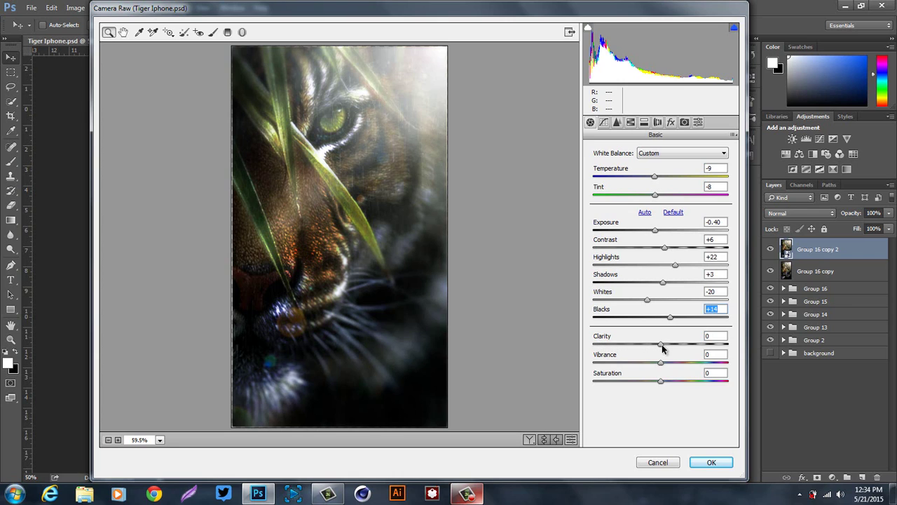
pyautogui.moveTo(662, 344)
pyautogui.mouseDown()
pyautogui.moveTo(688, 345)
pyautogui.moveTo(639, 346)
pyautogui.moveTo(690, 344)
pyautogui.moveTo(679, 348)
pyautogui.mouseUp()
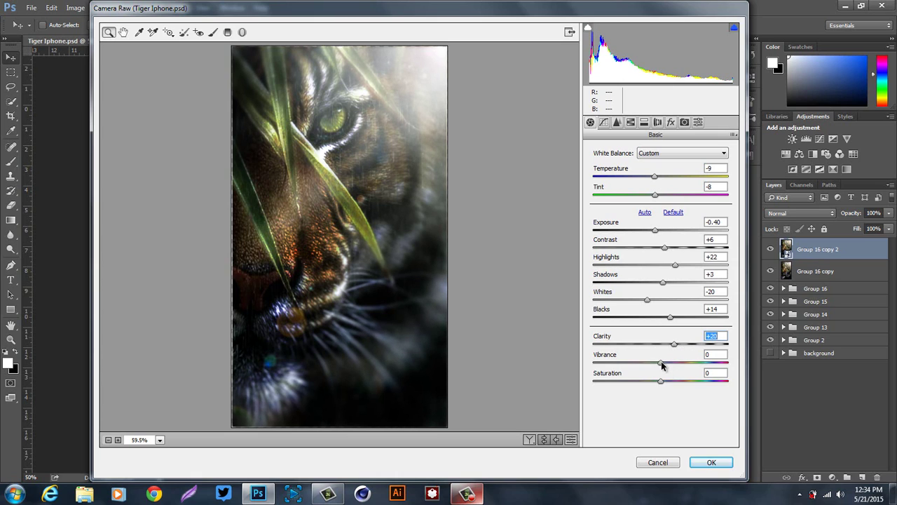
pyautogui.moveTo(661, 362); pyautogui.dragTo(681, 368)
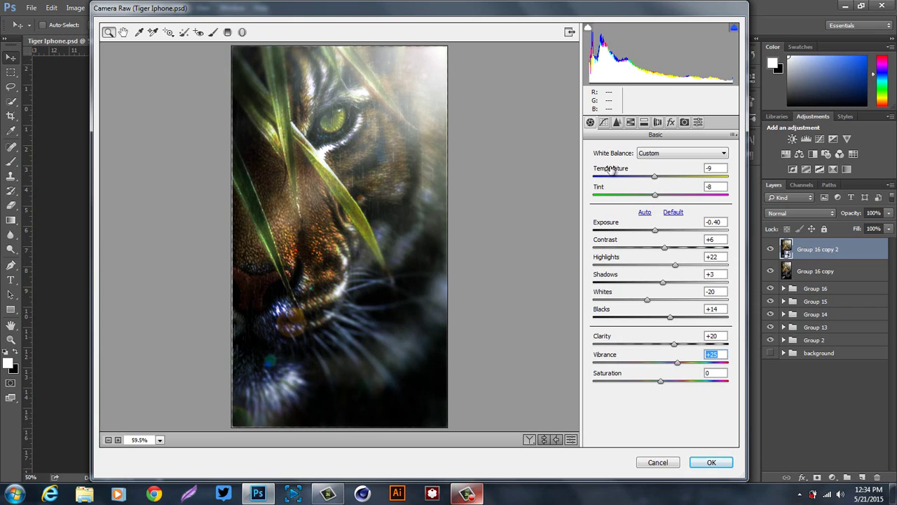
# - Raise Highlights to +16 on the parametric Tone Curve
pyautogui.click(604, 122)
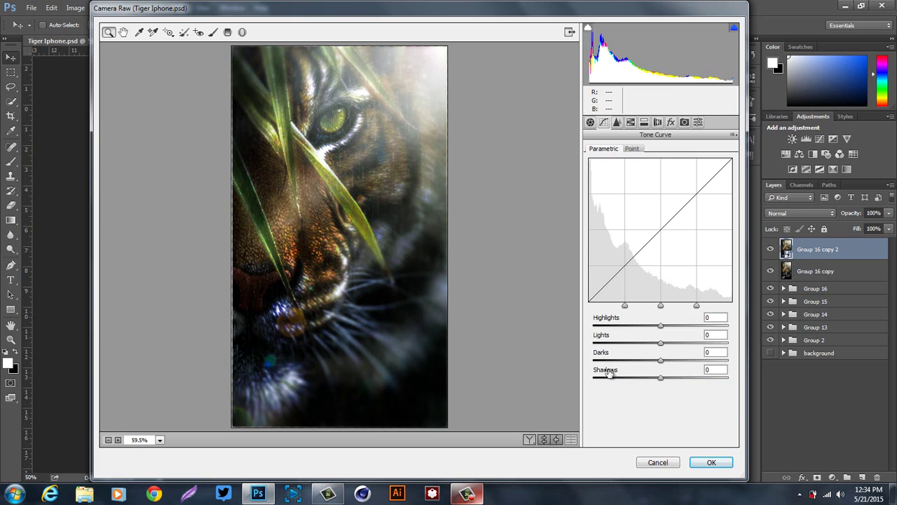
pyautogui.click(590, 123)
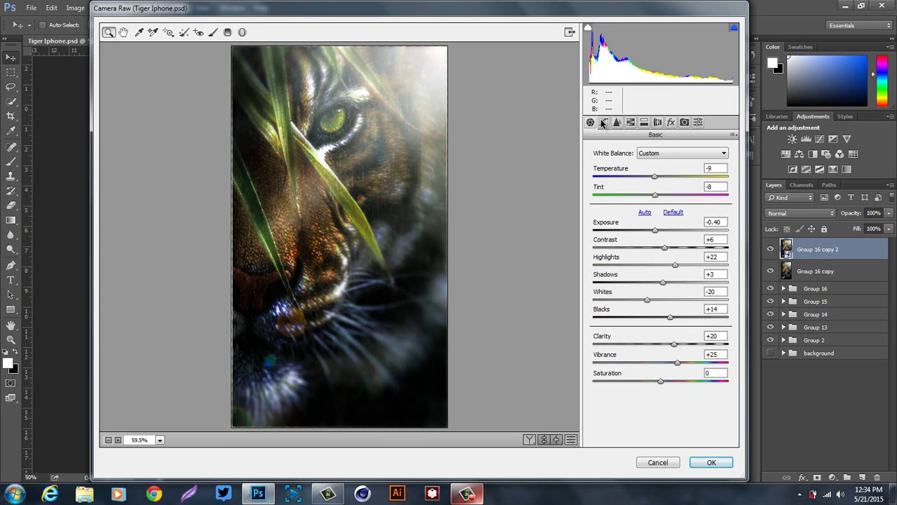
pyautogui.click(605, 123)
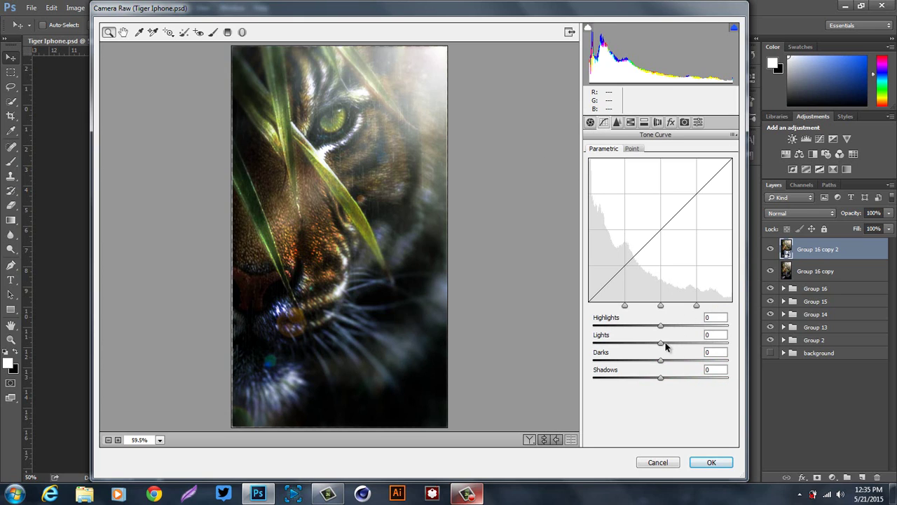
pyautogui.moveTo(660, 326); pyautogui.dragTo(671, 326)
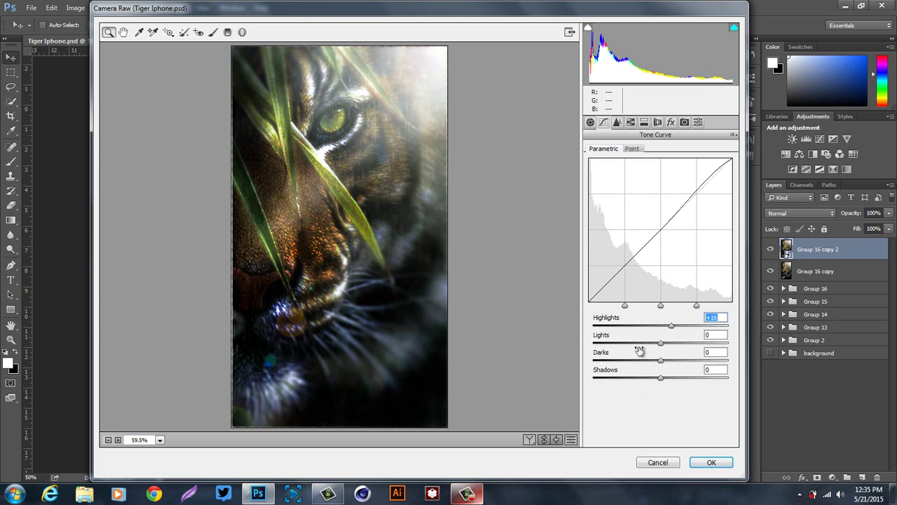
# - Set the Sharpening Amount to 150 and keep the Radius at 1.0 in the Detail adjustments
pyautogui.moveTo(660, 343)
pyautogui.mouseDown()
pyautogui.moveTo(642, 344)
pyautogui.moveTo(690, 349)
pyautogui.moveTo(653, 350)
pyautogui.moveTo(675, 349)
pyautogui.moveTo(661, 350)
pyautogui.mouseUp()
pyautogui.click(618, 123)
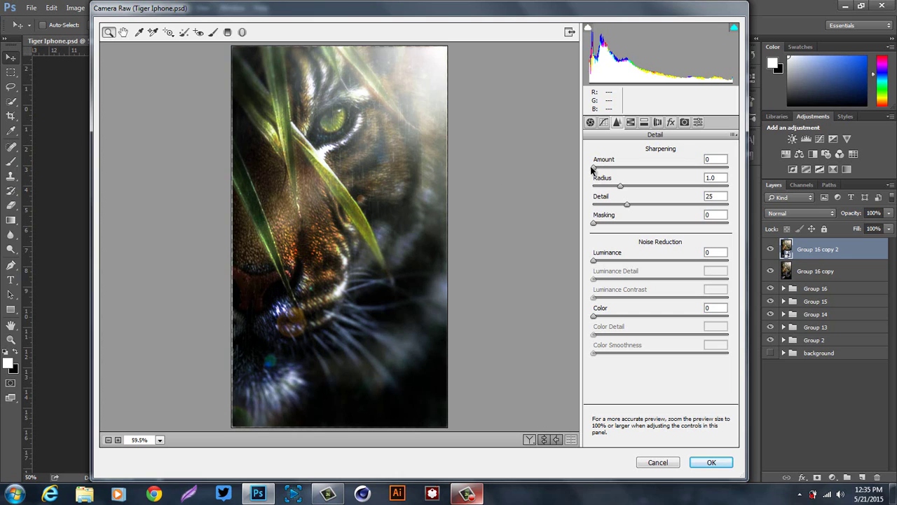
pyautogui.moveTo(593, 171); pyautogui.dragTo(636, 167)
pyautogui.moveTo(597, 166); pyautogui.dragTo(738, 184)
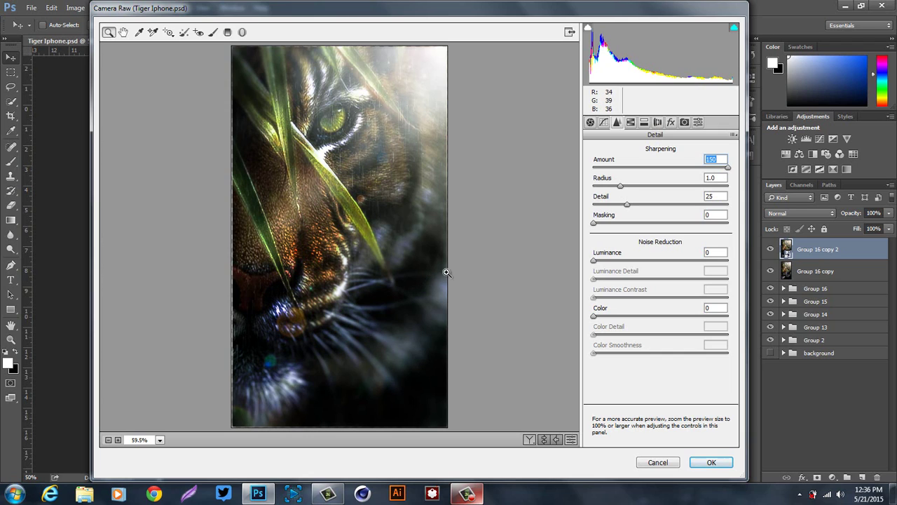
pyautogui.moveTo(623, 185)
pyautogui.mouseDown()
pyautogui.moveTo(674, 188)
pyautogui.moveTo(623, 190)
pyautogui.mouseUp()
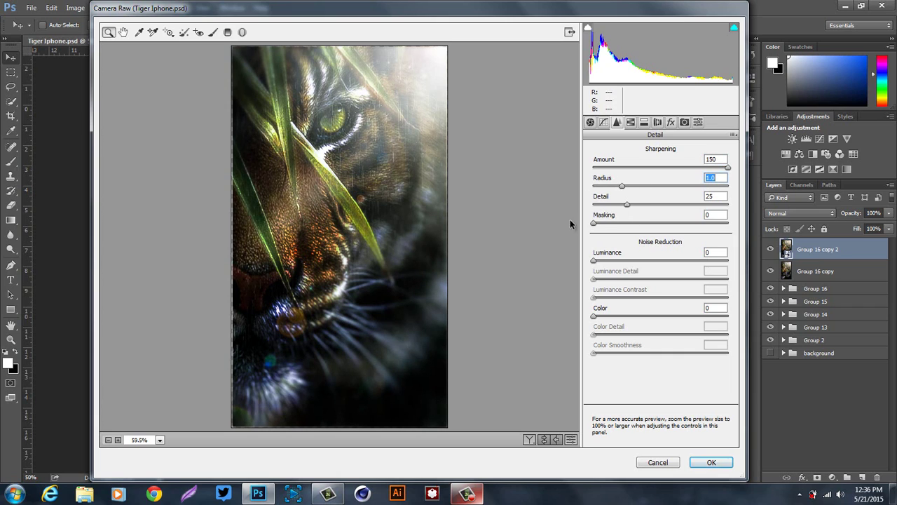
# - Set the Sharpening Detail to 43 and Masking to 8
pyautogui.moveTo(626, 204)
pyautogui.mouseDown()
pyautogui.moveTo(668, 208)
pyautogui.moveTo(619, 203)
pyautogui.mouseUp()
pyautogui.click(659, 204)
pyautogui.moveTo(652, 207); pyautogui.dragTo(651, 205)
pyautogui.moveTo(593, 224); pyautogui.dragTo(683, 224)
pyautogui.moveTo(630, 222); pyautogui.dragTo(603, 225)
# - Set the Noise Reduction Luminance to 4
pyautogui.moveTo(594, 262); pyautogui.dragTo(716, 260)
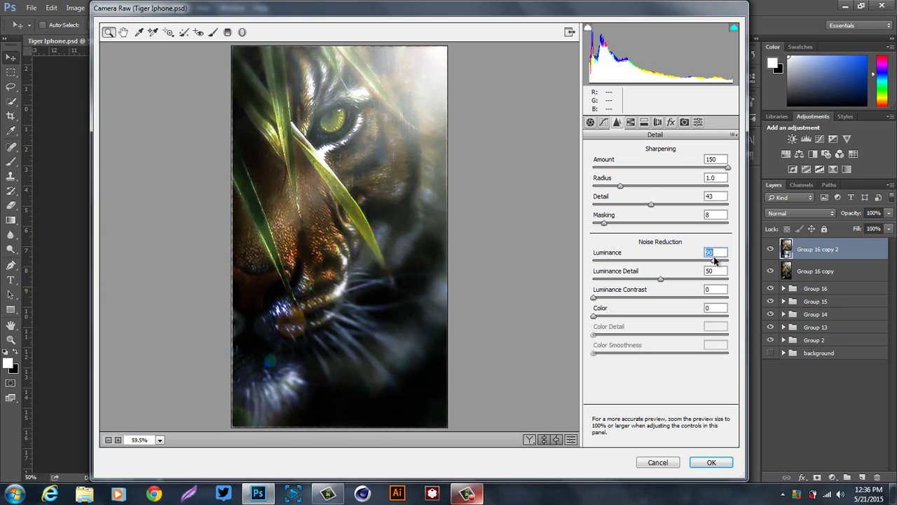
pyautogui.moveTo(698, 261); pyautogui.dragTo(604, 261)
pyautogui.click(726, 261)
pyautogui.click(598, 261)
# - Add grain to the image with an Amount of 5 in the Effects adjustments
pyautogui.click(644, 124)
pyautogui.click(645, 124)
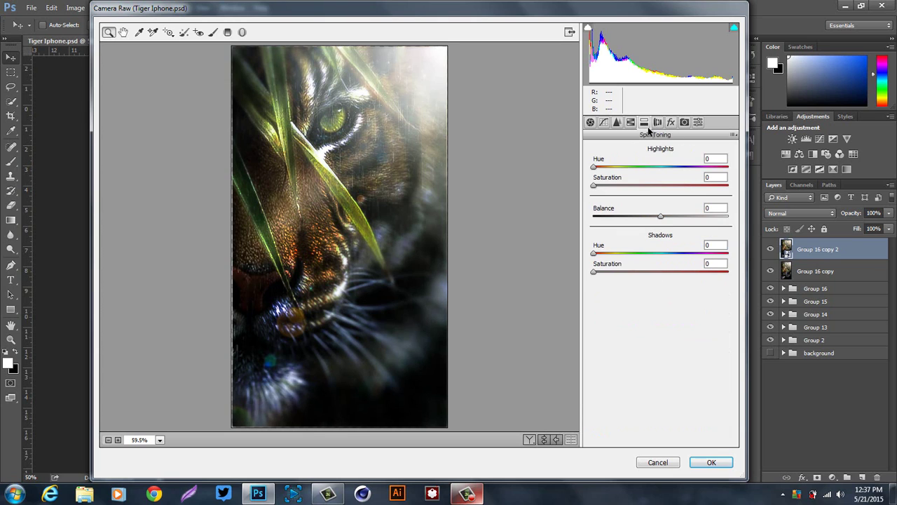
pyautogui.click(659, 124)
pyautogui.click(671, 124)
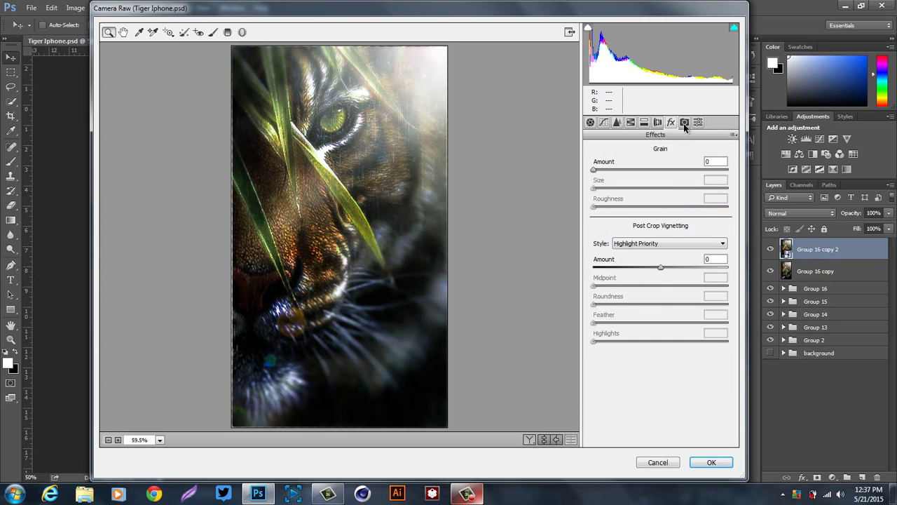
pyautogui.click(684, 124)
pyautogui.click(698, 123)
pyautogui.click(686, 124)
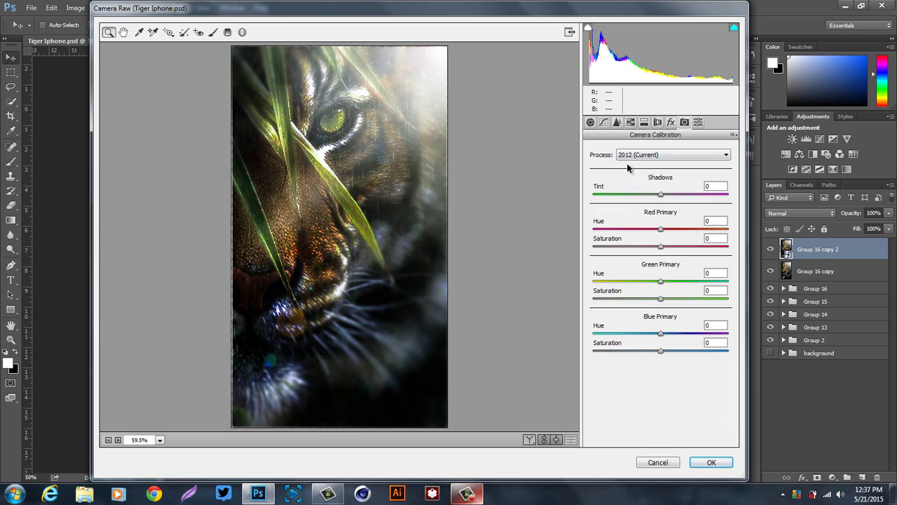
pyautogui.click(670, 124)
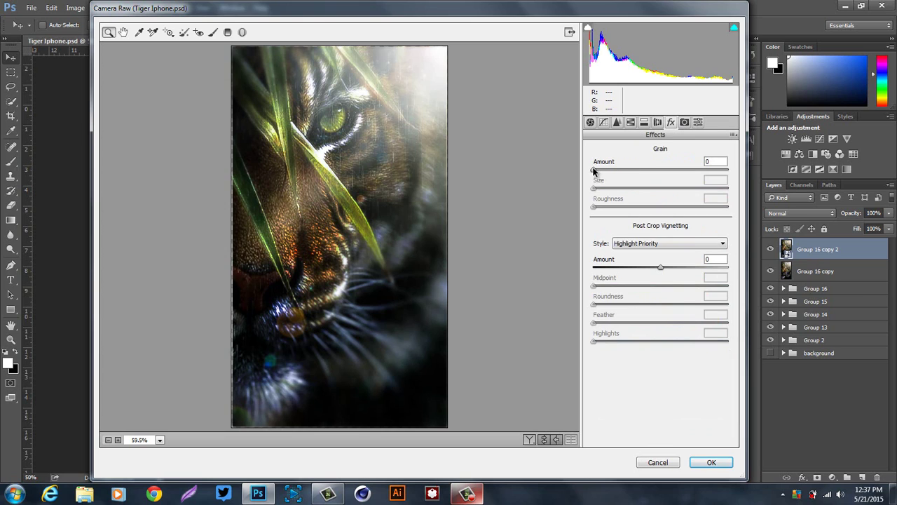
pyautogui.moveTo(595, 171)
pyautogui.mouseDown()
pyautogui.moveTo(692, 171)
pyautogui.moveTo(600, 172)
pyautogui.mouseUp()
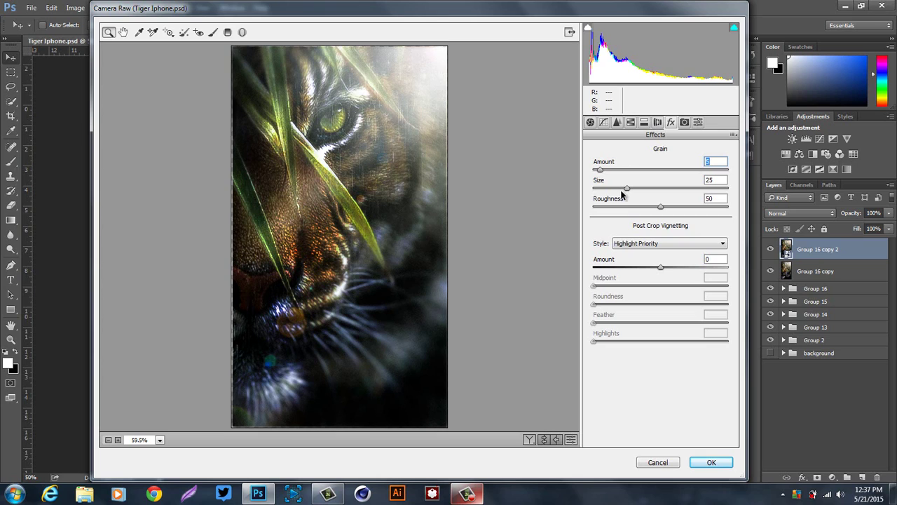
# - Check the Camera Calibration, Presets, Lens Corrections and Detail settings and apply the Camera Raw Filter
pyautogui.click(685, 122)
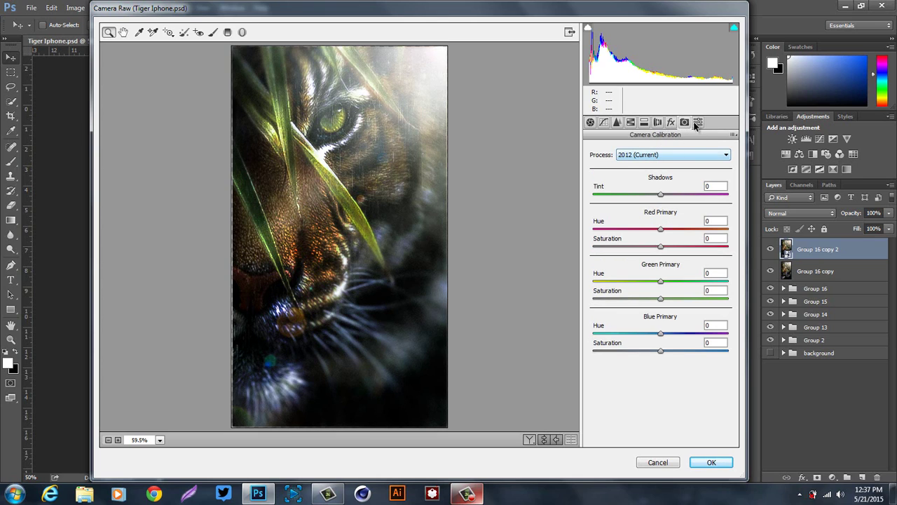
pyautogui.click(699, 123)
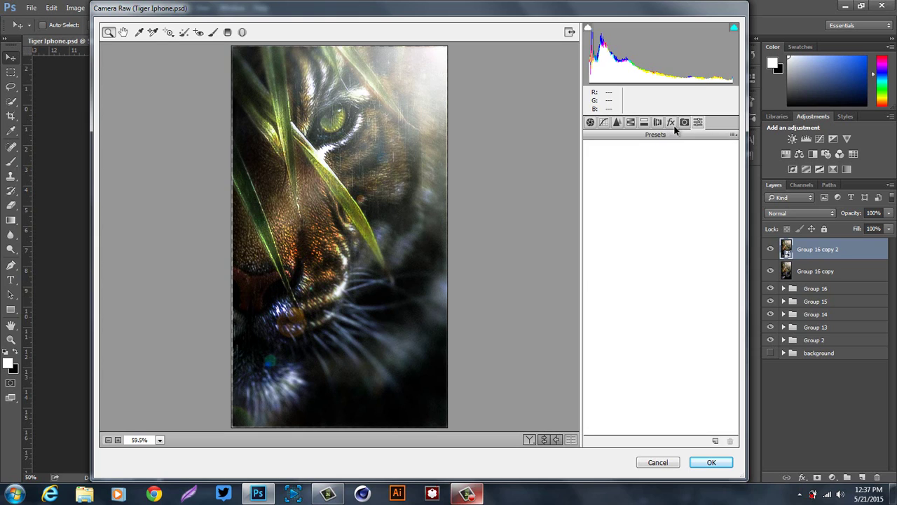
pyautogui.click(658, 123)
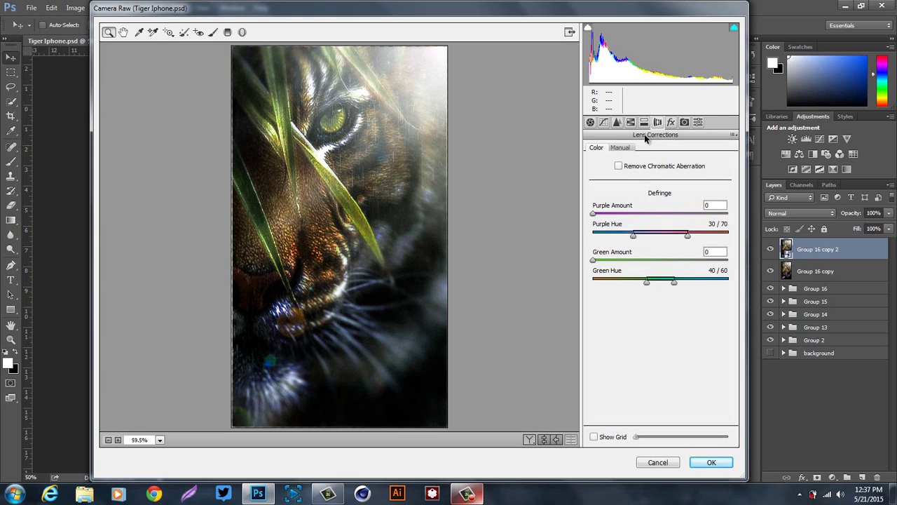
pyautogui.click(621, 122)
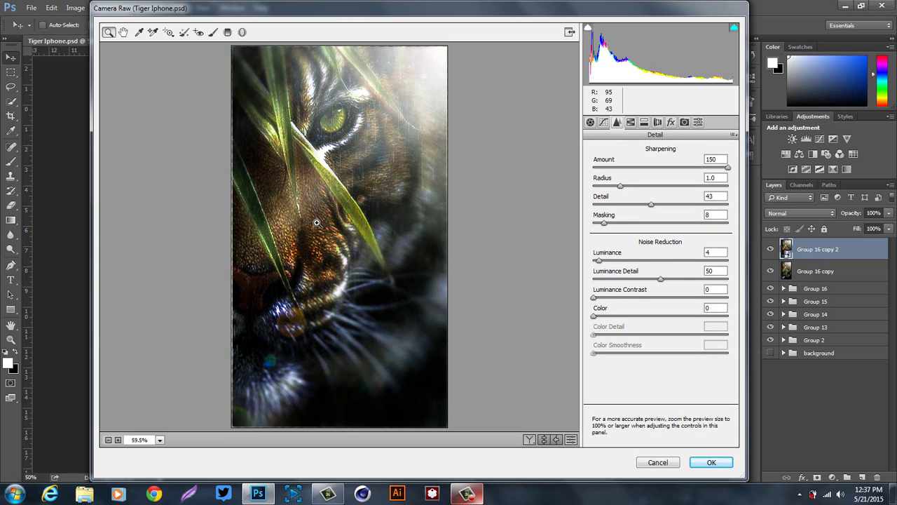
pyautogui.click(700, 462)
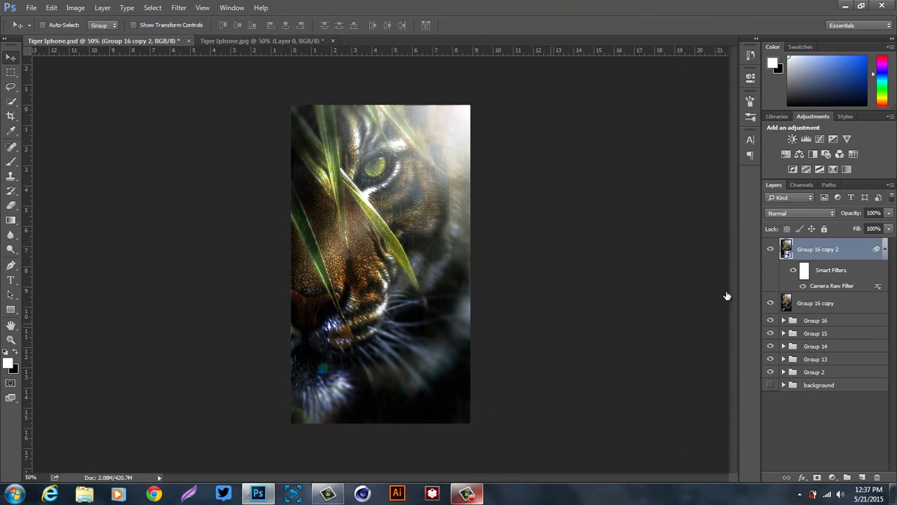
# - Compare the image with and without the filtered Group 16 copy 2 layer, leaving that layer hidden
pyautogui.click(771, 249)
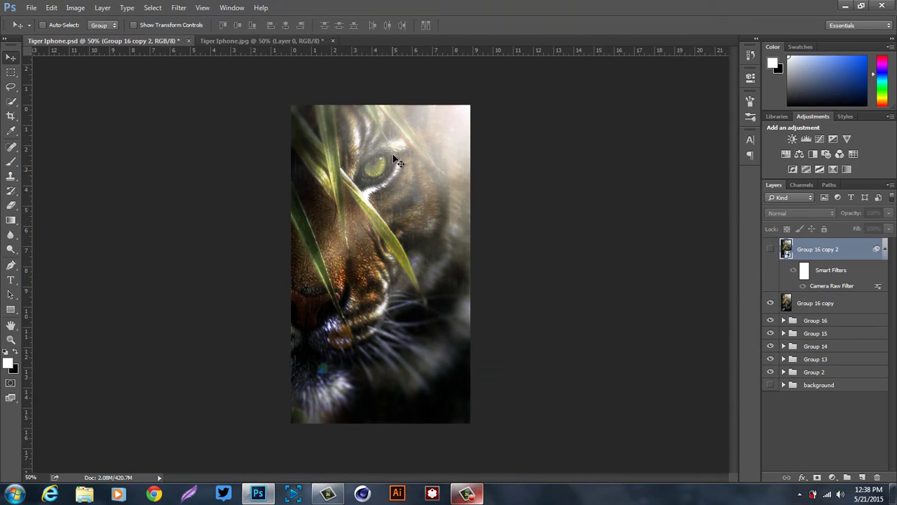
pyautogui.click(770, 250)
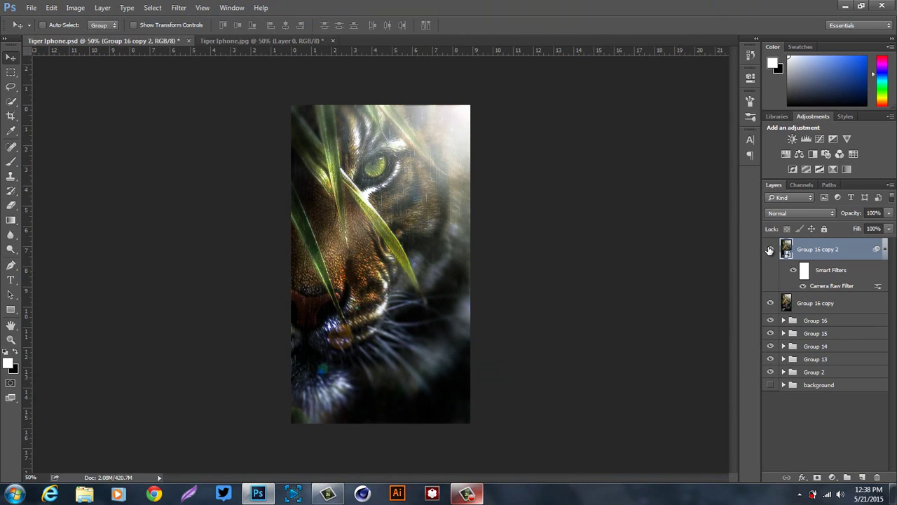
pyautogui.click(770, 250)
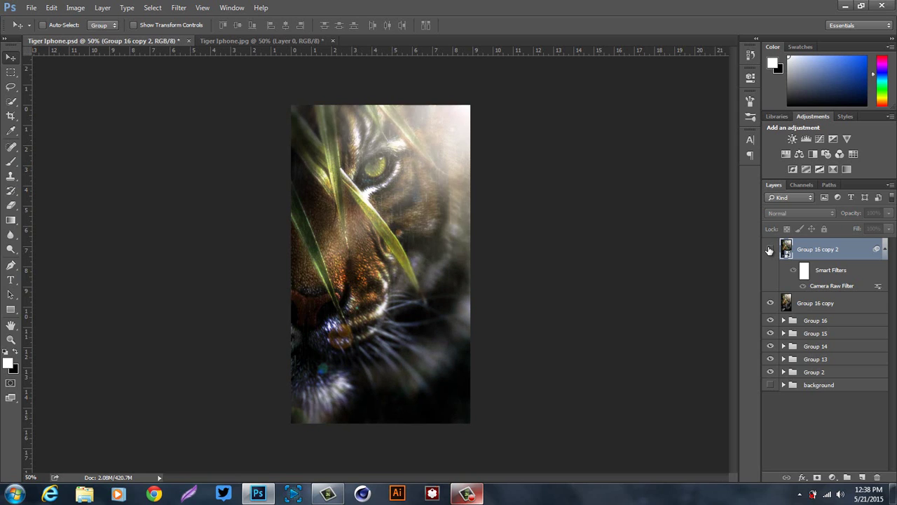
pyautogui.click(770, 250)
pyautogui.click(770, 250)
# - Duplicate the Group 16 copy layer and try the Sharpen filter on the duplicate
pyautogui.click(849, 306)
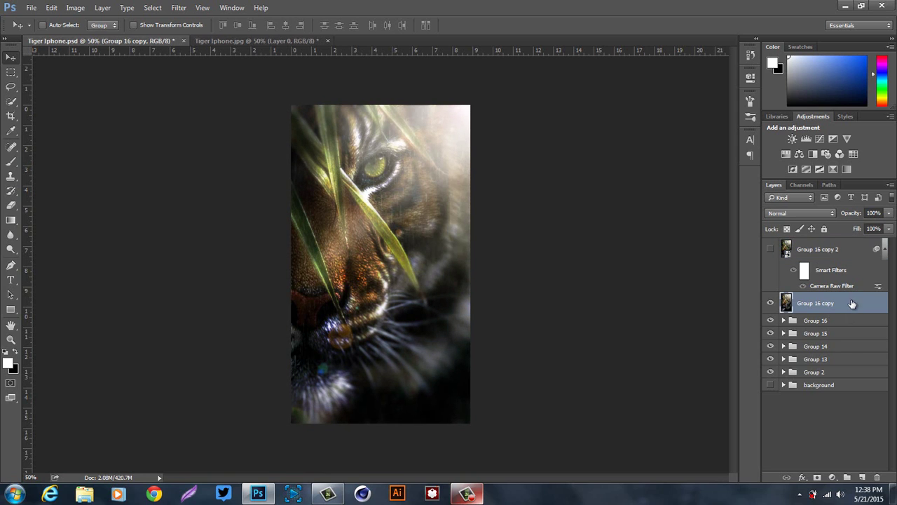
pyautogui.hotkey('ctrl', 'j')
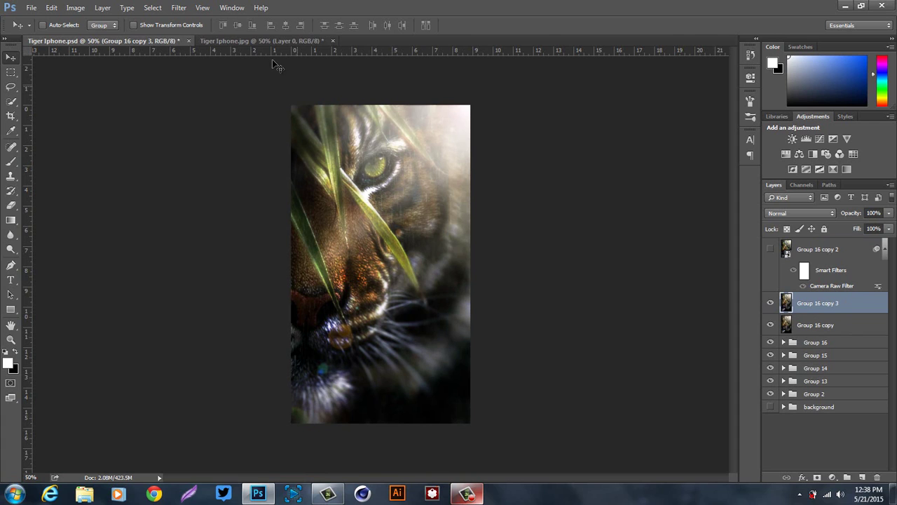
pyautogui.click(179, 7)
pyautogui.moveTo(250, 195)
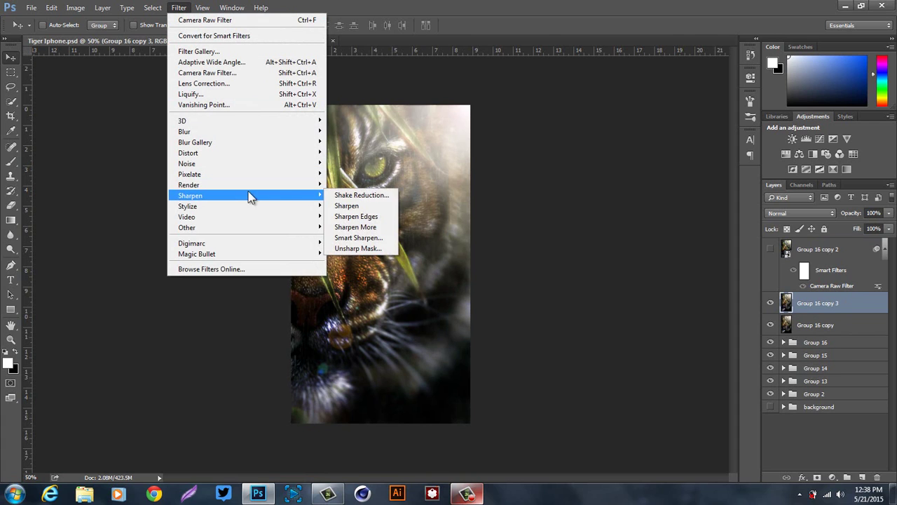
pyautogui.click(340, 206)
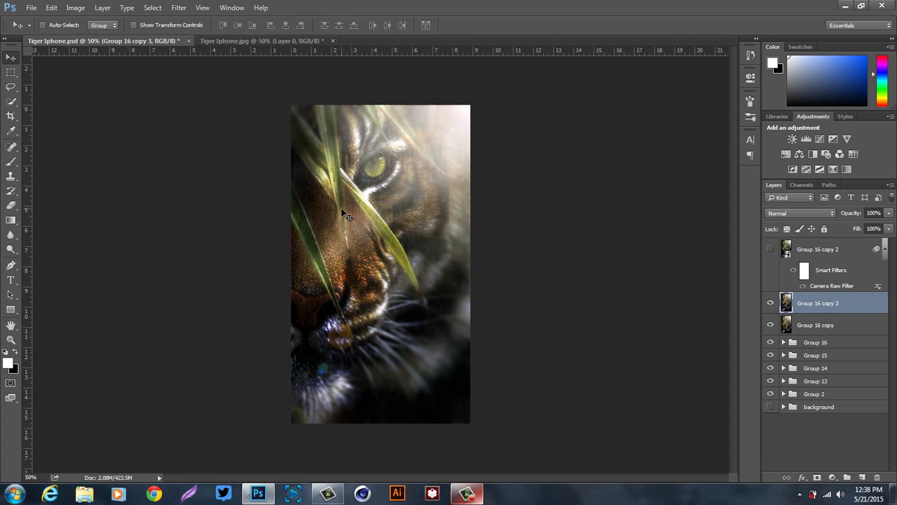
# - Compare the image with and without the sharpened Group 16 copy 3 layer
pyautogui.click(770, 304)
pyautogui.click(770, 305)
pyautogui.click(771, 305)
pyautogui.click(770, 305)
# - Try the Sharpen More filter on the Group 16 copy 3 layer and undo it
pyautogui.click(179, 7)
pyautogui.moveTo(306, 197)
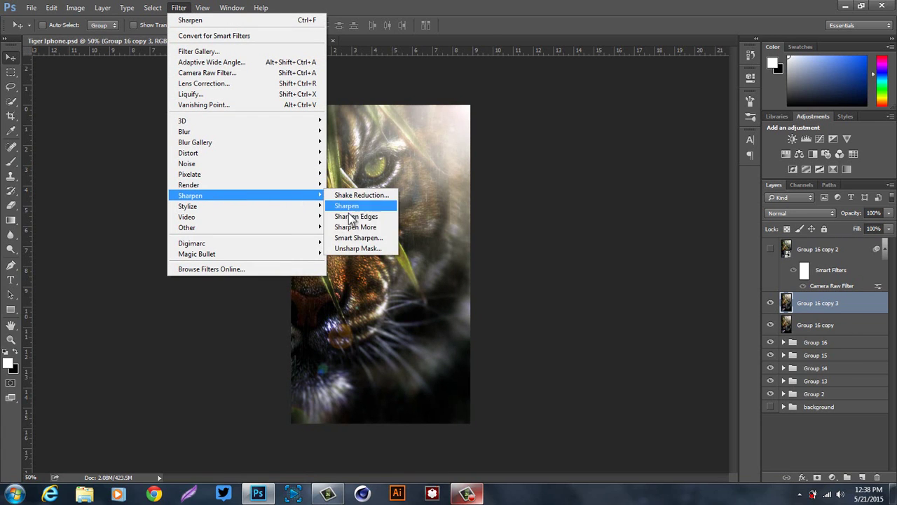
pyautogui.click(354, 227)
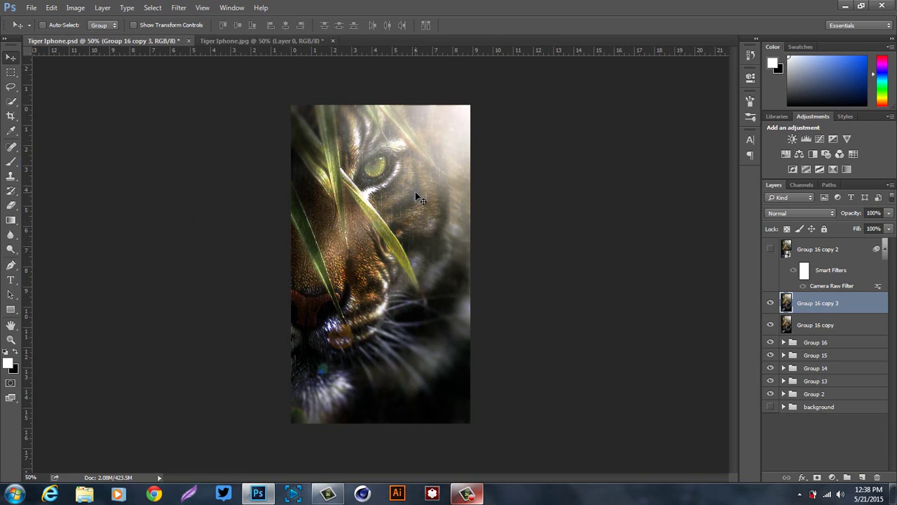
pyautogui.click(51, 8)
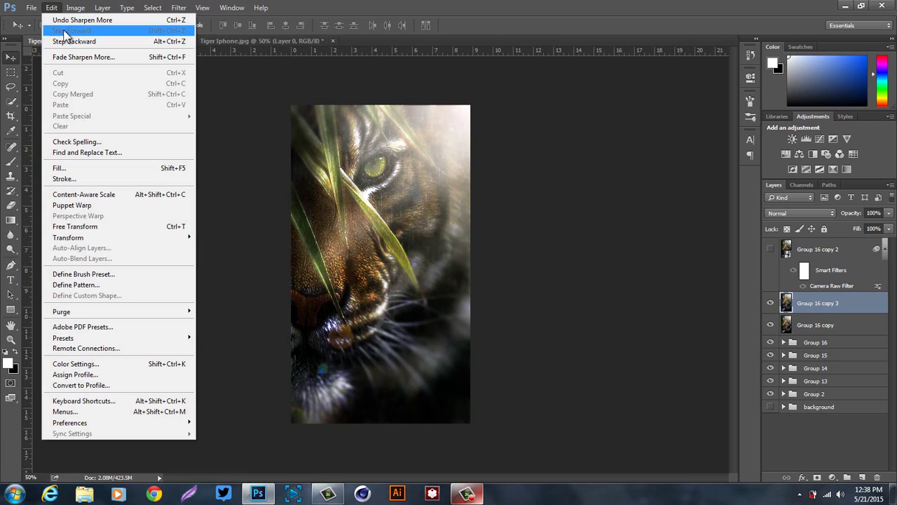
pyautogui.click(70, 40)
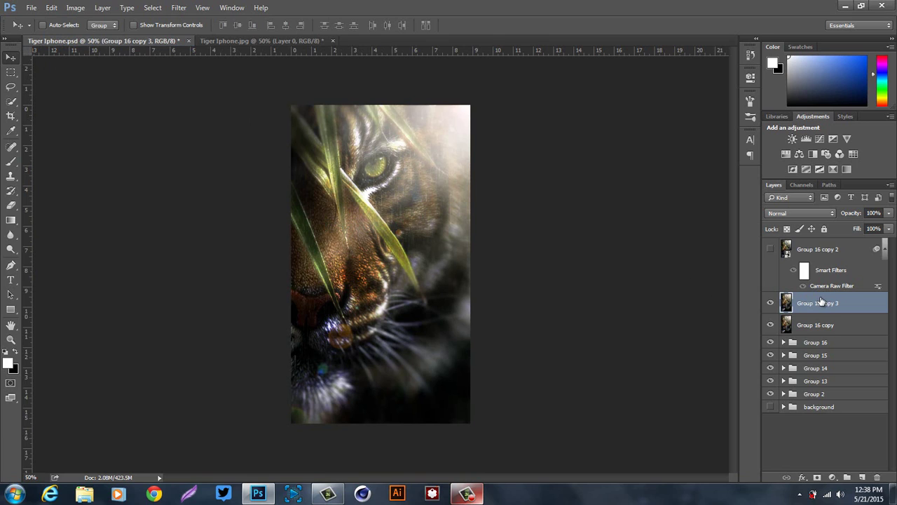
# - Delete the Group 16 copy 3 layer and show the Group 16 copy 2 layer again
pyautogui.press('Delete')
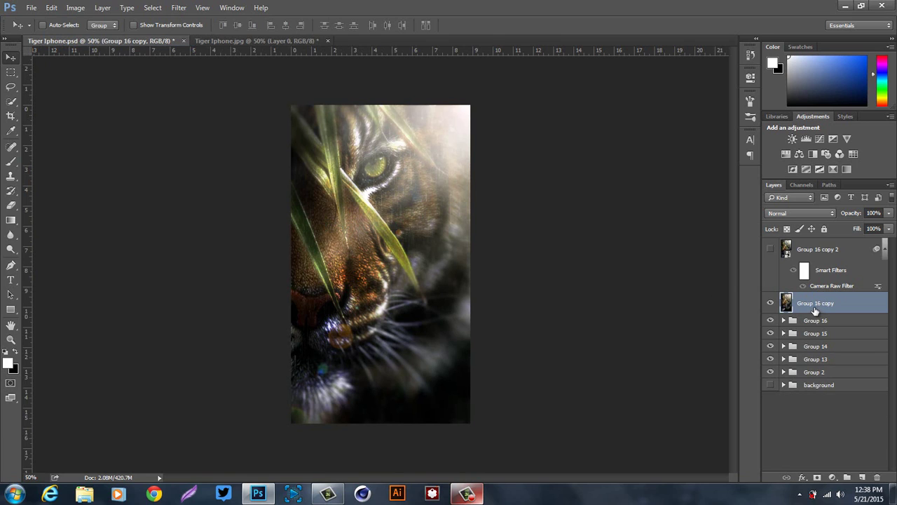
pyautogui.click(770, 250)
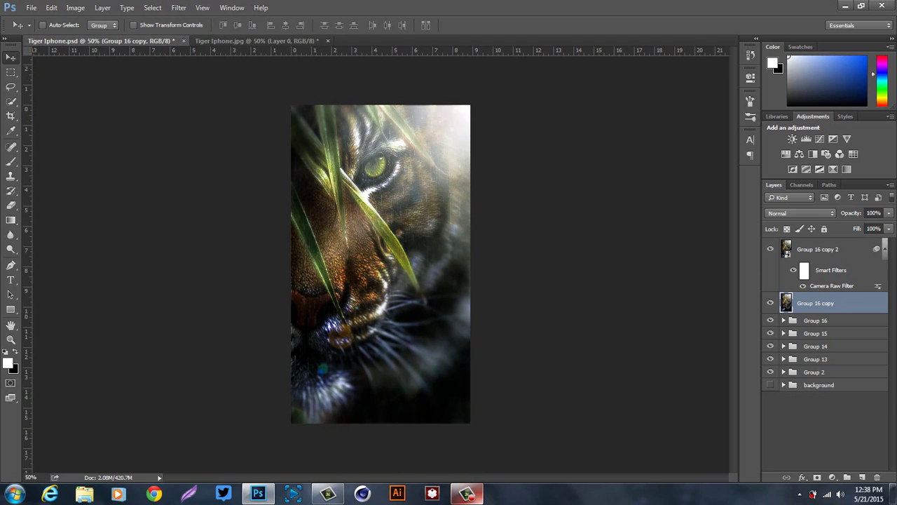
# - Collapse the smart filter list and group the Group 16 copy and Group 16 copy 2 layers together
pyautogui.click(885, 250)
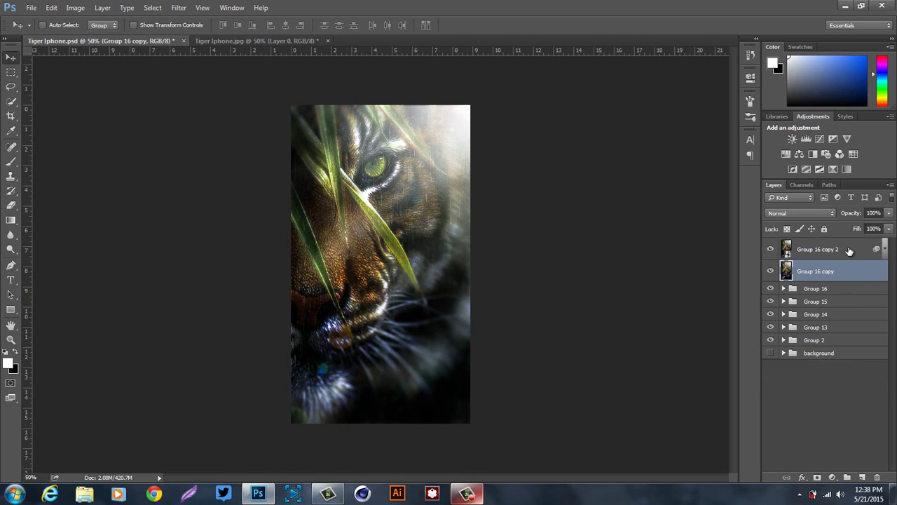
pyautogui.keyDown('shift'); pyautogui.click(850, 251); pyautogui.keyUp('shift')
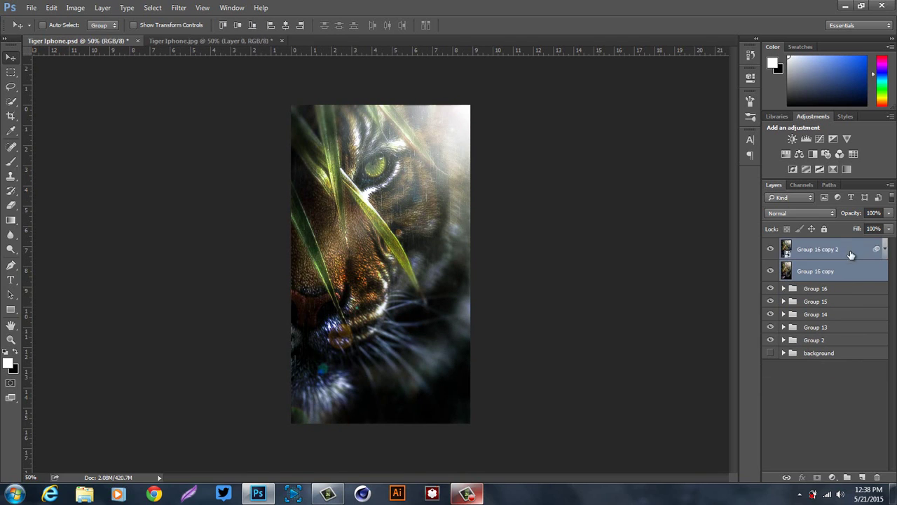
pyautogui.hotkey('ctrl', 'g')
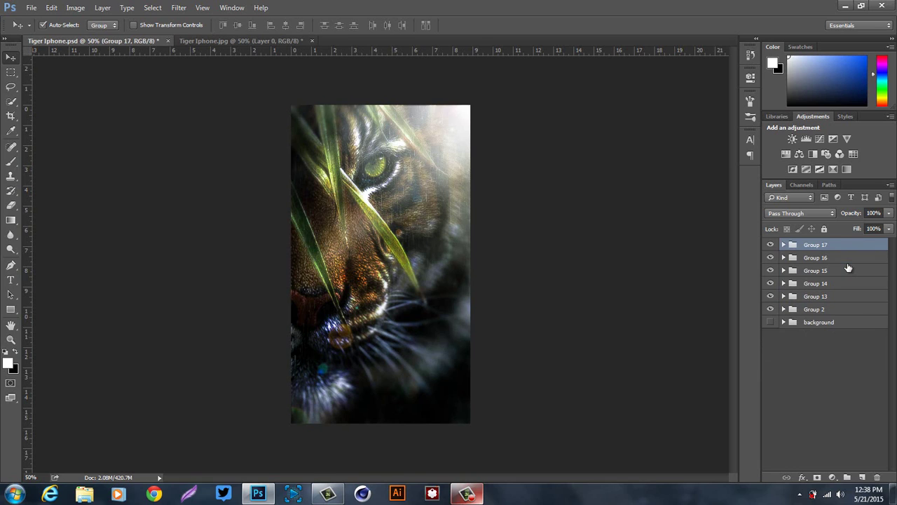
# - Duplicate Group 17 and merge the duplicate into one layer, keeping only a single merged copy
pyautogui.hotkey('ctrl', 'j')
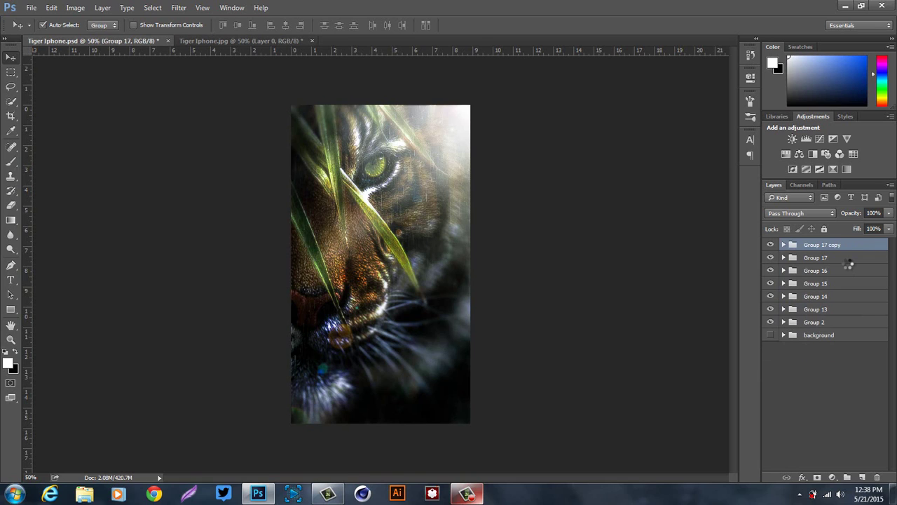
pyautogui.hotkey('ctrl', 'e')
pyautogui.hotkey('ctrl', 'j')
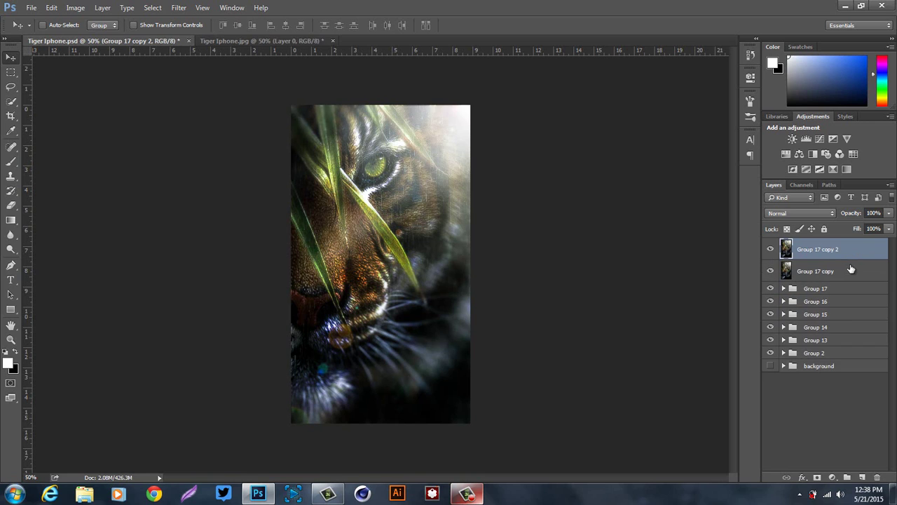
pyautogui.press('Delete')
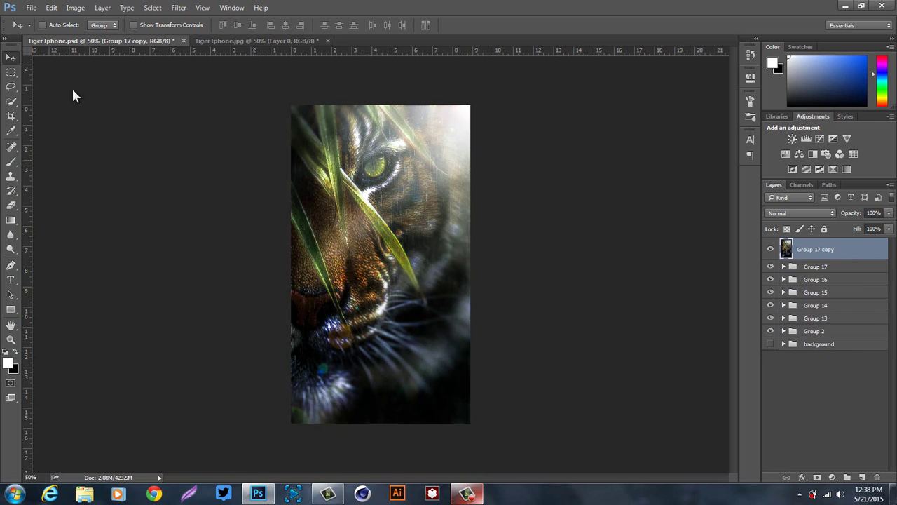
# - Select the whole canvas, cut that area of Group 17 copy to a new layer, and delete the leftover Group 17 copy layer
pyautogui.click(10, 72)
pyautogui.moveTo(261, 83); pyautogui.dragTo(492, 454)
pyautogui.rightClick(391, 174)
pyautogui.click(437, 280)
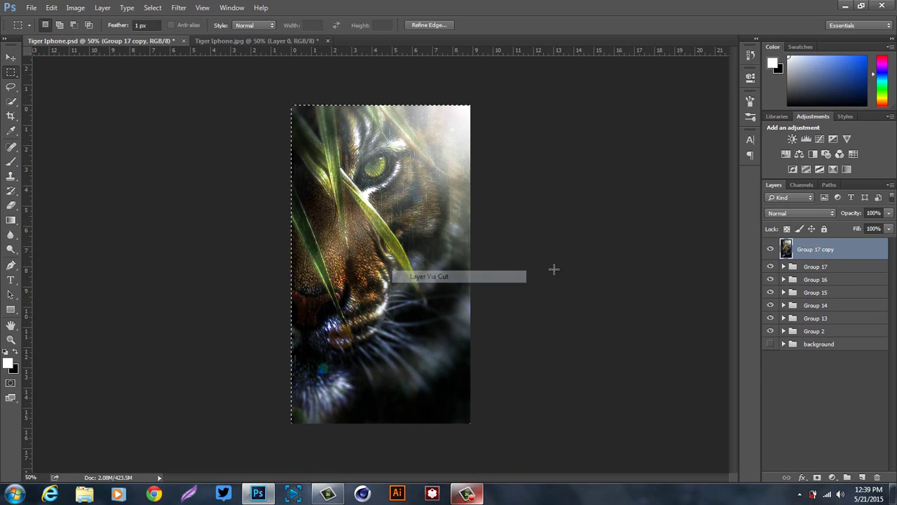
pyautogui.click(814, 279)
pyautogui.press('Delete')
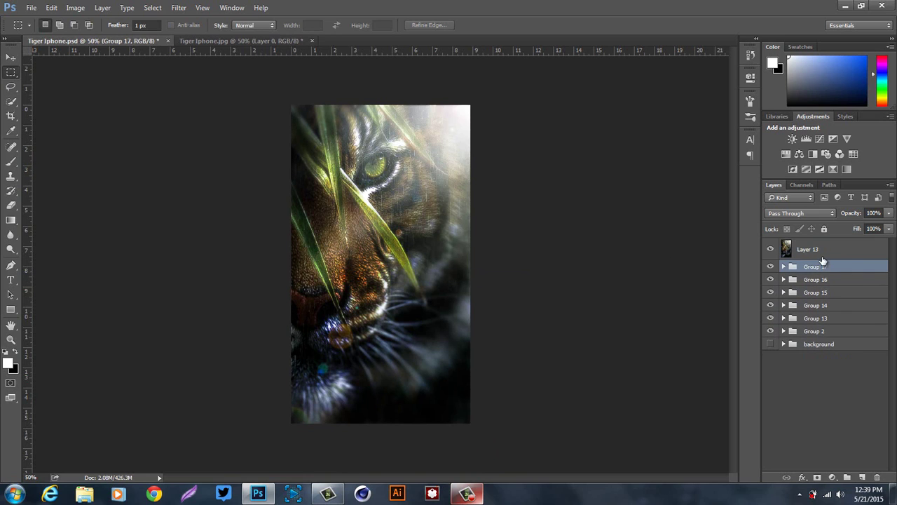
# - Duplicate Layer 13 and add an Inner Glow effect to the copy
pyautogui.click(839, 252)
pyautogui.hotkey('ctrl', 'j')
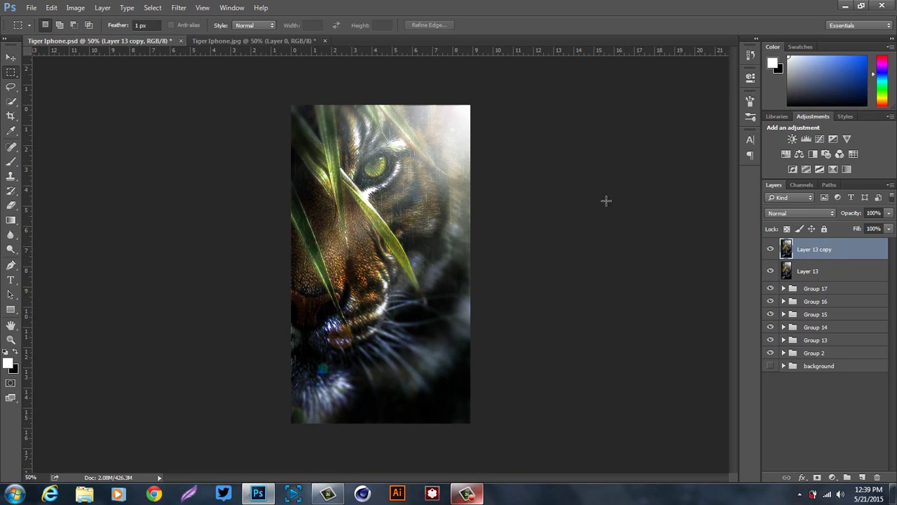
pyautogui.click(9, 60)
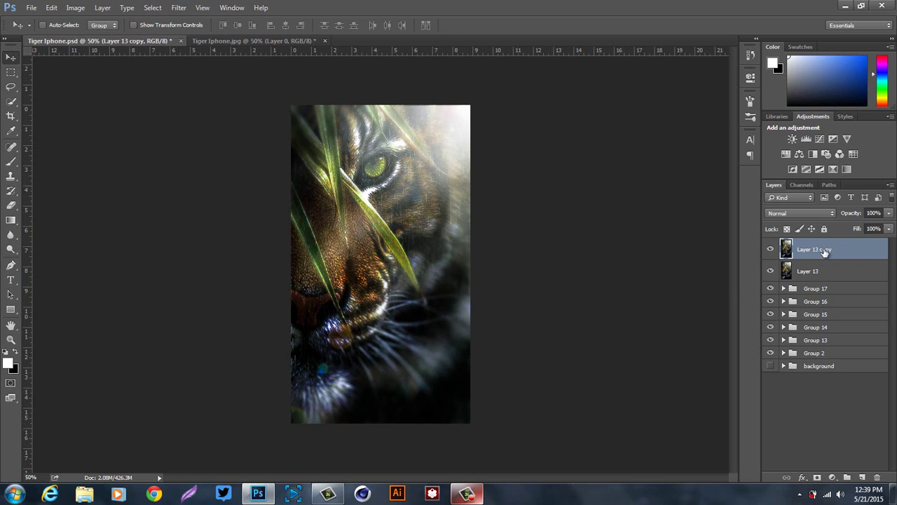
pyautogui.doubleClick(847, 254)
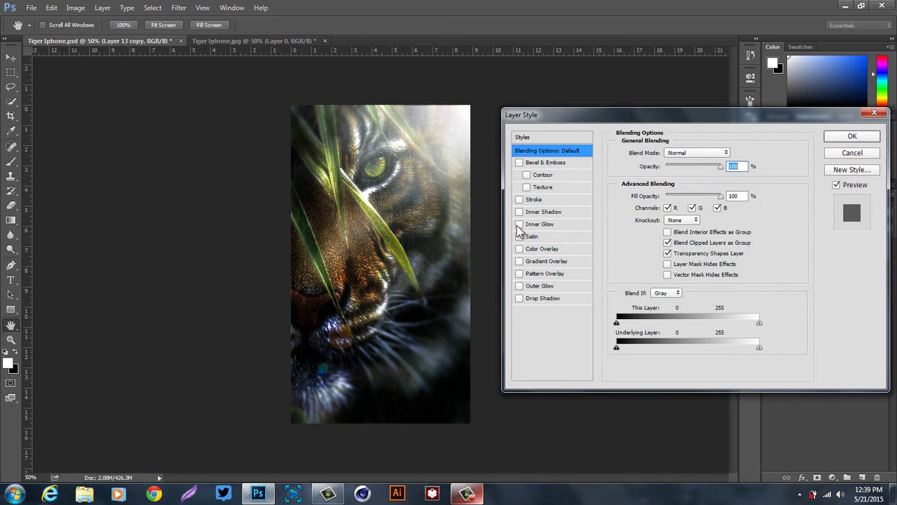
pyautogui.click(541, 224)
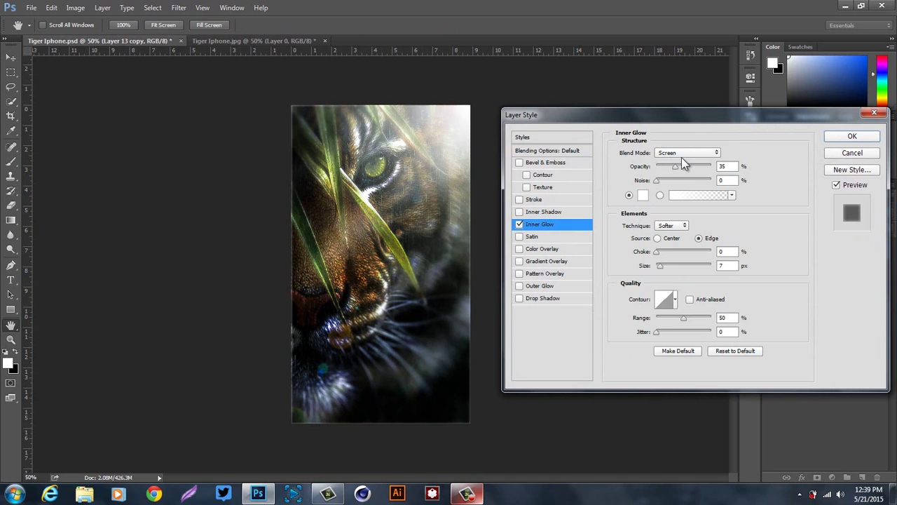
# - Set the inner glow to Overlay blending with a size of 1 px, raise its opacity strongly, and apply the layer style
pyautogui.moveTo(676, 173); pyautogui.dragTo(683, 174)
pyautogui.click(670, 154)
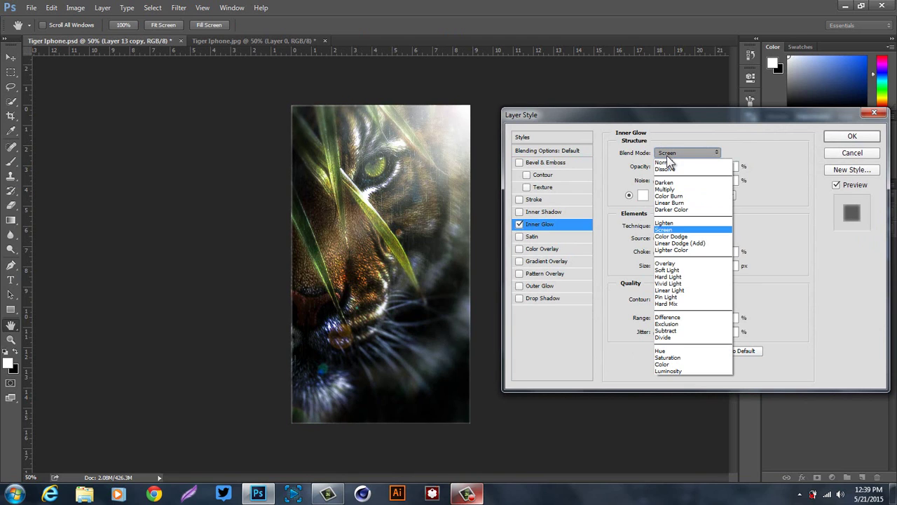
pyautogui.click(668, 264)
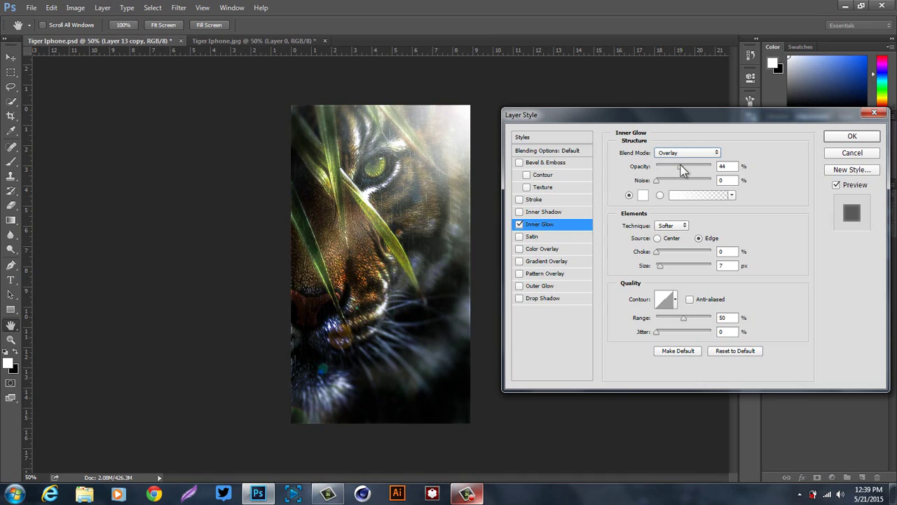
pyautogui.moveTo(680, 166); pyautogui.dragTo(698, 165)
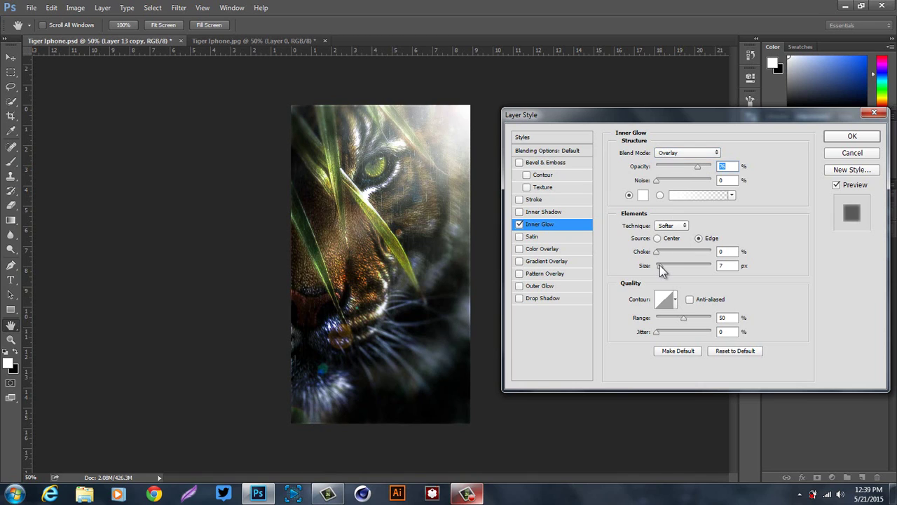
pyautogui.moveTo(659, 265); pyautogui.dragTo(657, 269)
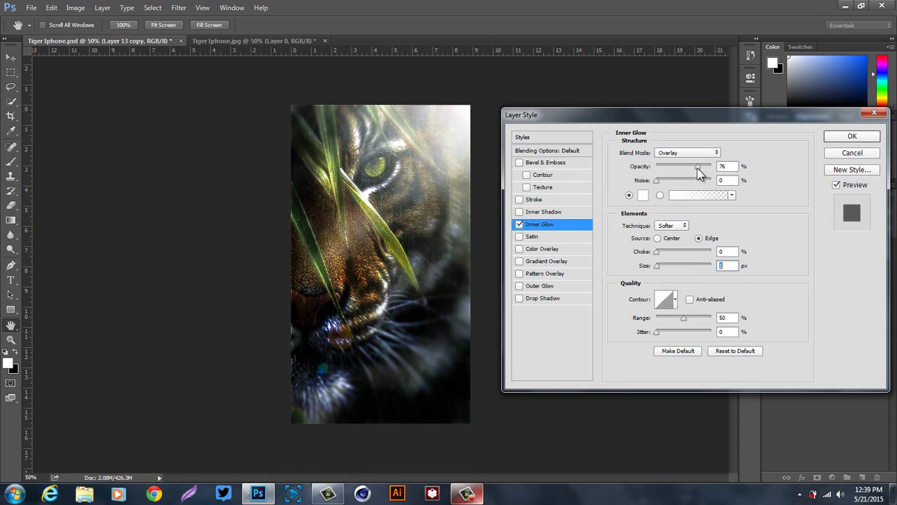
pyautogui.moveTo(685, 166); pyautogui.dragTo(734, 175)
pyautogui.click(868, 136)
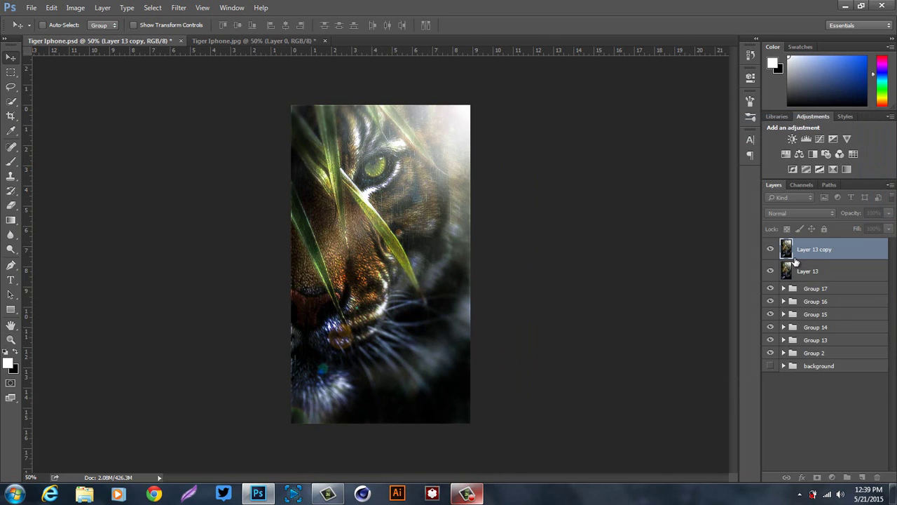
# - Compare the image with and without the Layer 13 copy layer, leaving the layer visible
pyautogui.click(770, 251)
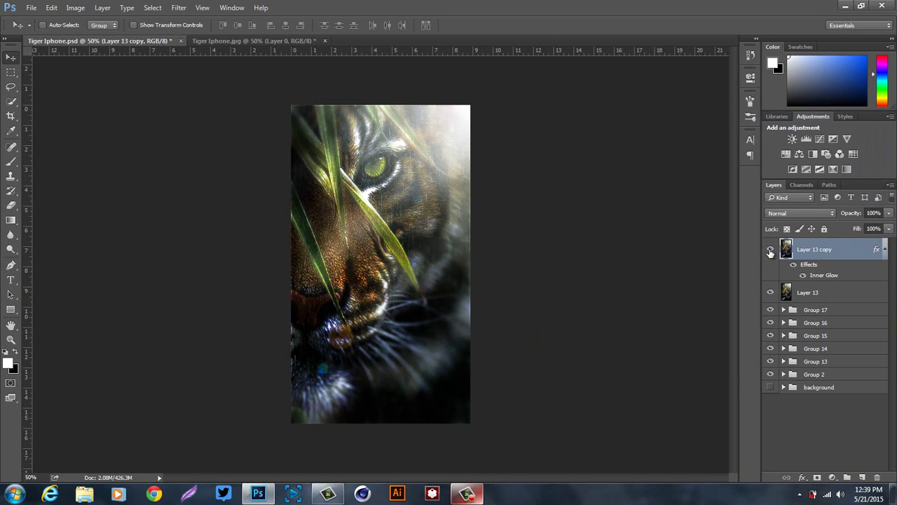
pyautogui.click(771, 252)
pyautogui.click(771, 252)
# - Compare the working PSD with Tiger Iphone.jpg, ending on the PSD document
pyautogui.click(223, 41)
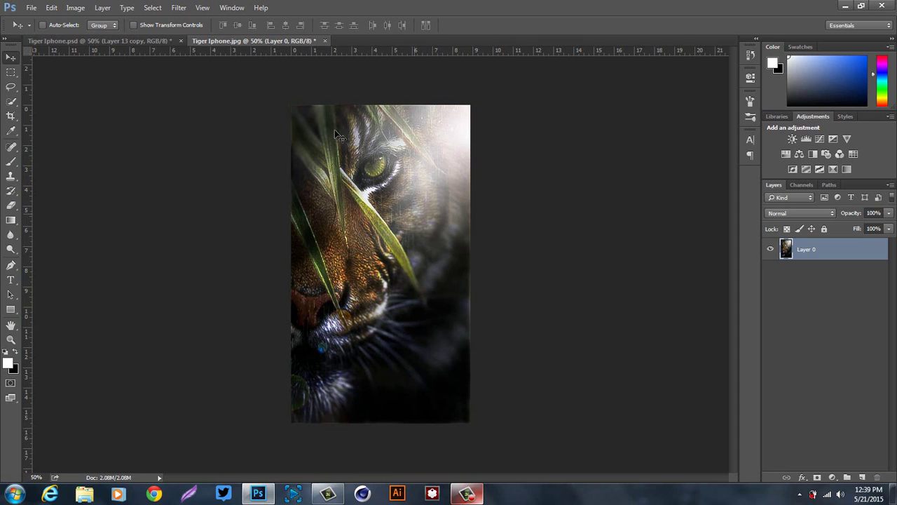
pyautogui.click(133, 40)
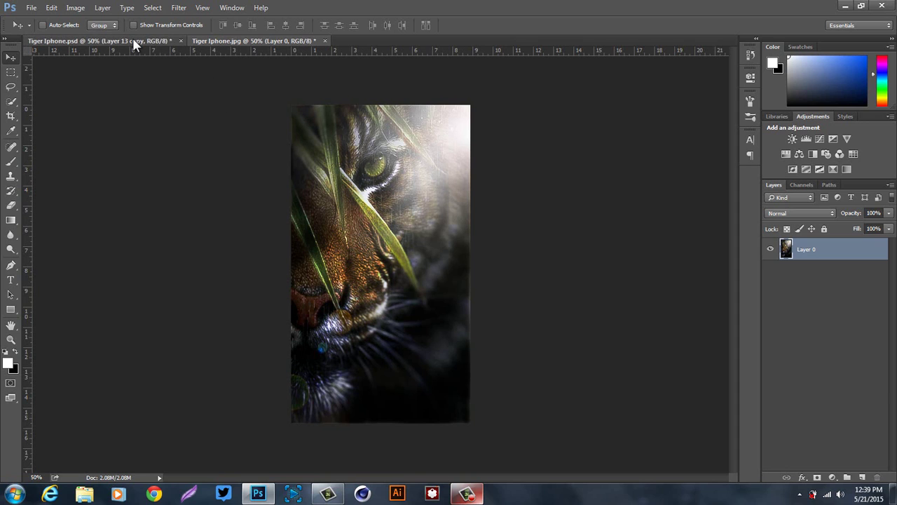
pyautogui.click(210, 40)
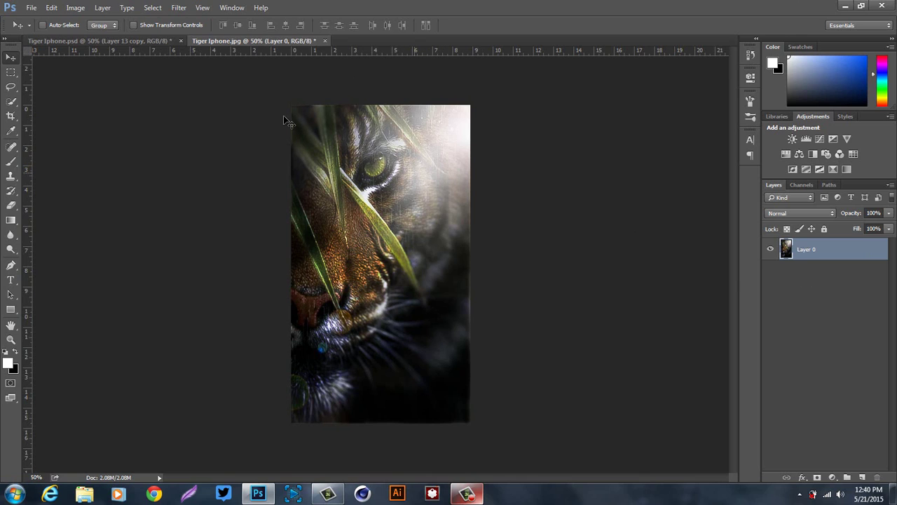
pyautogui.click(150, 42)
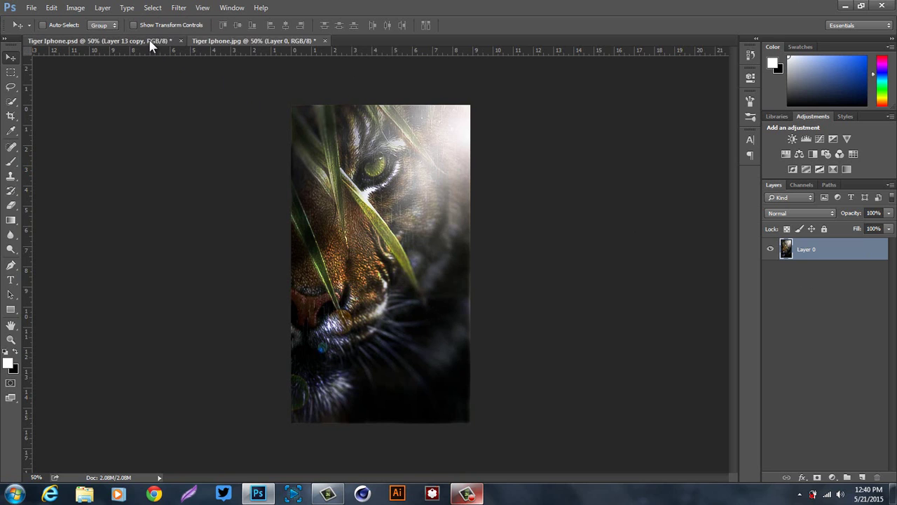
pyautogui.click(230, 42)
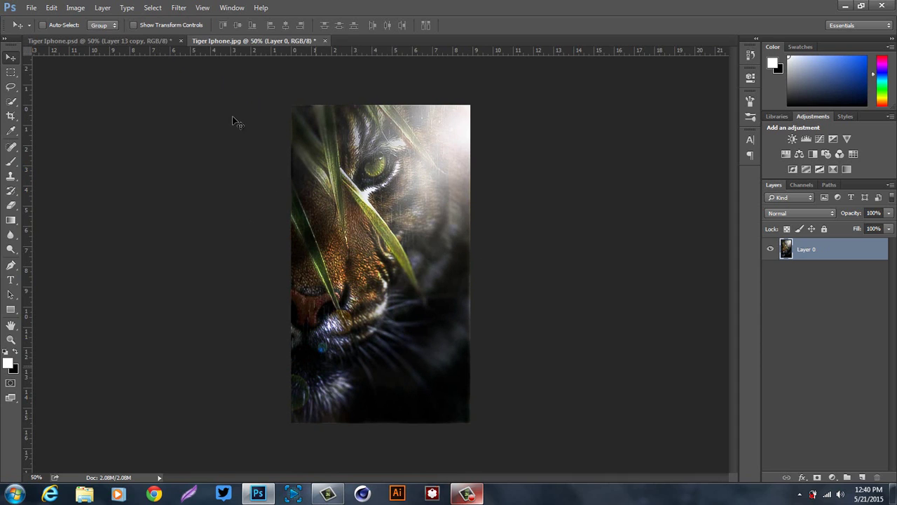
pyautogui.hotkey('ctrl', 'Tab')
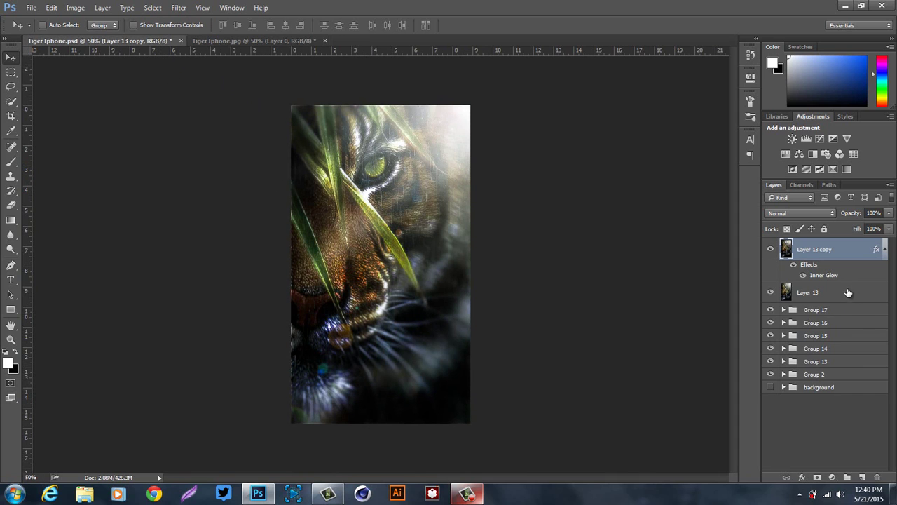
# - Group Layer 13 with its copy, duplicate the group, and flatten the duplicate into a single Group 18 copy layer
pyautogui.keyDown('shift'); pyautogui.click(840, 293); pyautogui.keyUp('shift')
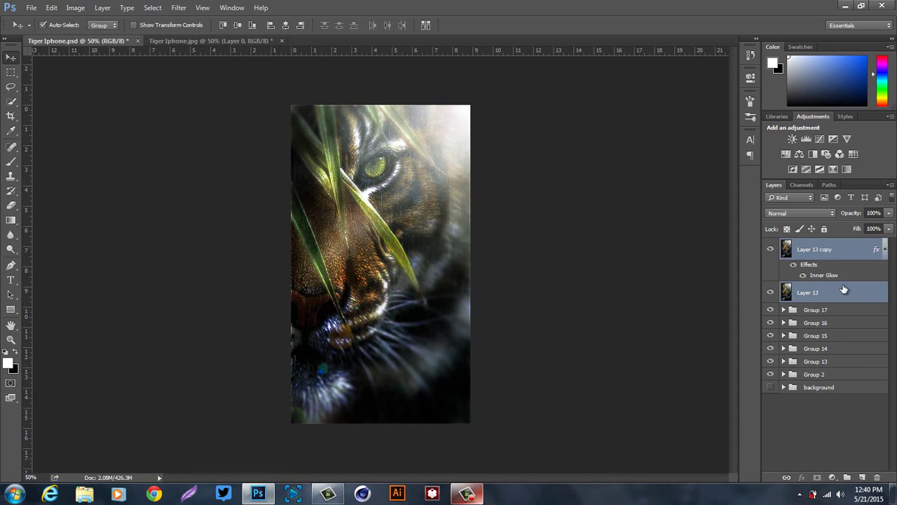
pyautogui.hotkey('ctrl', 'g')
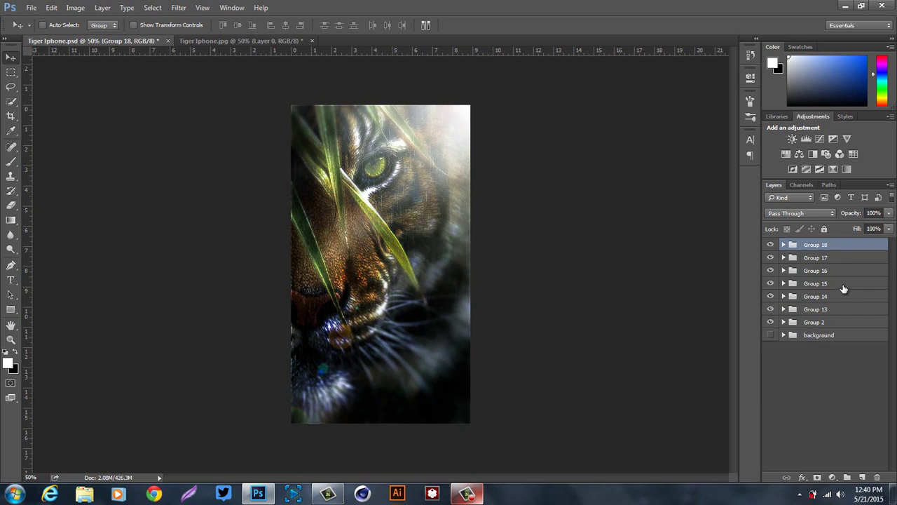
pyautogui.hotkey('ctrl', 'j')
pyautogui.hotkey('ctrl', 'e')
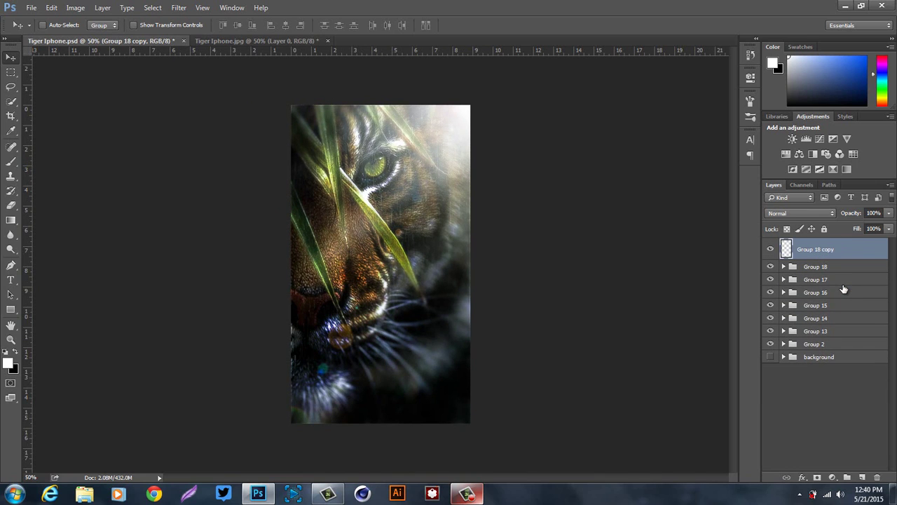
pyautogui.hotkey('ctrl', 'j')
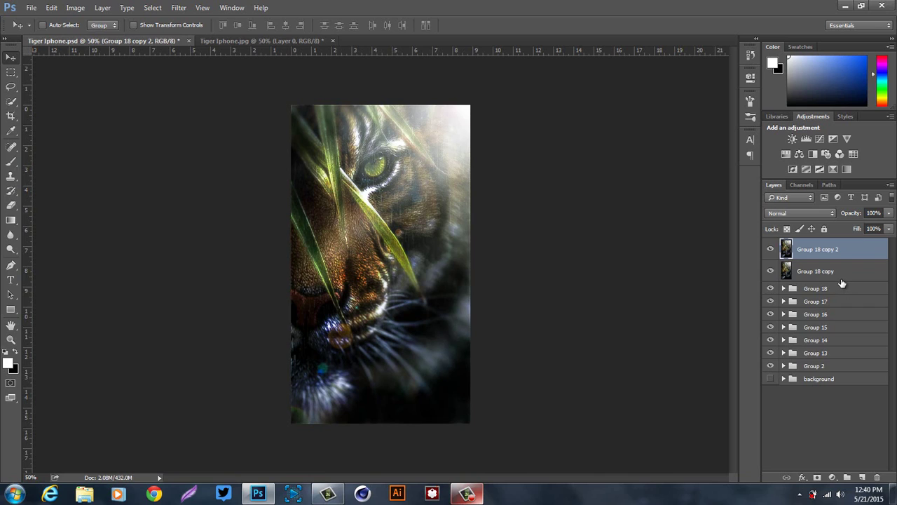
pyautogui.hotkey('ctrl', 'e')
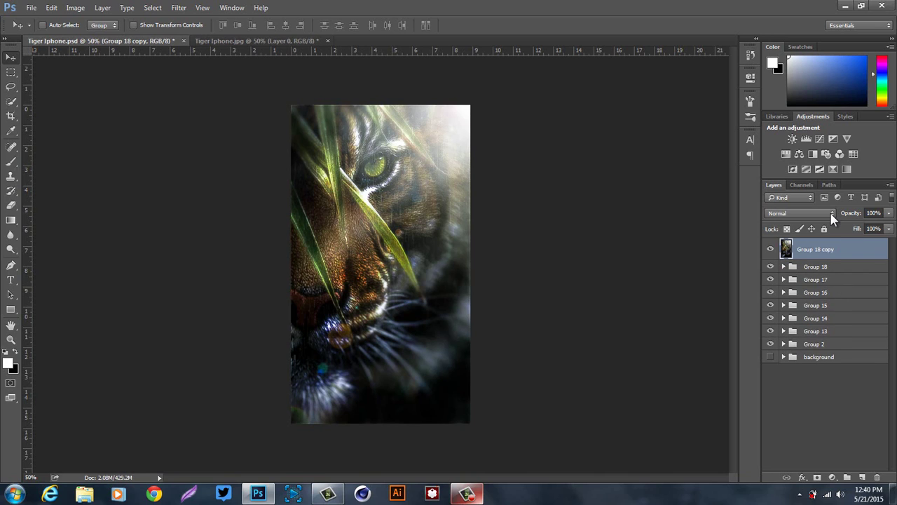
# - Add a Brightness/Contrast adjustment layer above Group 18 copy and lower its brightness to darken the image
pyautogui.click(793, 140)
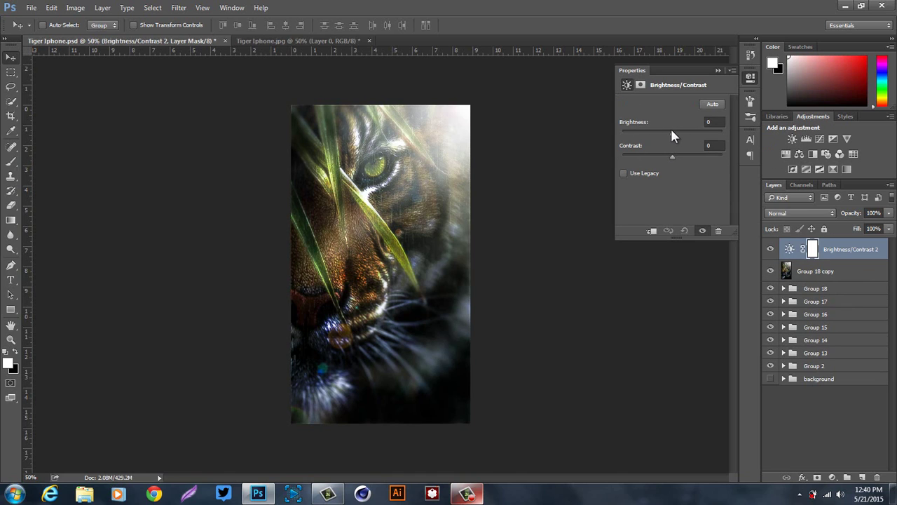
pyautogui.moveTo(671, 133); pyautogui.dragTo(648, 131)
pyautogui.click(718, 70)
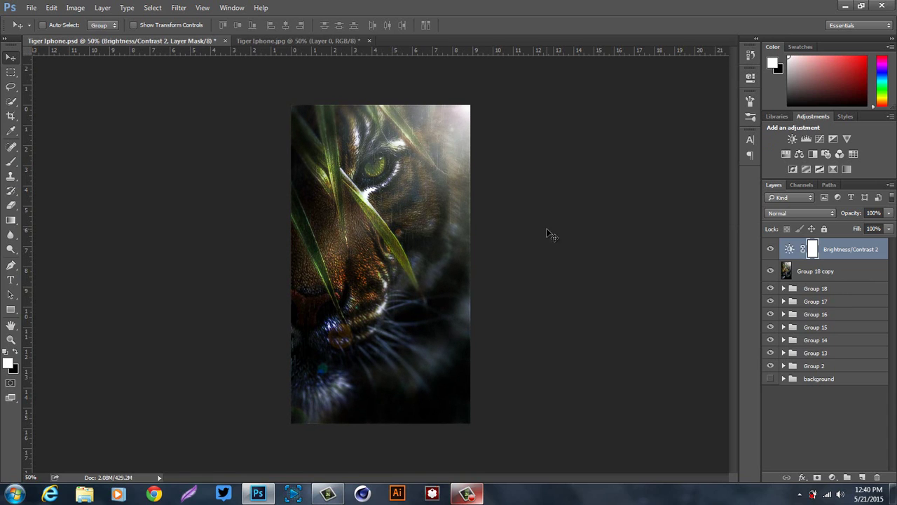
# - Choose the Eraser tool and set its brush size to 374 px
pyautogui.click(10, 204)
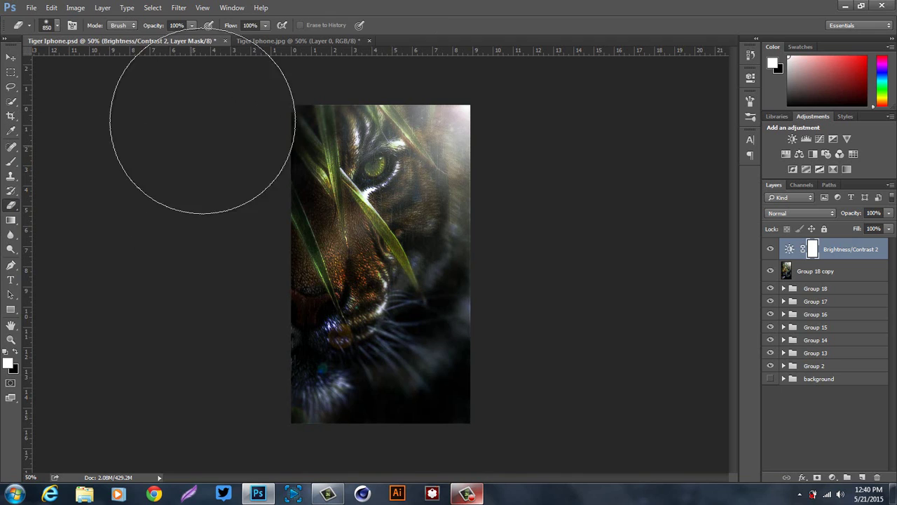
pyautogui.click(56, 25)
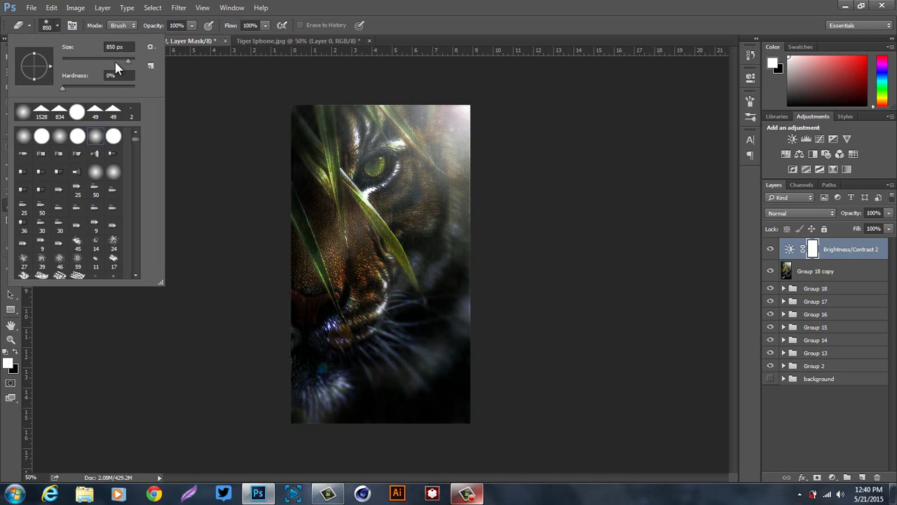
pyautogui.moveTo(118, 61); pyautogui.dragTo(122, 61)
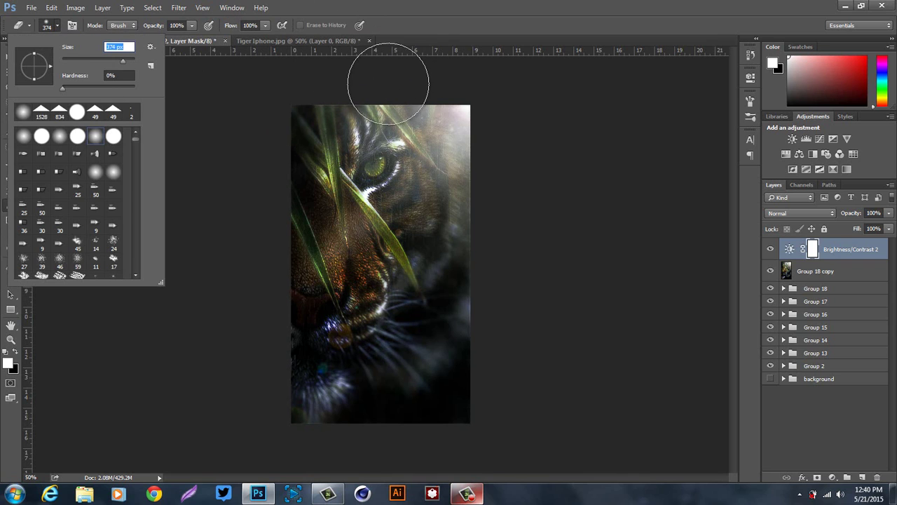
pyautogui.moveTo(379, 83); pyautogui.dragTo(326, 126)
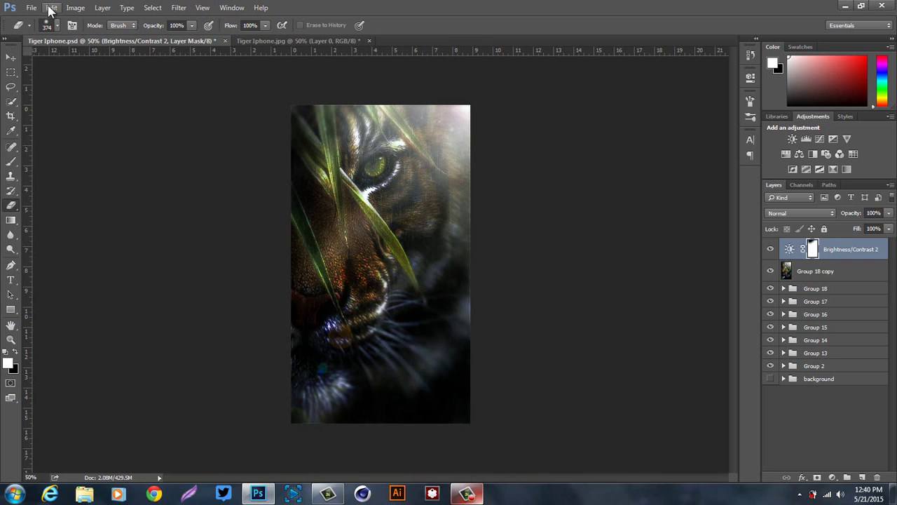
pyautogui.click(53, 8)
pyautogui.click(61, 41)
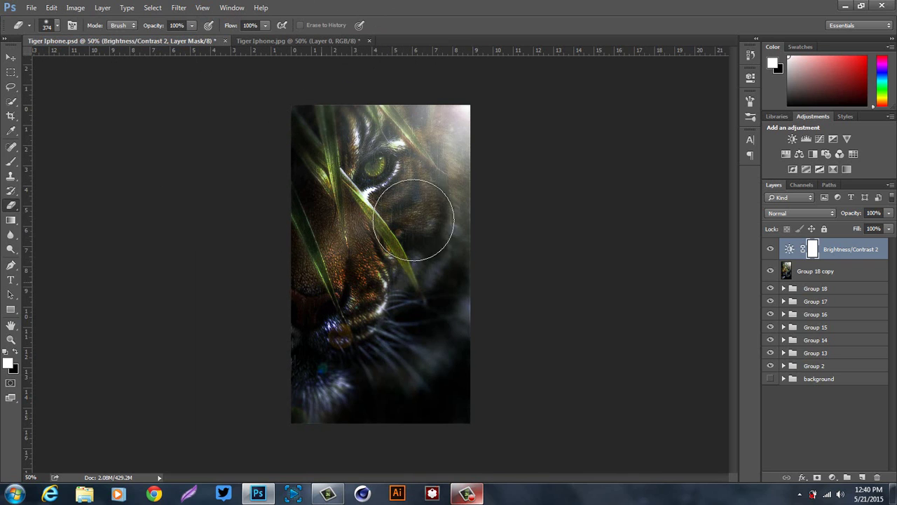
# - Erase the darkening from the Brightness/Contrast 2 mask diagonally, from the image's upper-right light across the tiger's face to the lower-left edge
pyautogui.click(477, 114)
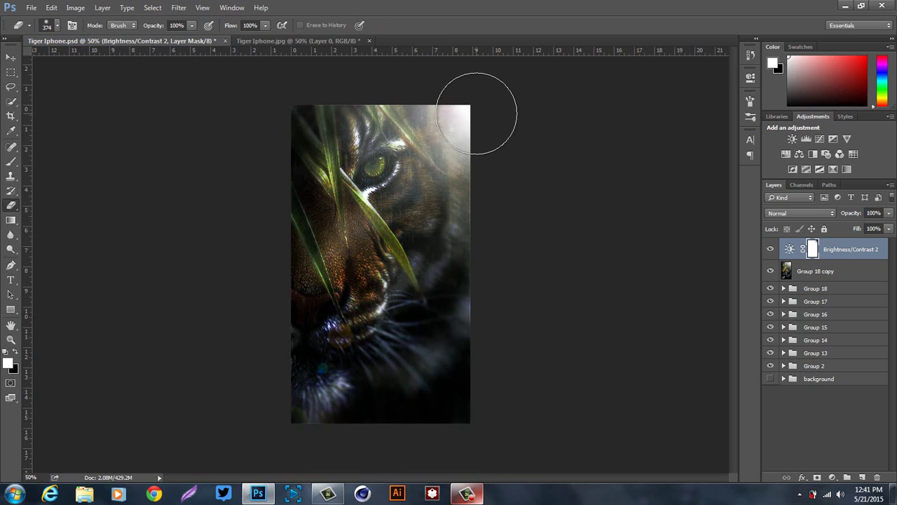
pyautogui.keyDown('shift'); pyautogui.click(278, 356); pyautogui.keyUp('shift')
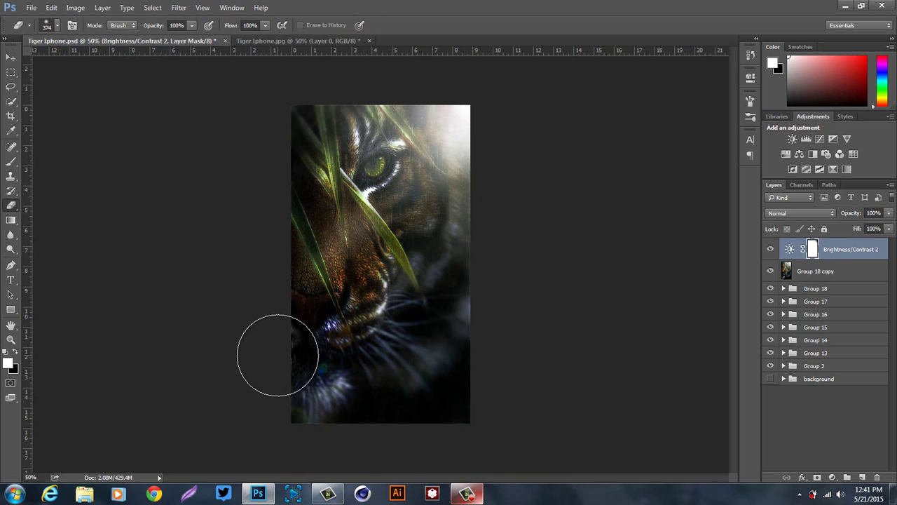
pyautogui.keyDown('shift'); pyautogui.click(270, 280); pyautogui.keyUp('shift')
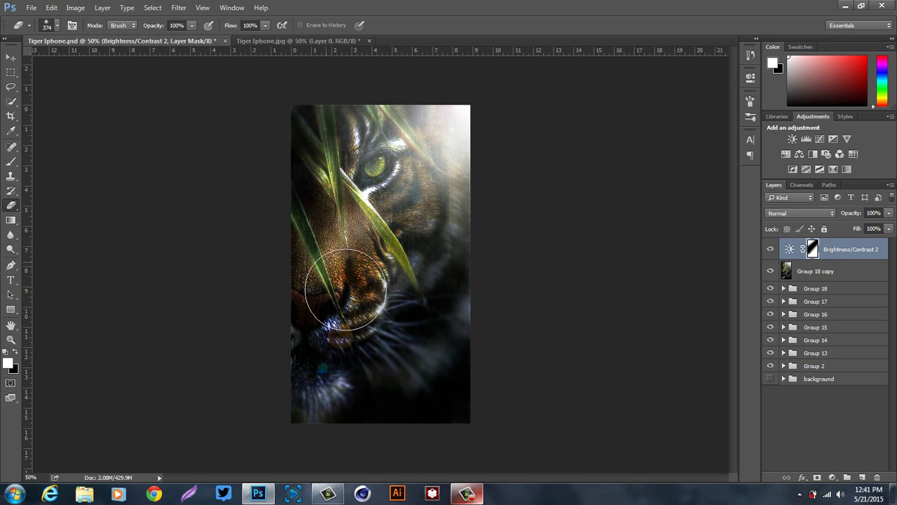
pyautogui.click(10, 58)
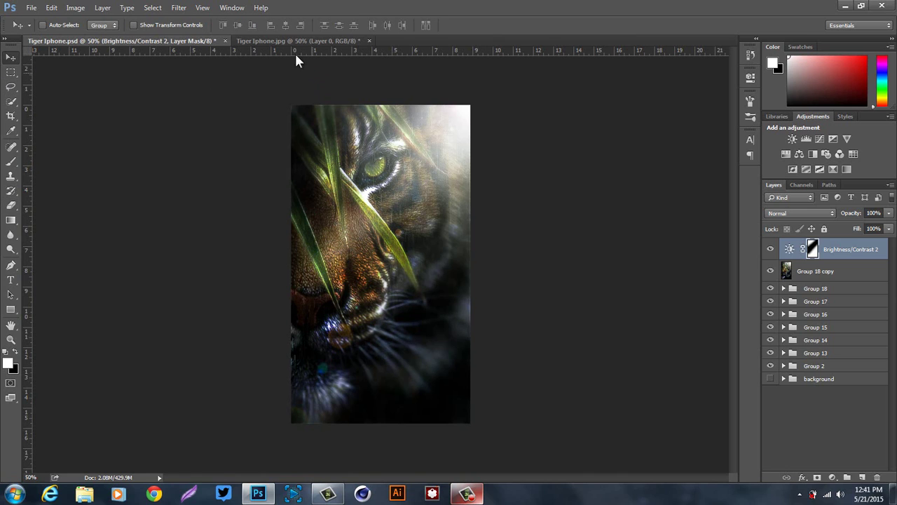
# - Compare the relit PSD with the Tiger Iphone.jpg reference, ending on the JPG document
pyautogui.click(276, 40)
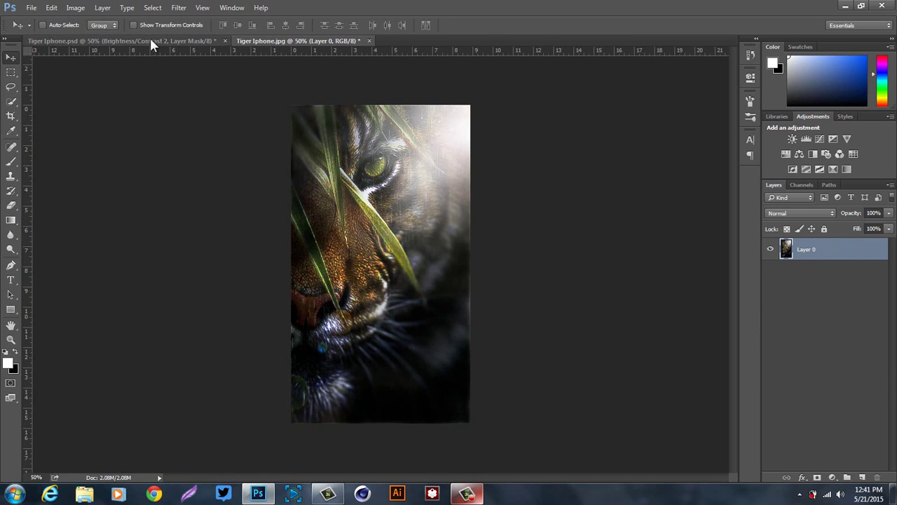
pyautogui.click(156, 42)
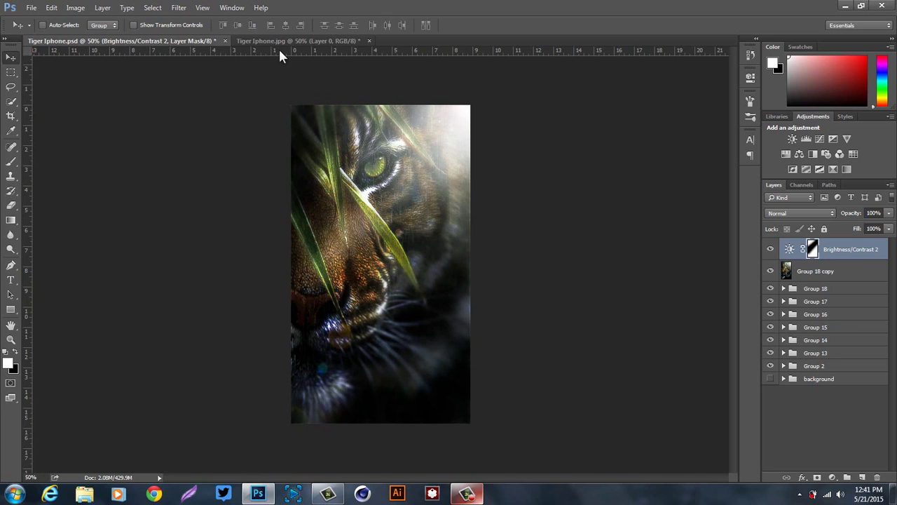
pyautogui.click(295, 41)
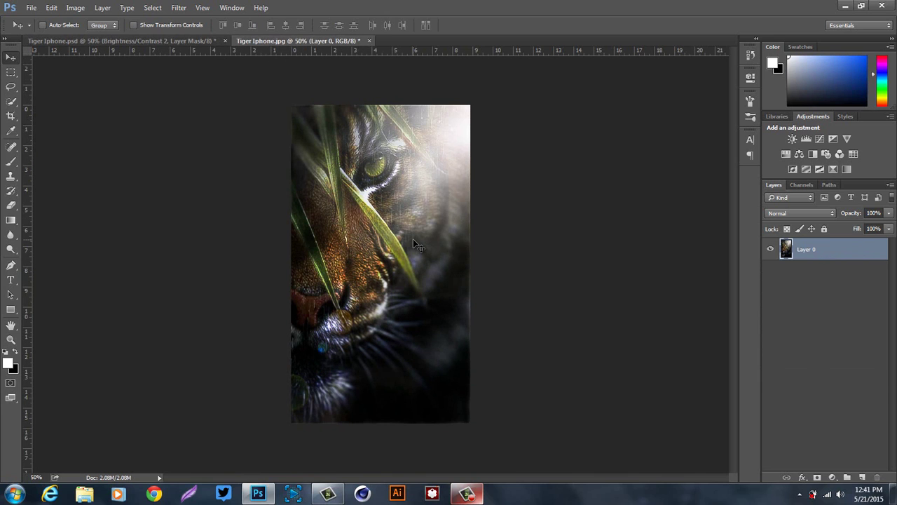
# - In Tiger Iphone.psd, group all layers from Brightness/Contrast 2 down to Group 2, and merge a duplicate of that group into one layer
pyautogui.click(130, 42)
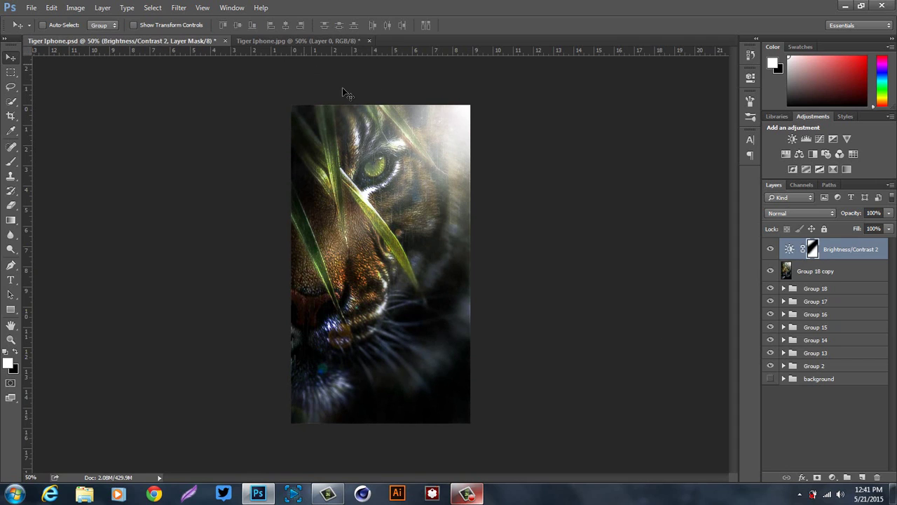
pyautogui.click(178, 7)
pyautogui.click(174, 7)
pyautogui.keyDown('shift'); pyautogui.click(811, 366); pyautogui.keyUp('shift')
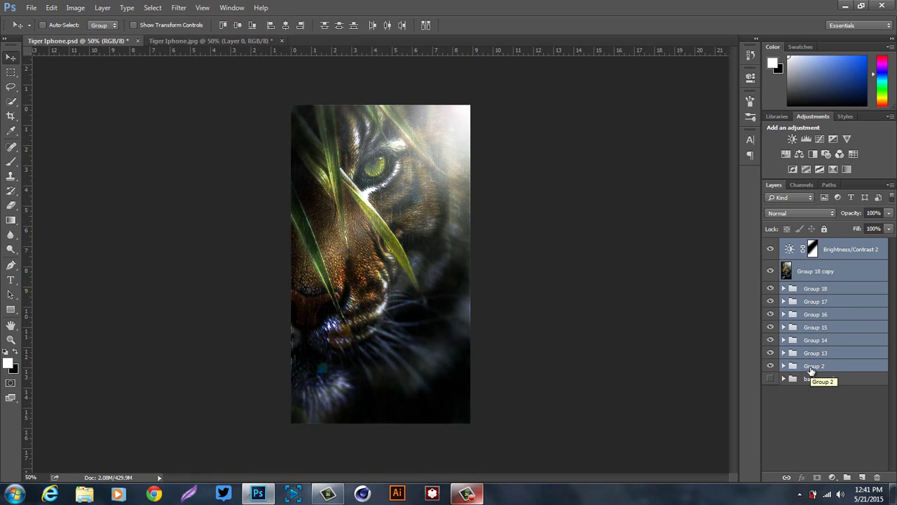
pyautogui.hotkey('ctrl', 'g')
pyautogui.hotkey('ctrl', 'j')
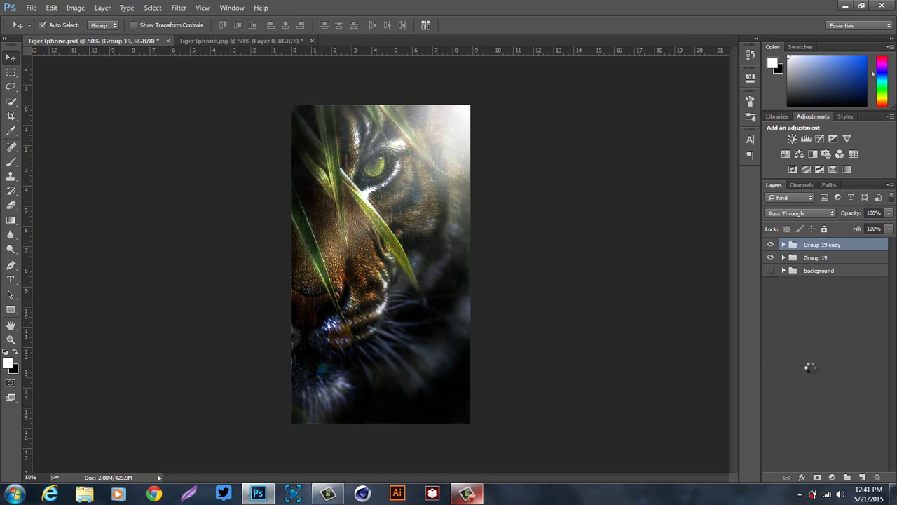
pyautogui.hotkey('ctrl', 'e')
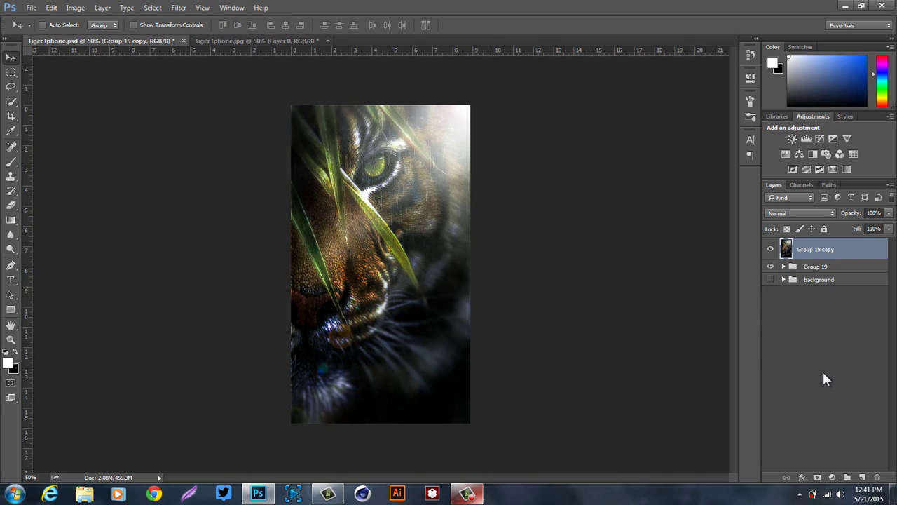
# - Duplicate the merged Group 19 copy layer three times and hide everything except Group 19 copy
pyautogui.hotkey('ctrl', 'j')
pyautogui.hotkey('ctrl', 'j')
pyautogui.hotkey('ctrl', 'j')
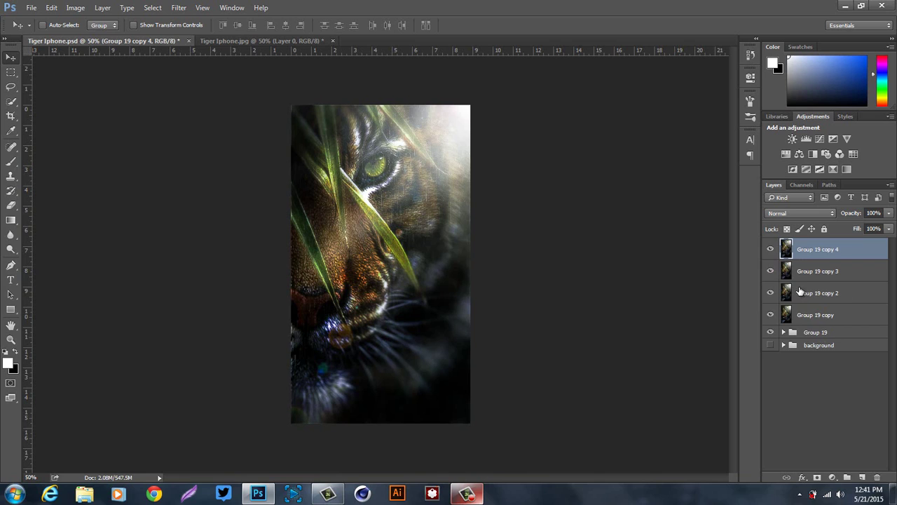
pyautogui.moveTo(773, 258); pyautogui.dragTo(772, 315)
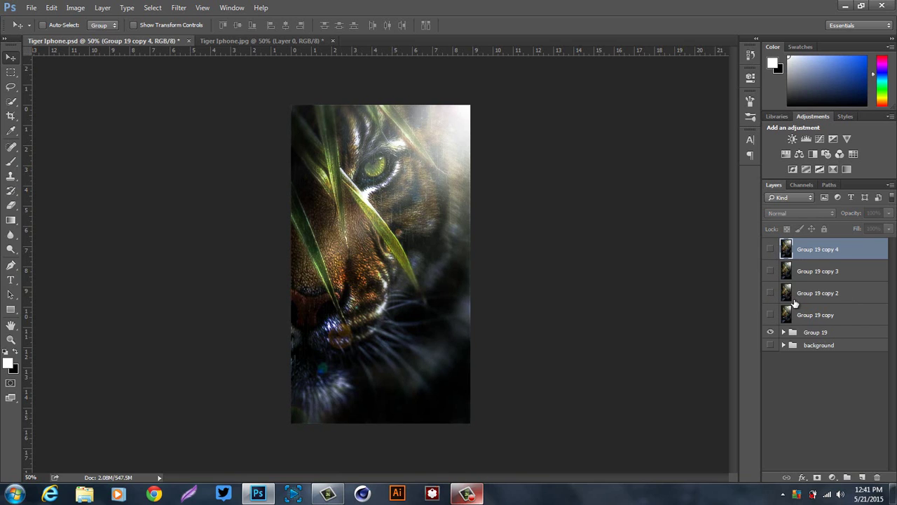
pyautogui.click(771, 315)
pyautogui.click(772, 332)
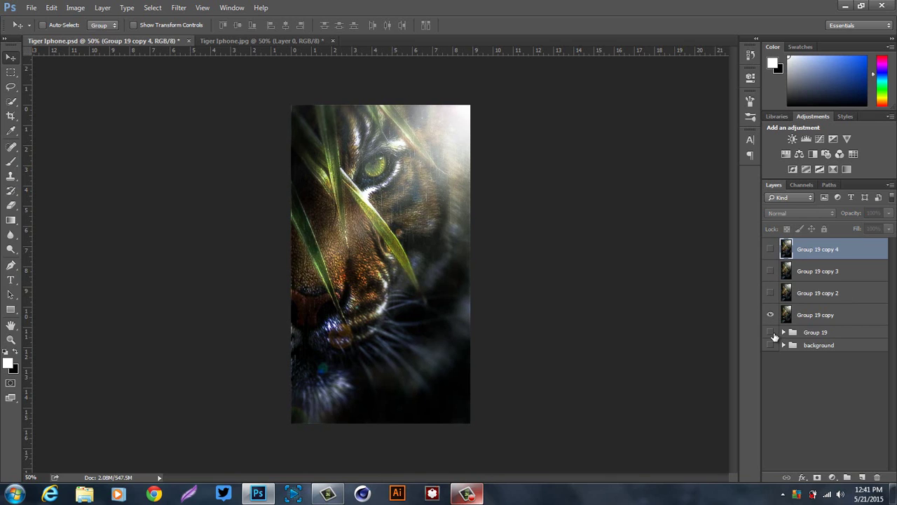
pyautogui.click(771, 296)
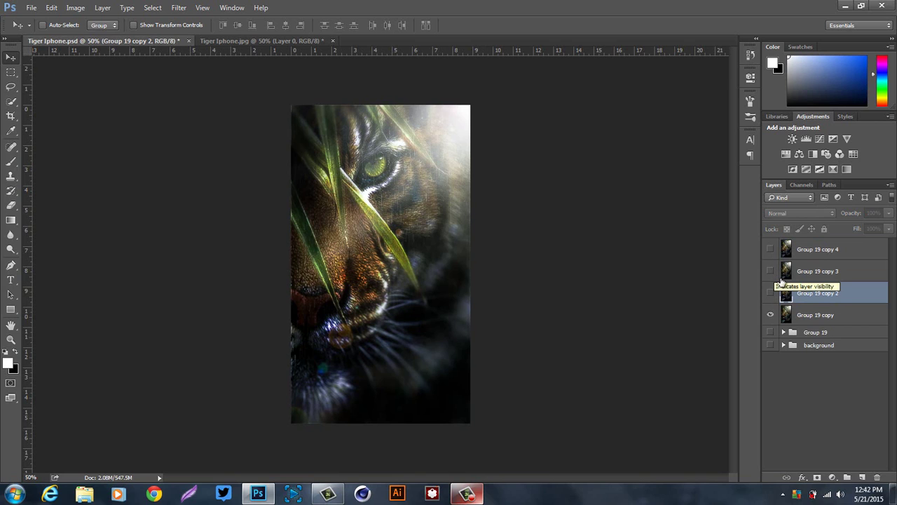
pyautogui.click(772, 294)
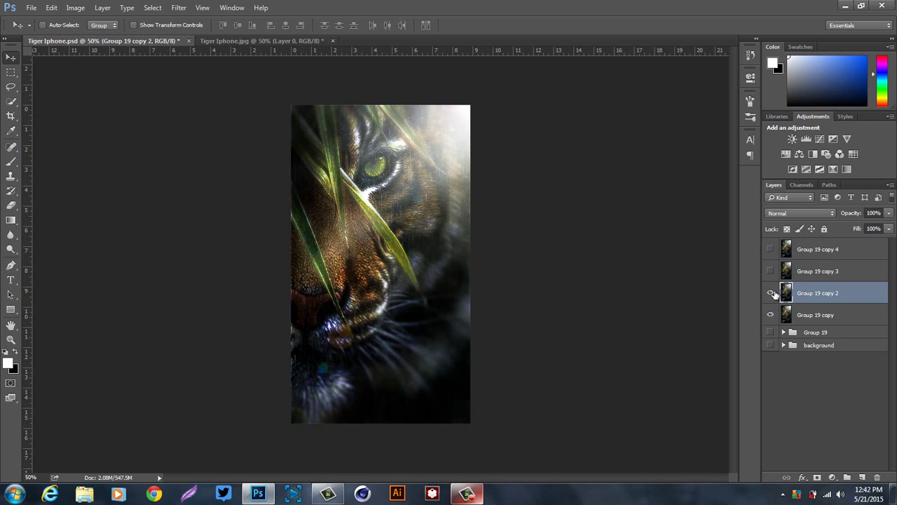
pyautogui.click(790, 214)
pyautogui.click(864, 299)
# - Show the Group 19 copy 4 layer and set its blend mode to Overlay
pyautogui.click(771, 249)
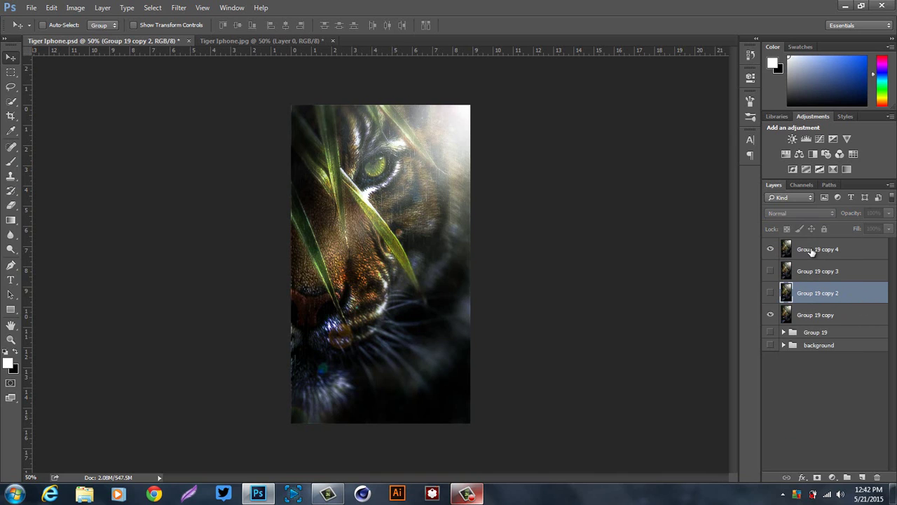
pyautogui.click(813, 253)
pyautogui.click(784, 214)
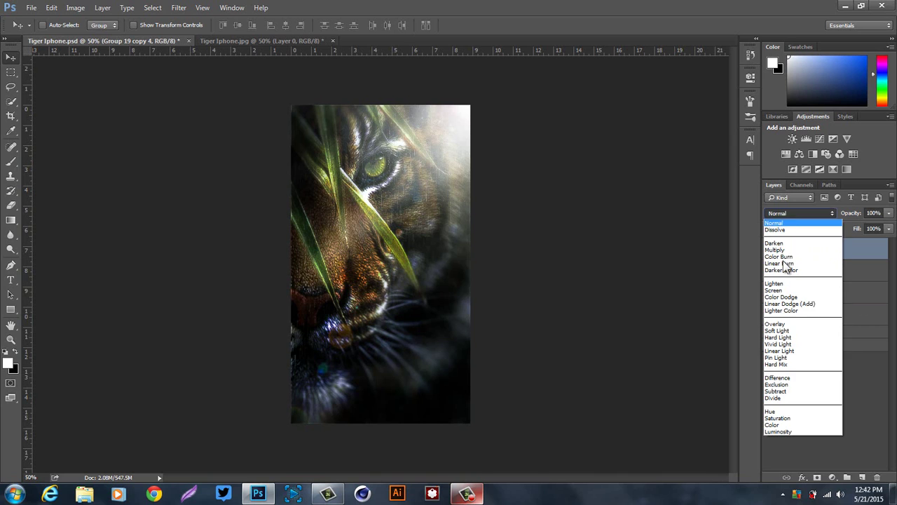
pyautogui.click(782, 328)
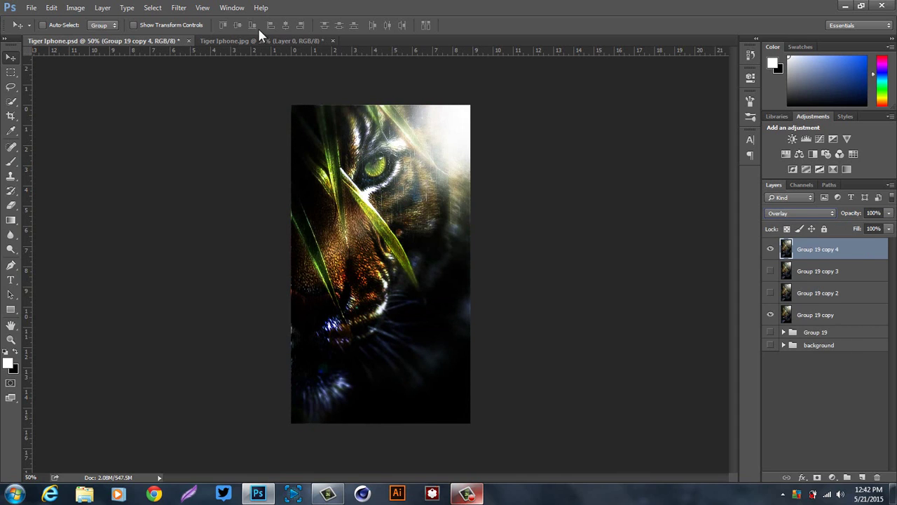
# - Apply a High Pass filter with a radius of 1000 pixels to Group 19 copy 4
pyautogui.click(178, 7)
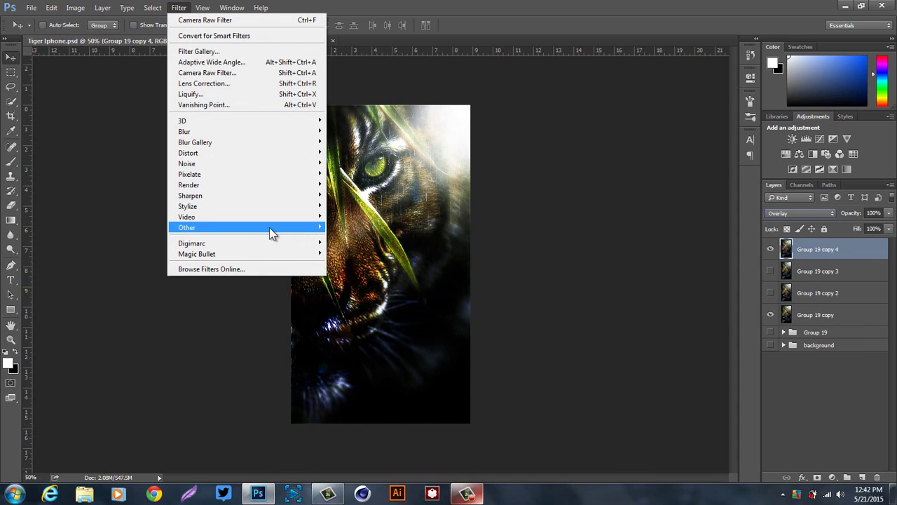
pyautogui.moveTo(269, 227)
pyautogui.click(345, 238)
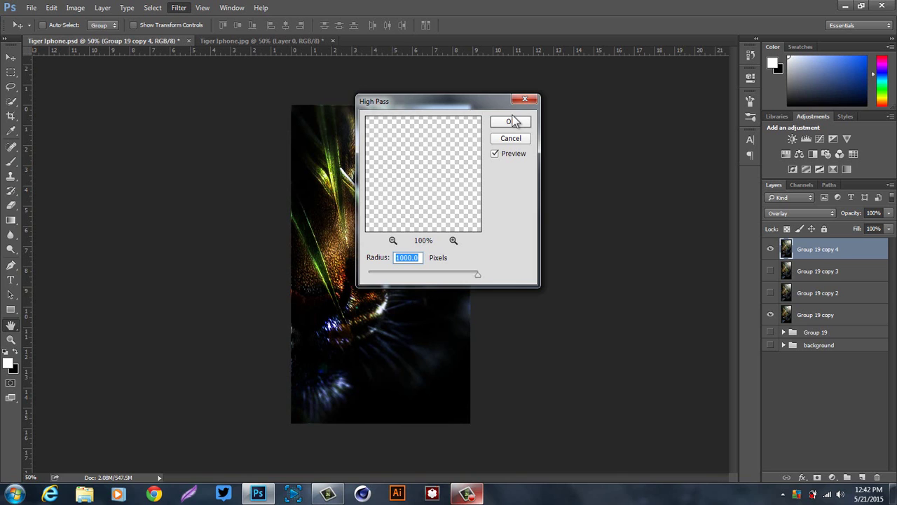
pyautogui.click(521, 140)
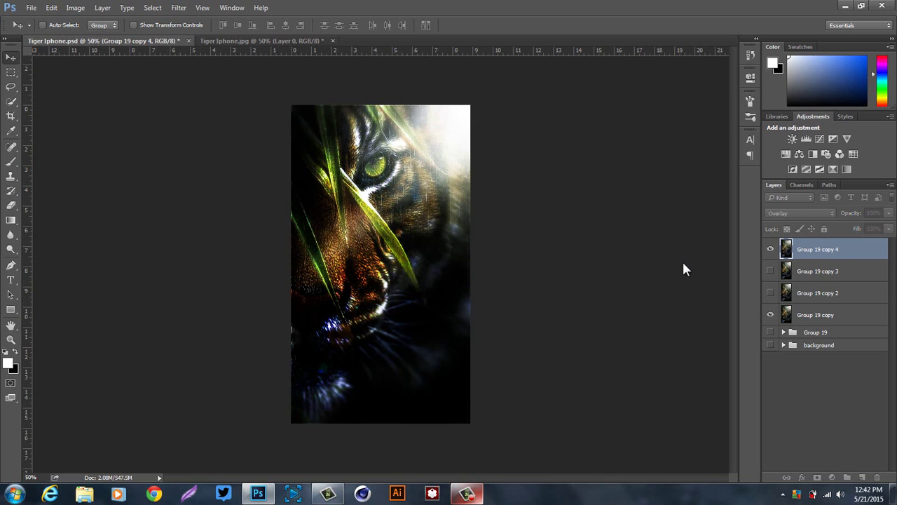
pyautogui.hotkey('ctrl', 'f')
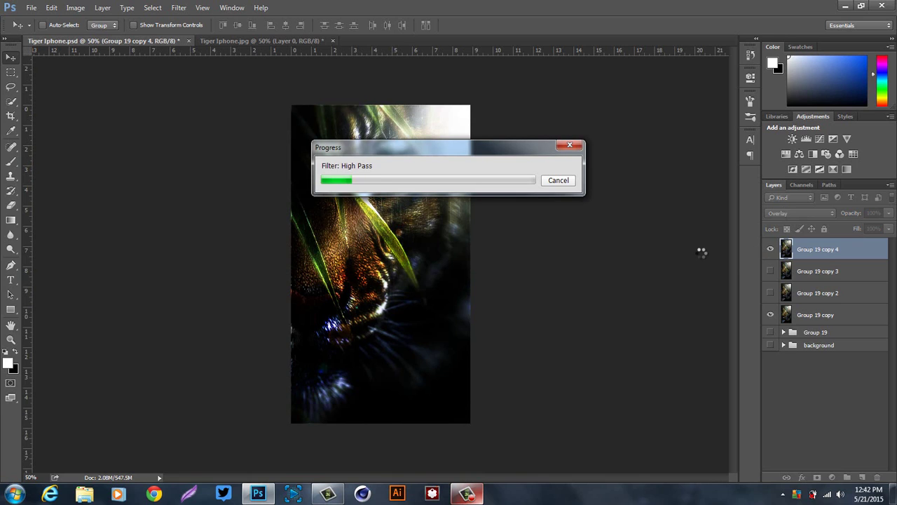
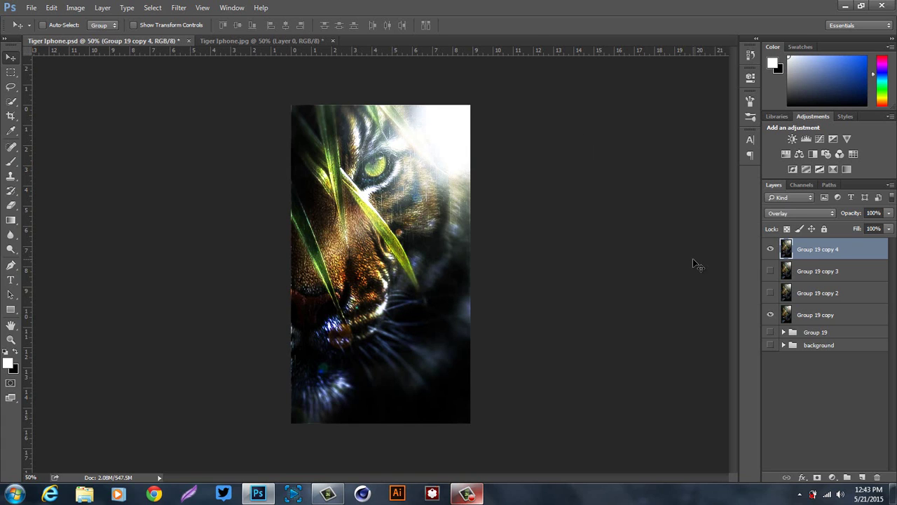
# - Show Group 19 copy 3 in place of Group 19 copy 4 and set its blend mode to Soft Light
pyautogui.click(771, 250)
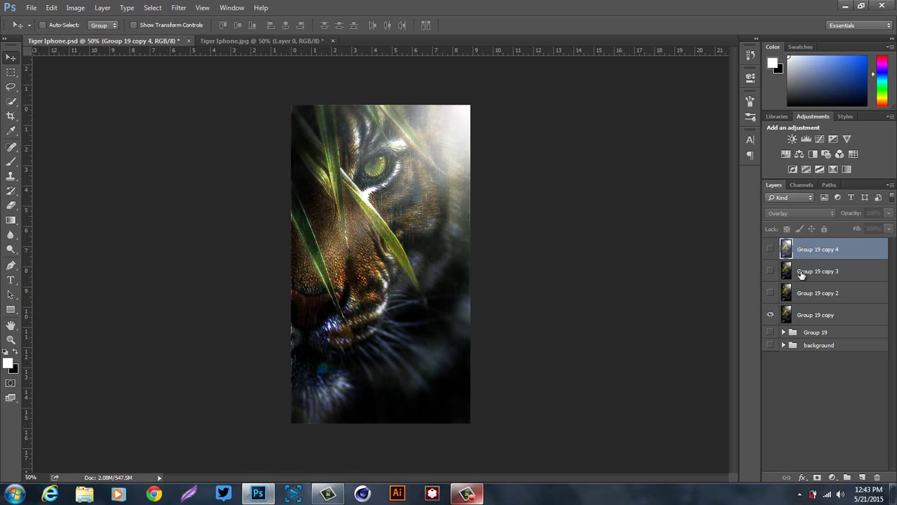
pyautogui.click(777, 270)
pyautogui.click(770, 270)
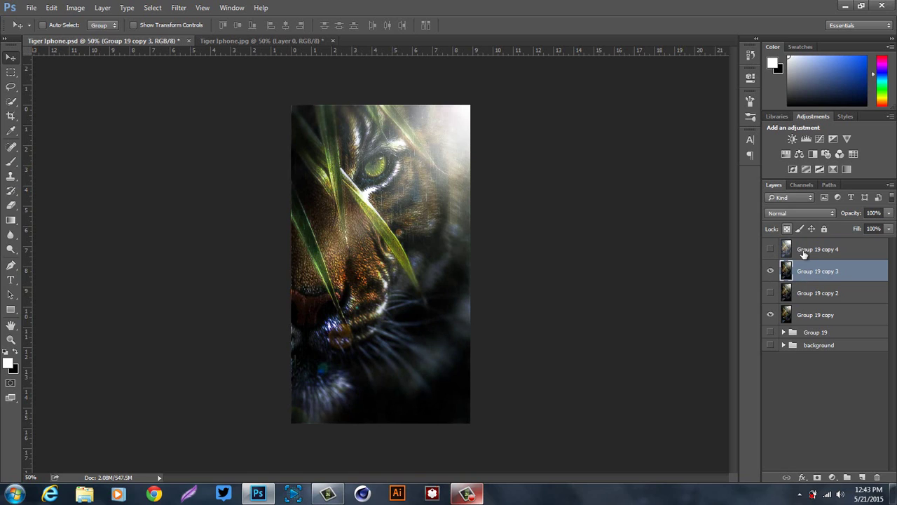
pyautogui.click(788, 247)
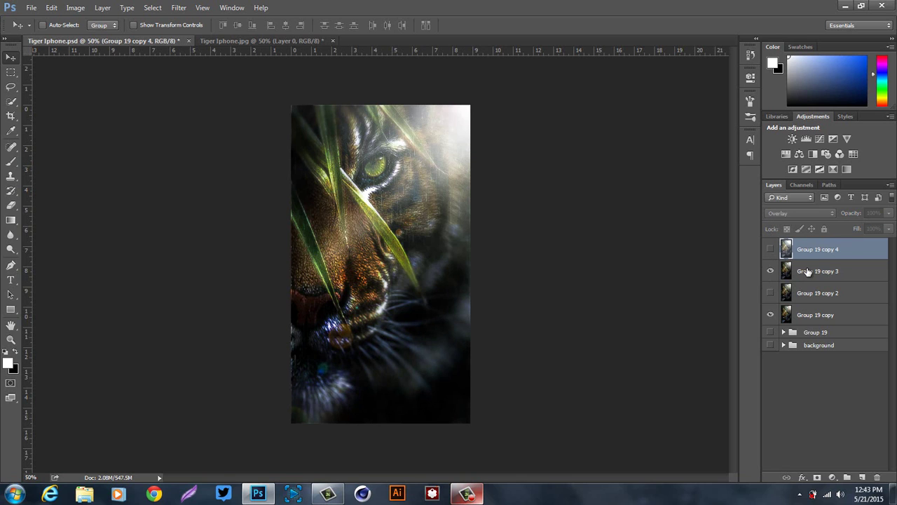
pyautogui.click(806, 272)
pyautogui.click(786, 213)
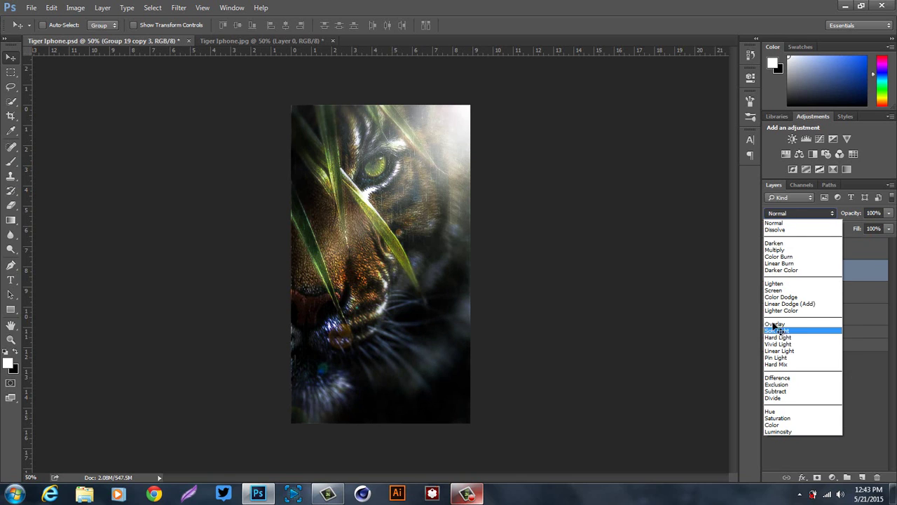
pyautogui.click(786, 326)
# - Apply a High Pass filter with a radius of 100 pixels to Group 19 copy 3
pyautogui.click(180, 8)
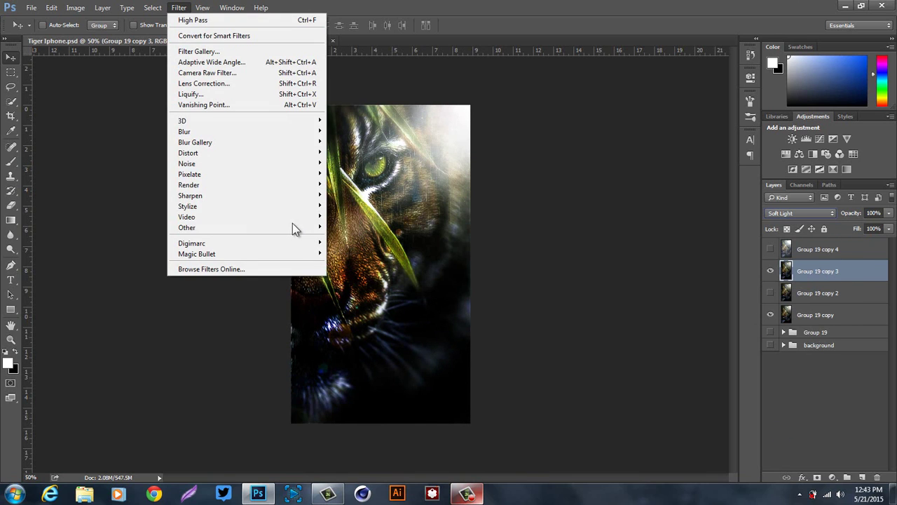
pyautogui.moveTo(303, 229)
pyautogui.click(351, 238)
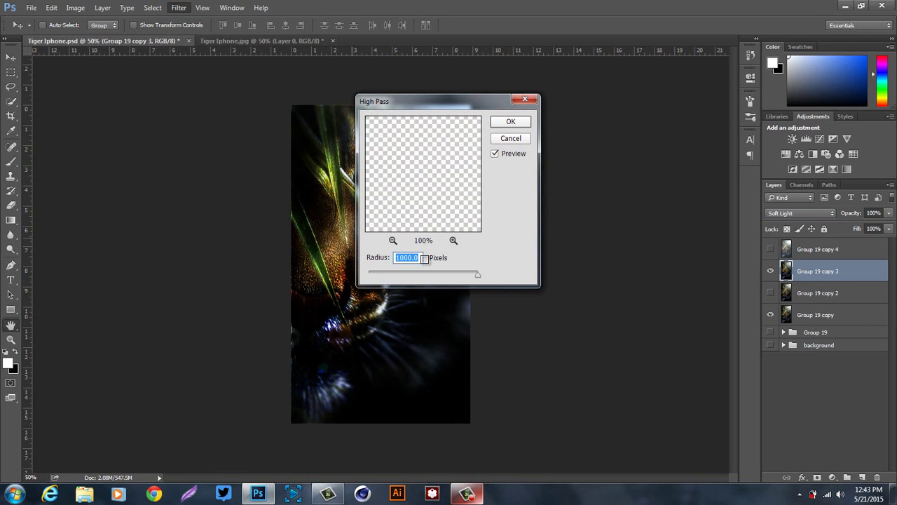
pyautogui.write('100')
pyautogui.click(509, 124)
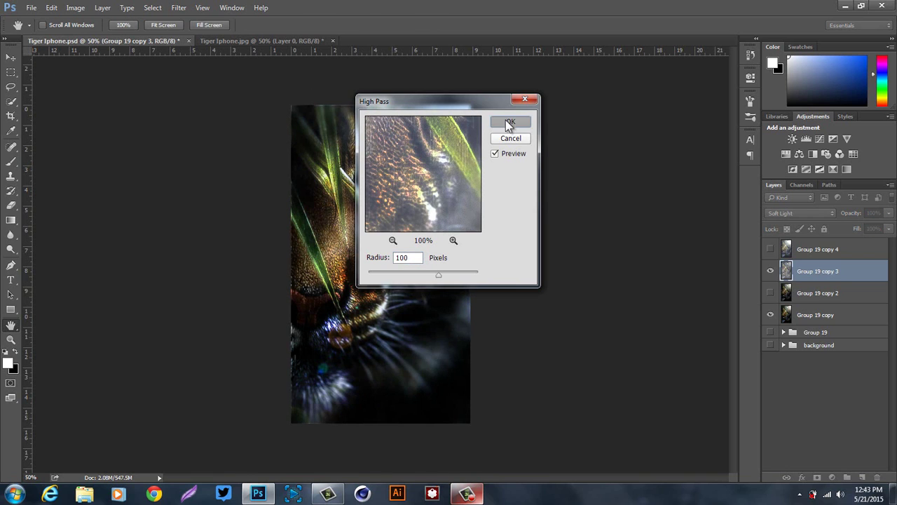
# - Show Group 19 copy 2 in place of Group 19 copy 3 and set its blend mode to Soft Light
pyautogui.click(771, 271)
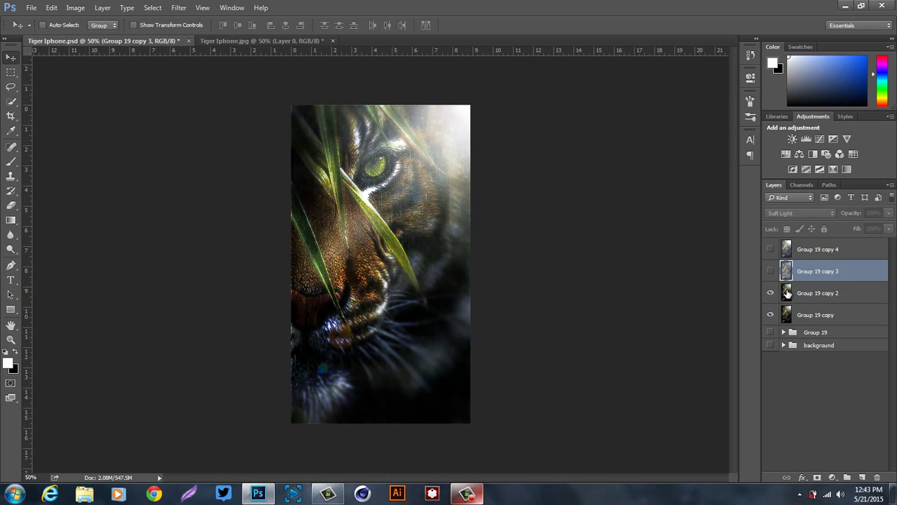
pyautogui.click(788, 293)
pyautogui.click(777, 213)
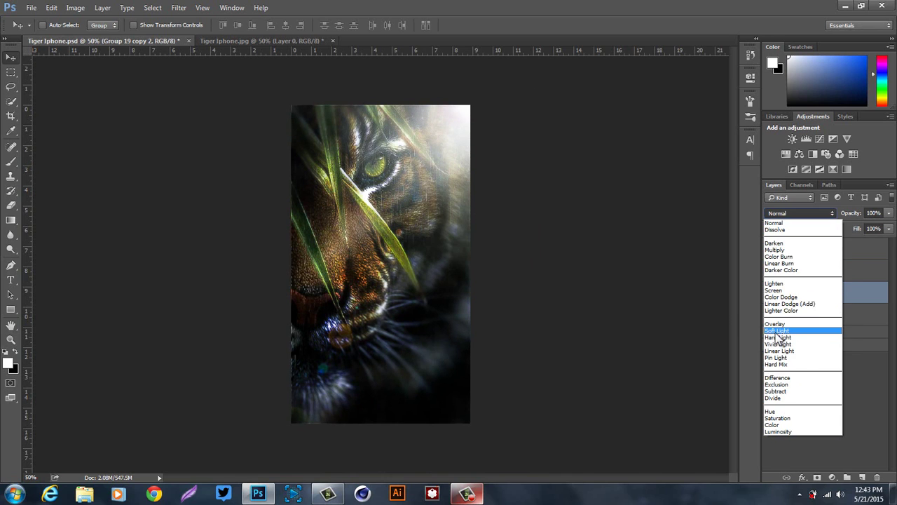
pyautogui.click(776, 331)
# - Apply a High Pass filter with a radius of 1 pixel to Group 19 copy 2
pyautogui.click(184, 8)
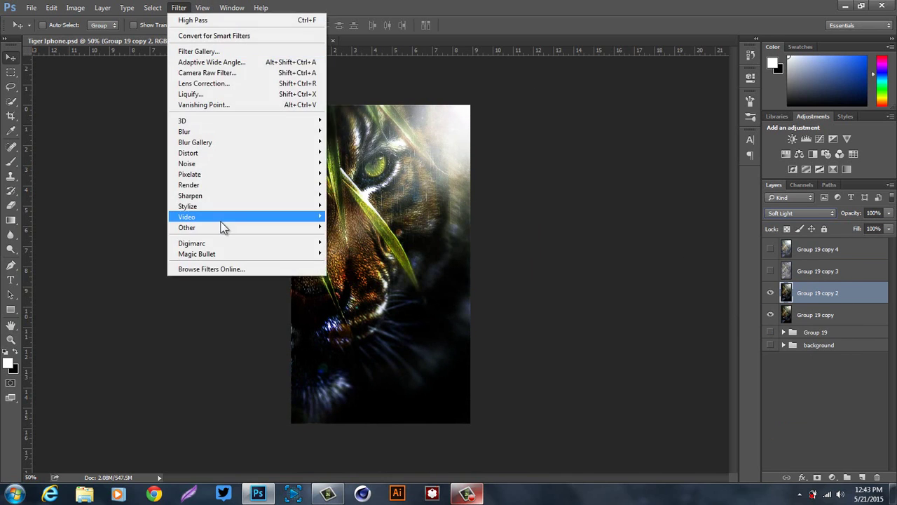
pyautogui.moveTo(288, 228)
pyautogui.click(357, 239)
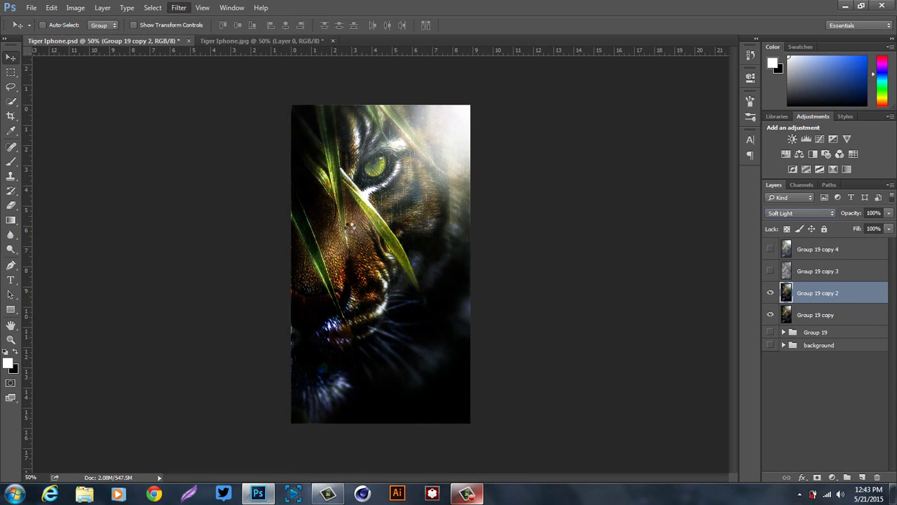
pyautogui.write('1')
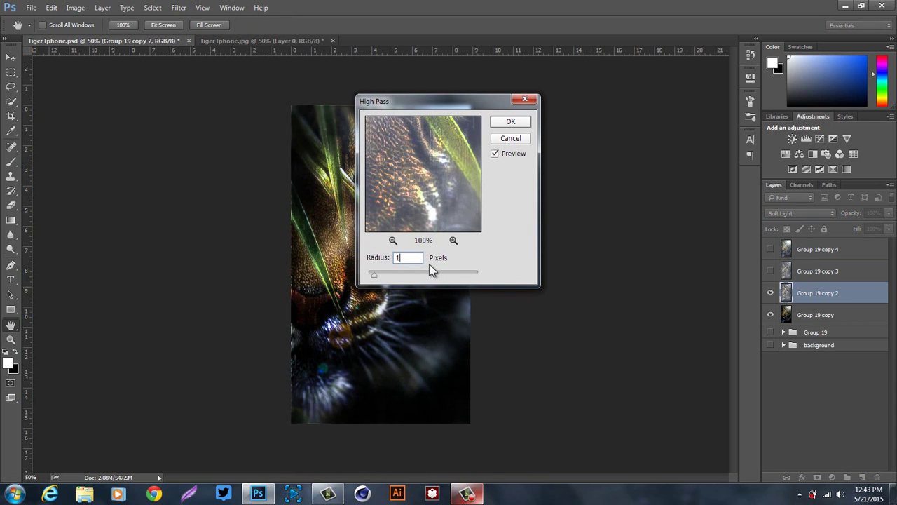
pyautogui.click(527, 124)
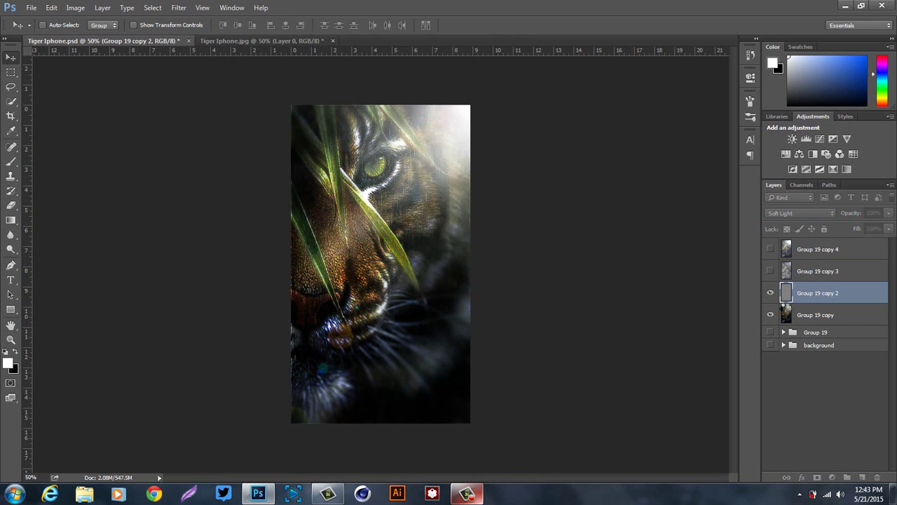
# - Turn Group 19 copy 4 back on and hide Group 19 copy 2 and copy 3 to isolate its effect
pyautogui.click(771, 271)
pyautogui.click(770, 250)
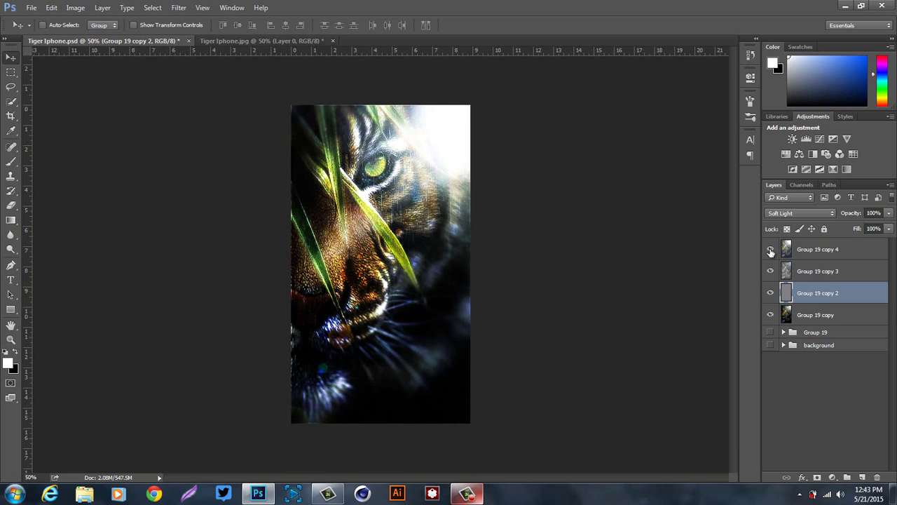
pyautogui.click(771, 293)
pyautogui.click(771, 271)
# - Lower the opacity of the Group 19 copy 4 layer to 22%
pyautogui.click(809, 253)
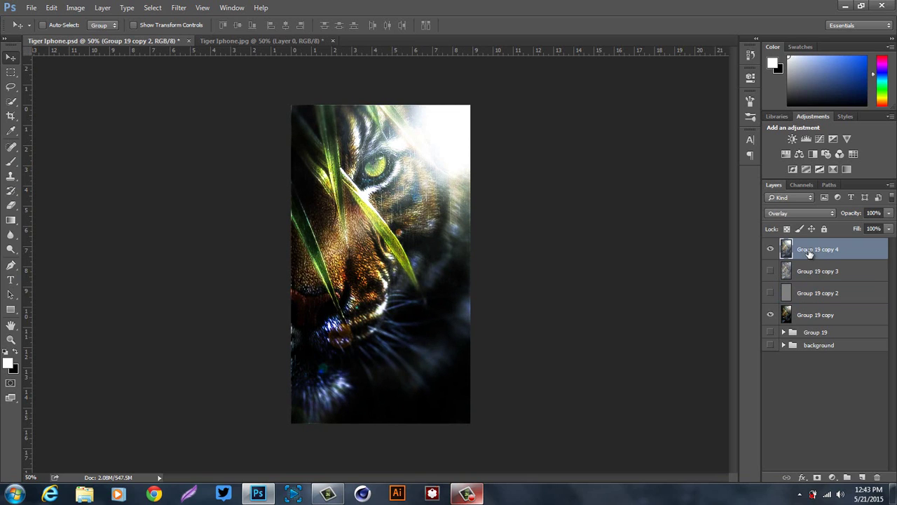
pyautogui.click(887, 214)
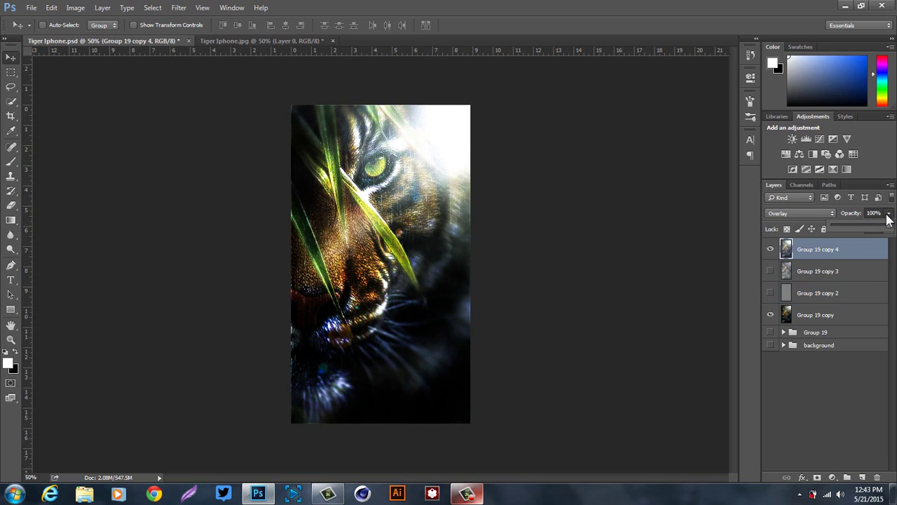
pyautogui.click(848, 227)
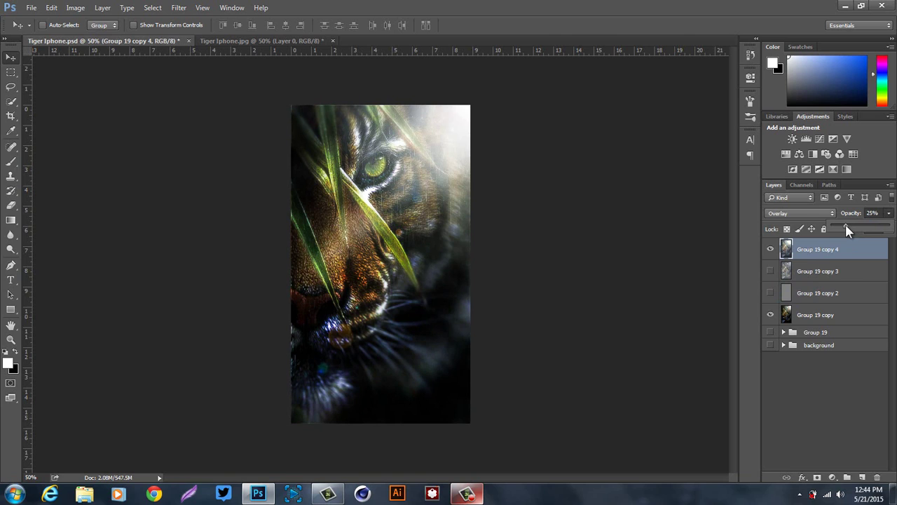
pyautogui.moveTo(846, 225); pyautogui.dragTo(844, 225)
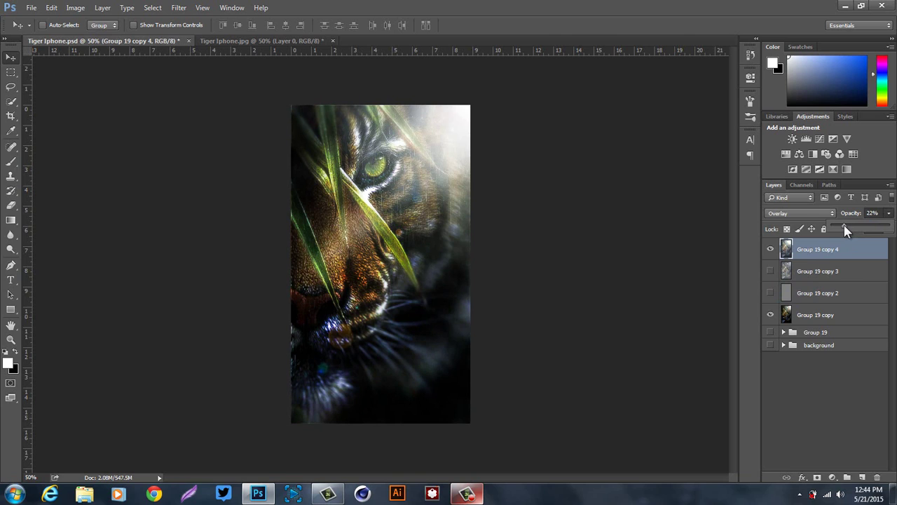
# - Isolate Group 19 copy 3 by hiding Group 19 copy 4, and lower the opacity of copy 3 to 30%
pyautogui.click(800, 259)
pyautogui.click(771, 249)
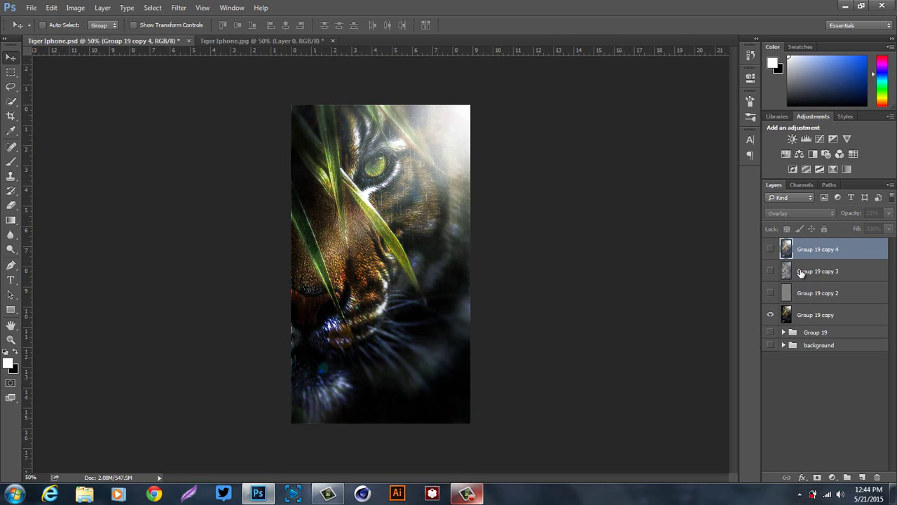
pyautogui.click(770, 270)
pyautogui.click(807, 272)
pyautogui.click(889, 213)
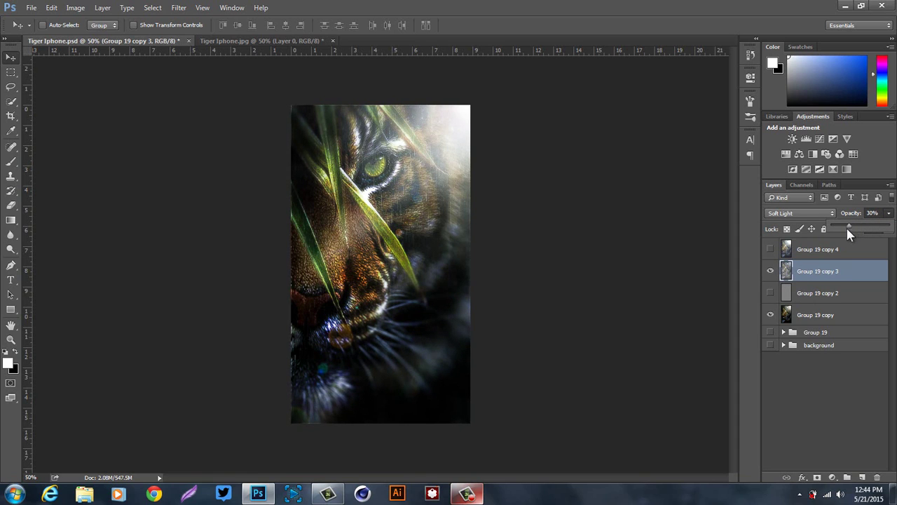
# - Show Group 19 copy 2 in place of Group 19 copy 3 and lower its opacity to 15%
pyautogui.click(771, 271)
pyautogui.click(771, 292)
pyautogui.click(813, 293)
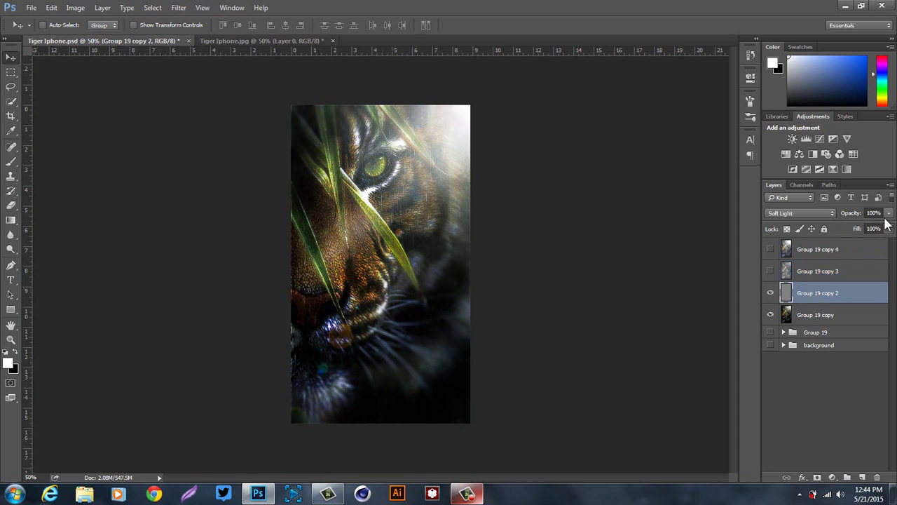
pyautogui.click(889, 213)
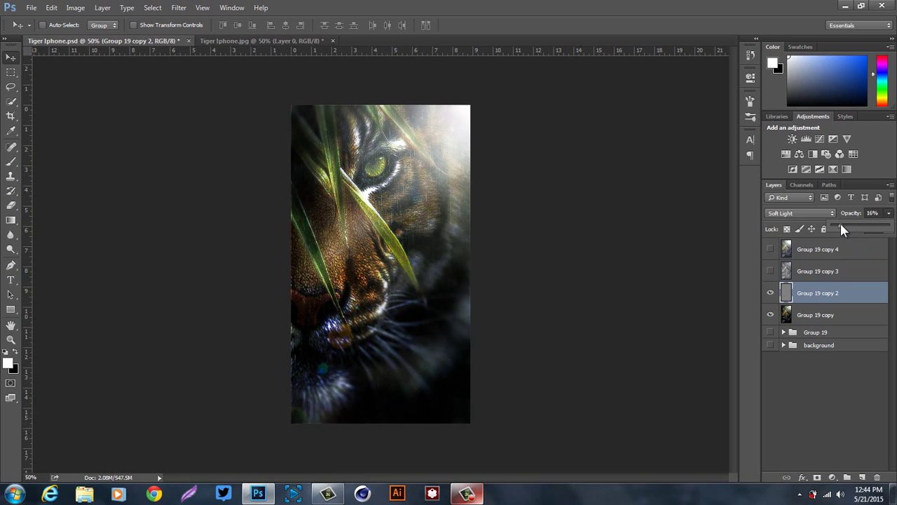
# - Turn Group 19 copy 3 and copy 4 back on and group them with Group 19 copy 2
pyautogui.click(771, 271)
pyautogui.click(771, 248)
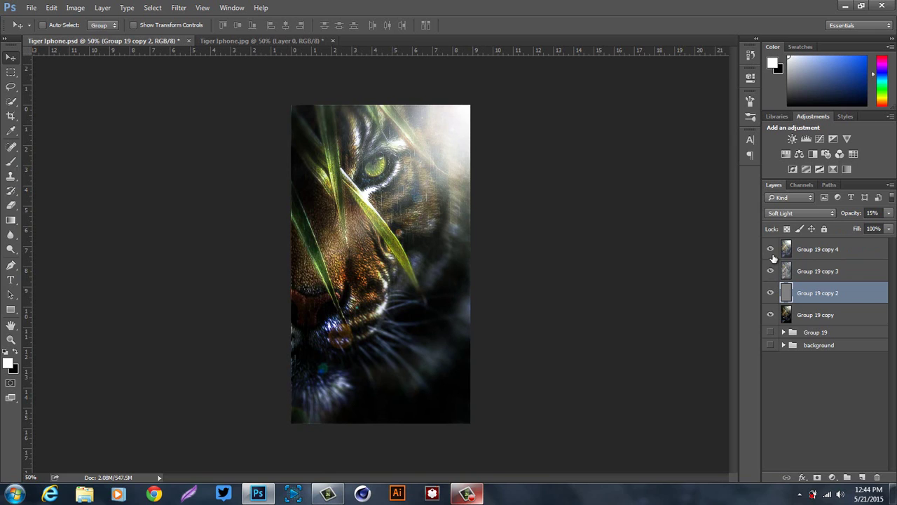
pyautogui.click(817, 250)
pyautogui.keyDown('shift'); pyautogui.click(818, 293); pyautogui.keyUp('shift')
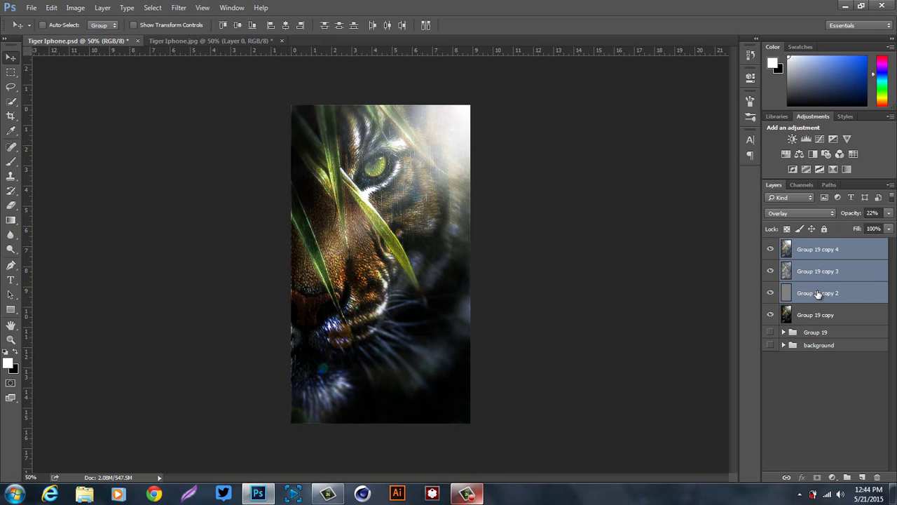
pyautogui.hotkey('ctrl', 'g')
# - Compare the image with and without the sharpening by switching the visibility of Group 20 off and on repeatedly
pyautogui.click(770, 245)
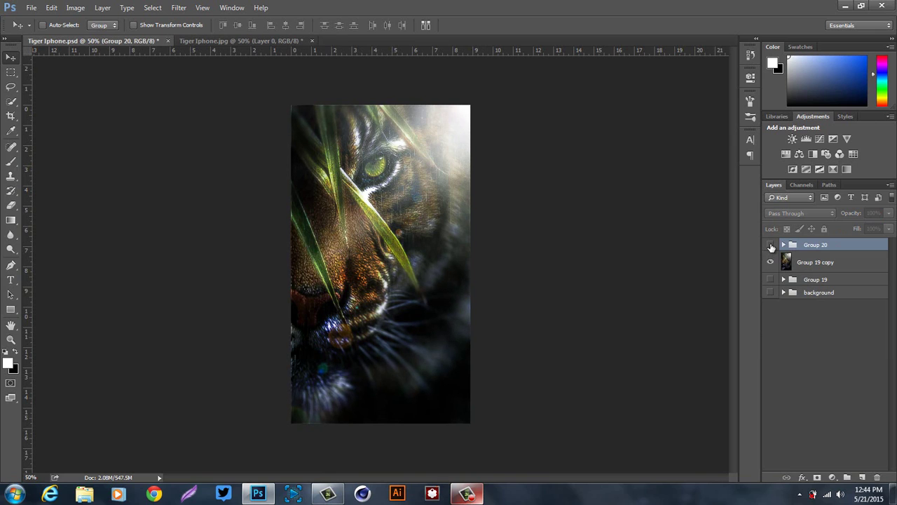
pyautogui.click(770, 244)
pyautogui.click(770, 245)
pyautogui.click(771, 244)
pyautogui.click(771, 244)
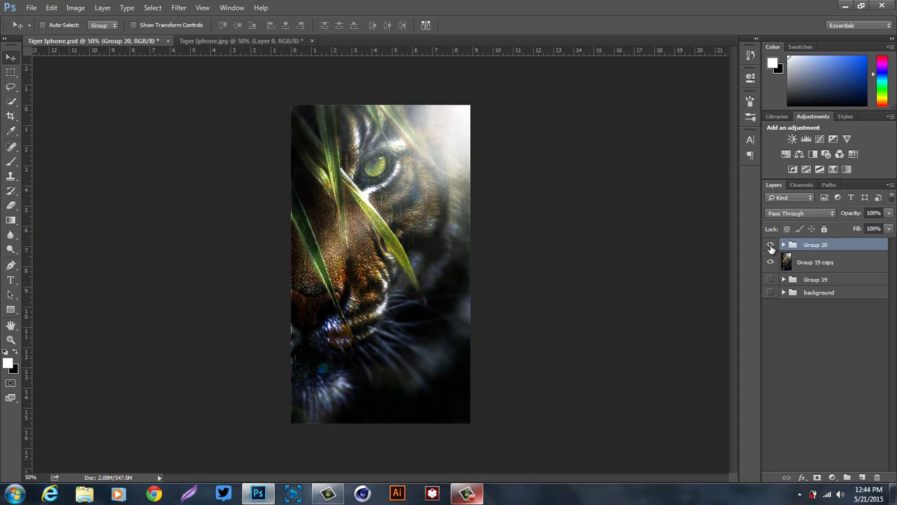
pyautogui.click(771, 244)
pyautogui.click(771, 245)
pyautogui.click(770, 245)
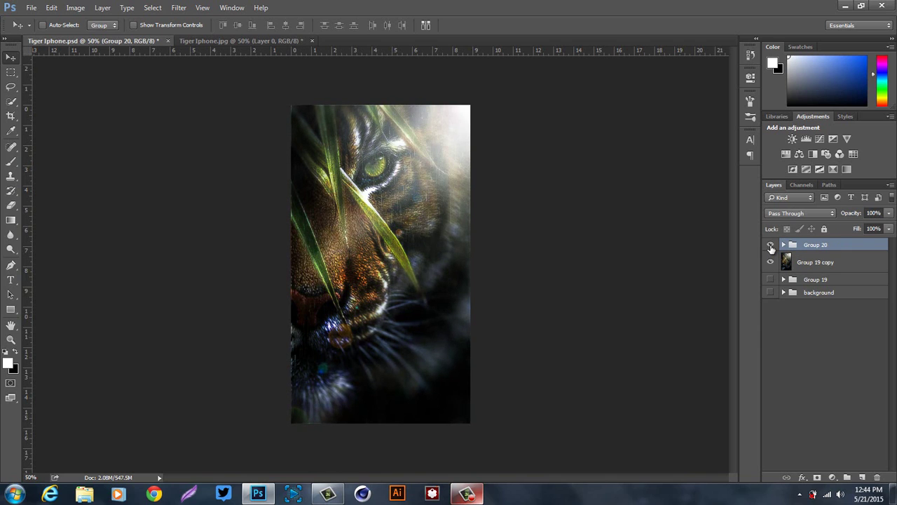
pyautogui.click(771, 244)
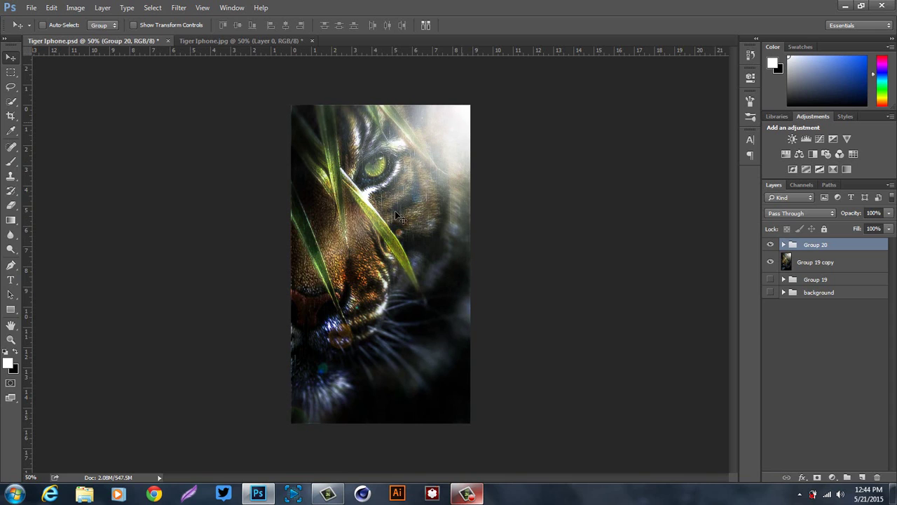
pyautogui.click(772, 245)
pyautogui.click(772, 246)
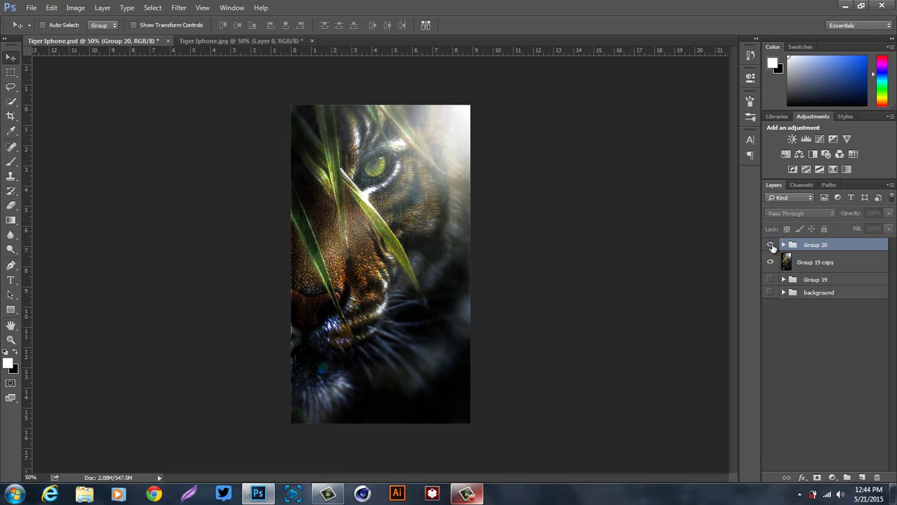
pyautogui.click(772, 245)
pyautogui.click(772, 245)
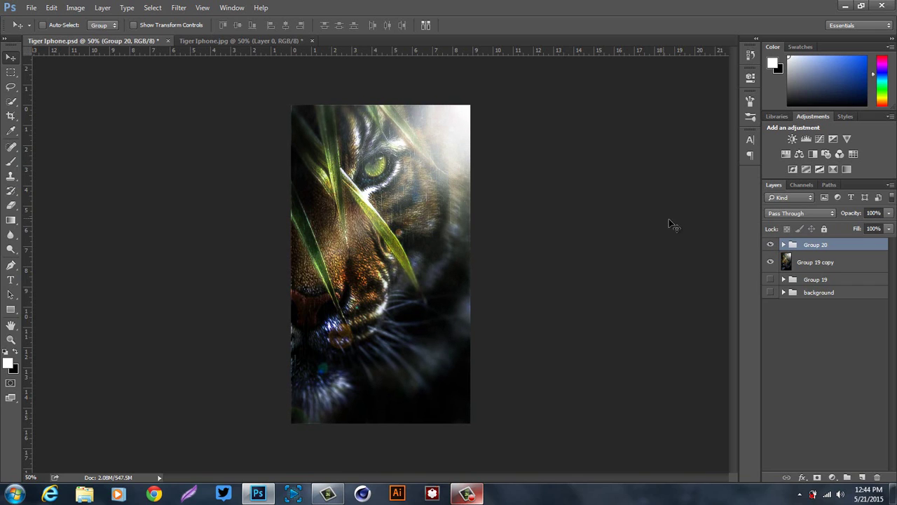
# - Review the sharpening layers inside Group 20 and set the fill of Group 19 copy 2 to 76%
pyautogui.click(784, 244)
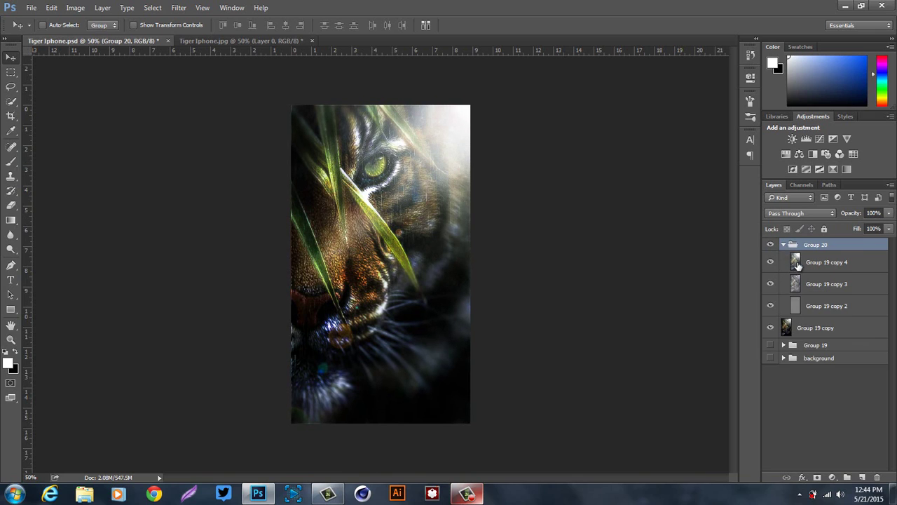
pyautogui.click(798, 264)
pyautogui.click(771, 262)
pyautogui.click(771, 262)
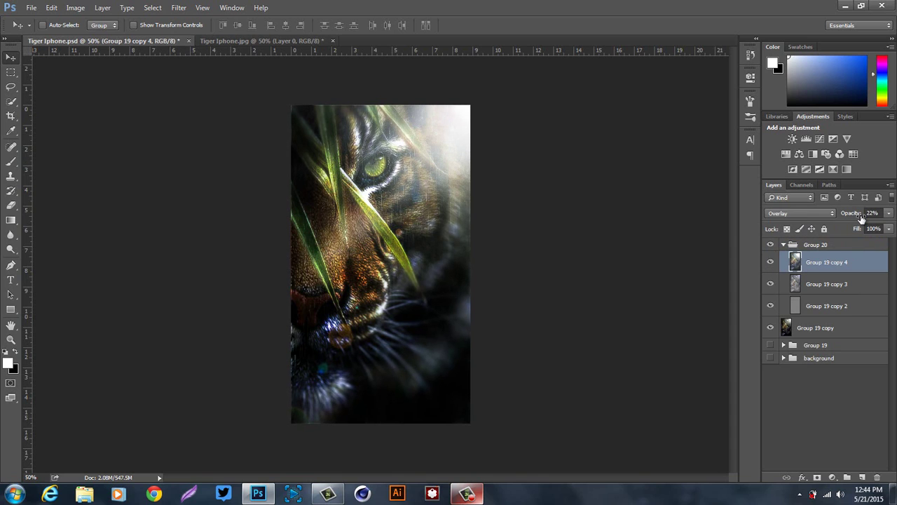
pyautogui.moveTo(856, 228); pyautogui.dragTo(845, 232)
pyautogui.click(815, 285)
pyautogui.click(817, 307)
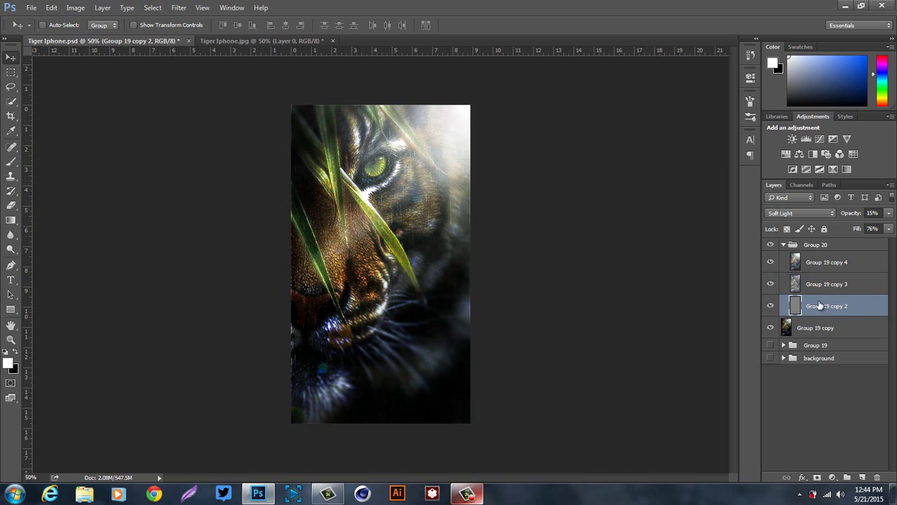
# - Collapse Group 20 and check its adjusted sharpening effect against the unsharpened image
pyautogui.click(784, 246)
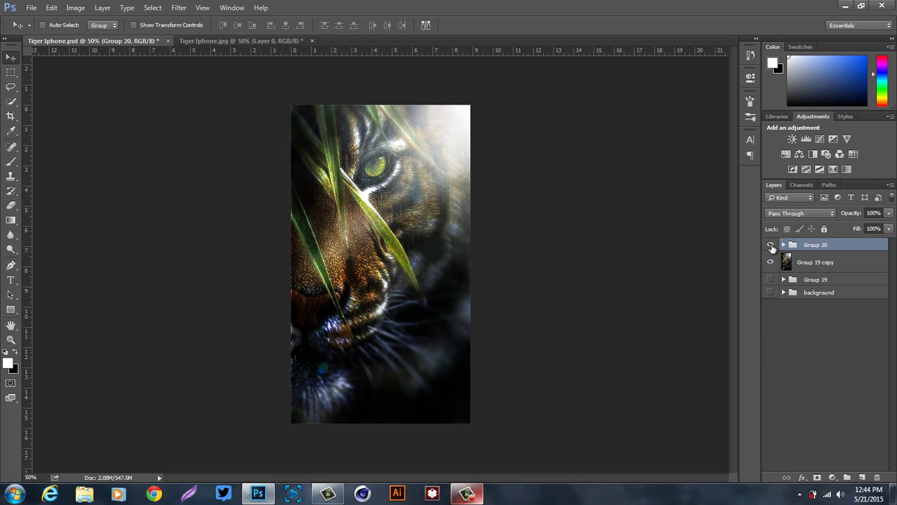
pyautogui.click(771, 245)
pyautogui.click(771, 244)
pyautogui.click(772, 245)
pyautogui.click(771, 245)
pyautogui.click(771, 245)
pyautogui.click(771, 245)
# - Group Group 20 with Group 19 copy, duplicate the new group and merge the duplicate into a single layer
pyautogui.keyDown('shift'); pyautogui.click(803, 264); pyautogui.keyUp('shift')
pyautogui.hotkey('ctrl', 'g')
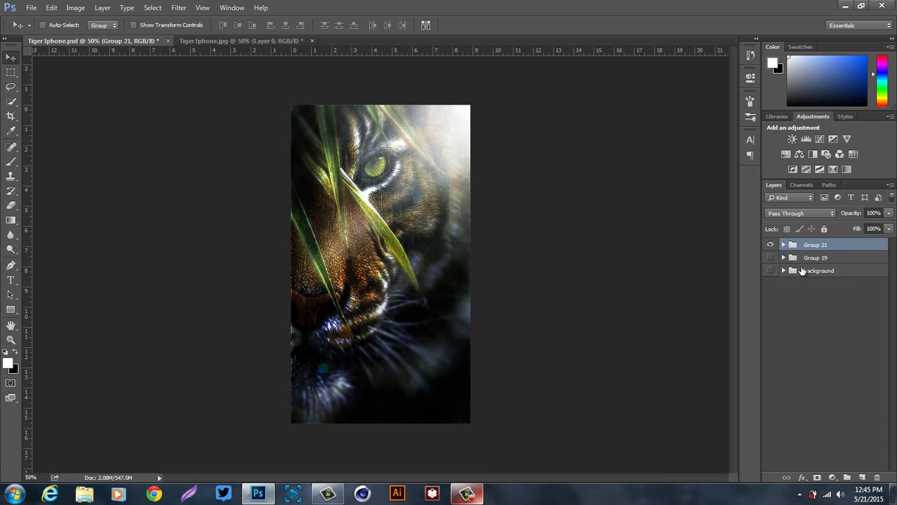
pyautogui.hotkey('ctrl', 'j')
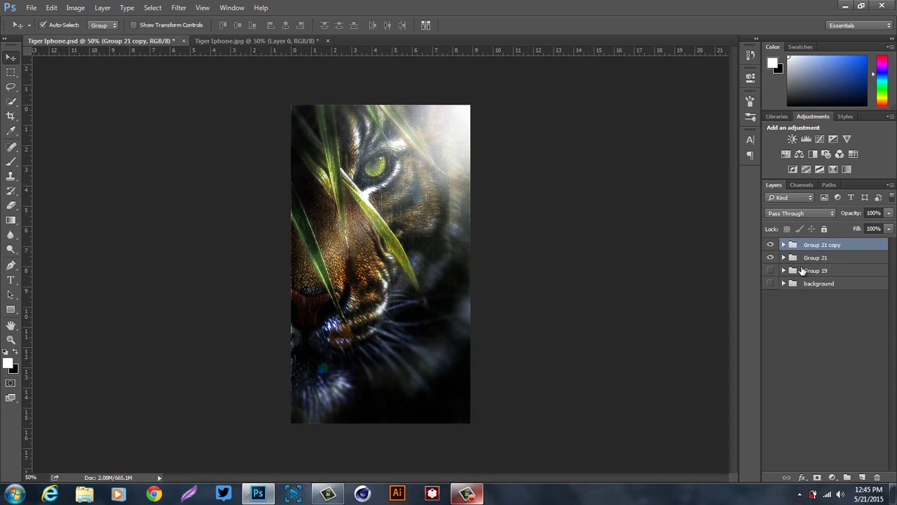
pyautogui.hotkey('ctrl', 'e')
pyautogui.click(771, 250)
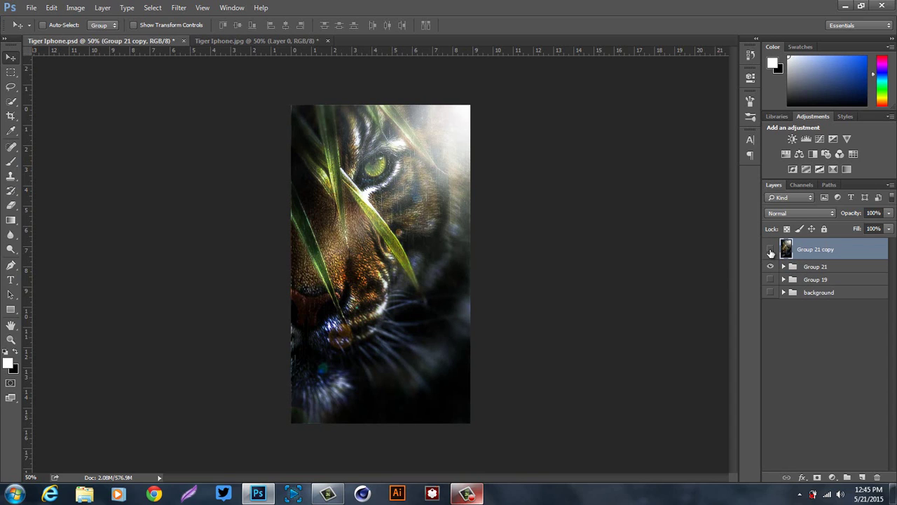
pyautogui.click(771, 250)
# - Save a JPEG copy of the wallpaper to the Desktop under the file name tutorial
pyautogui.click(30, 9)
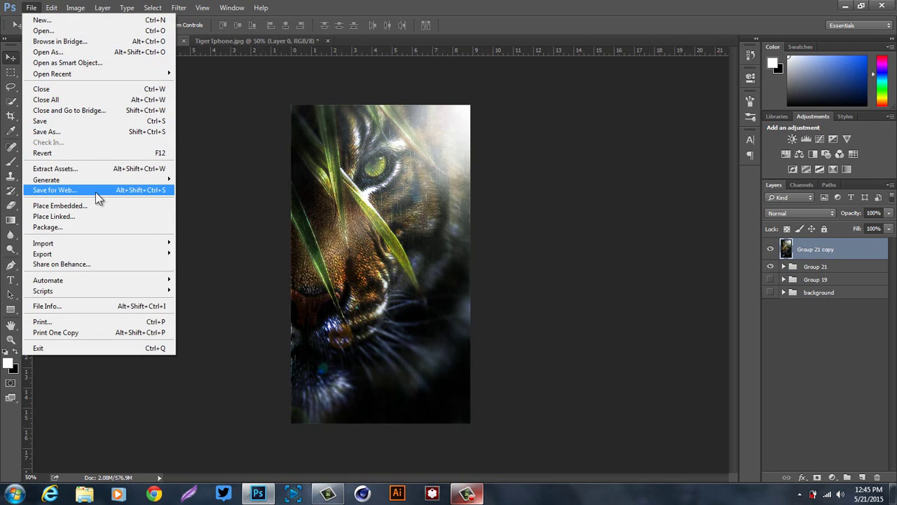
pyautogui.click(63, 131)
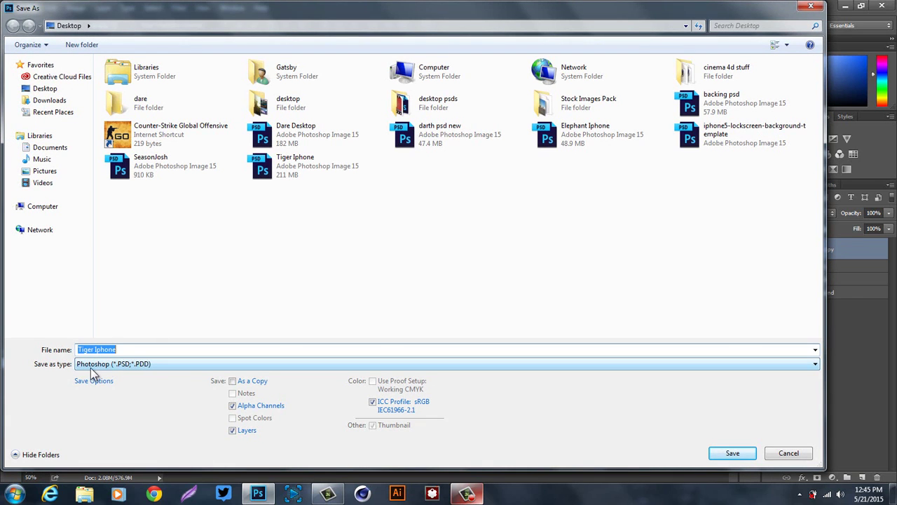
pyautogui.click(134, 364)
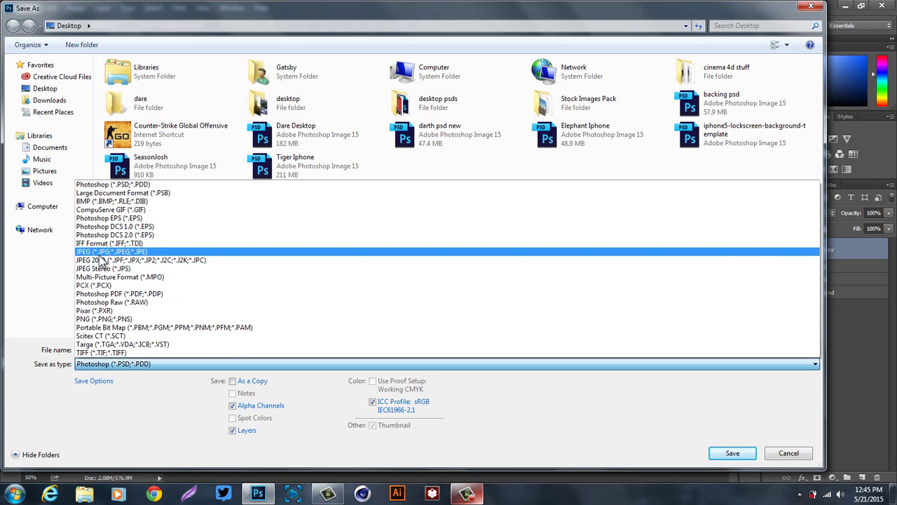
pyautogui.click(101, 254)
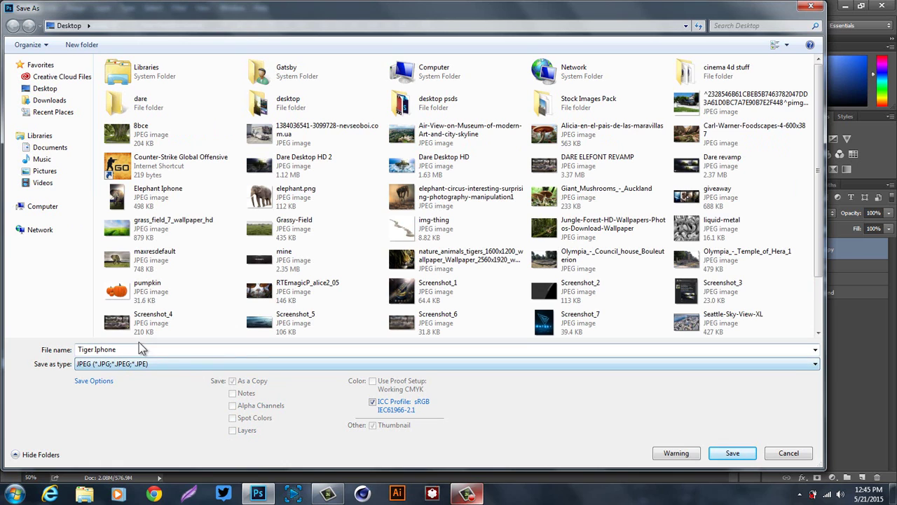
pyautogui.moveTo(128, 349); pyautogui.dragTo(77, 354)
pyautogui.write('t')
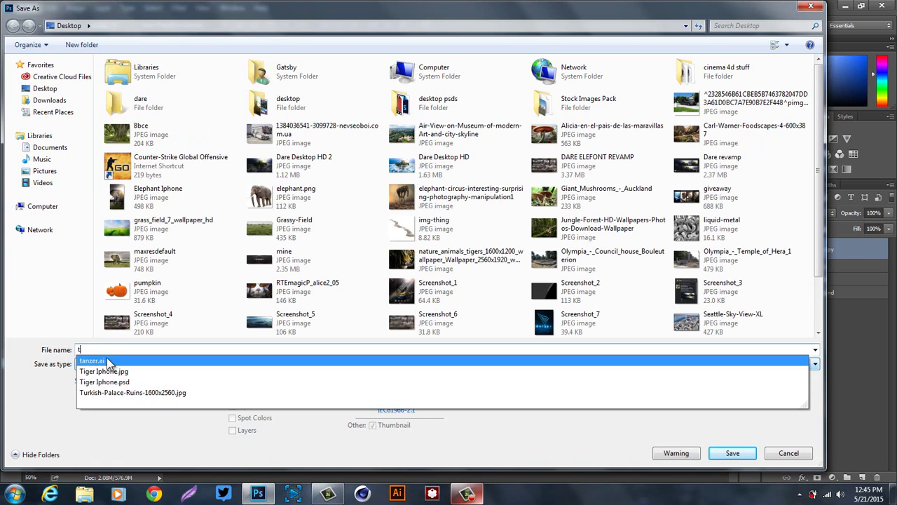
pyautogui.write('utorial')
pyautogui.press('Return')
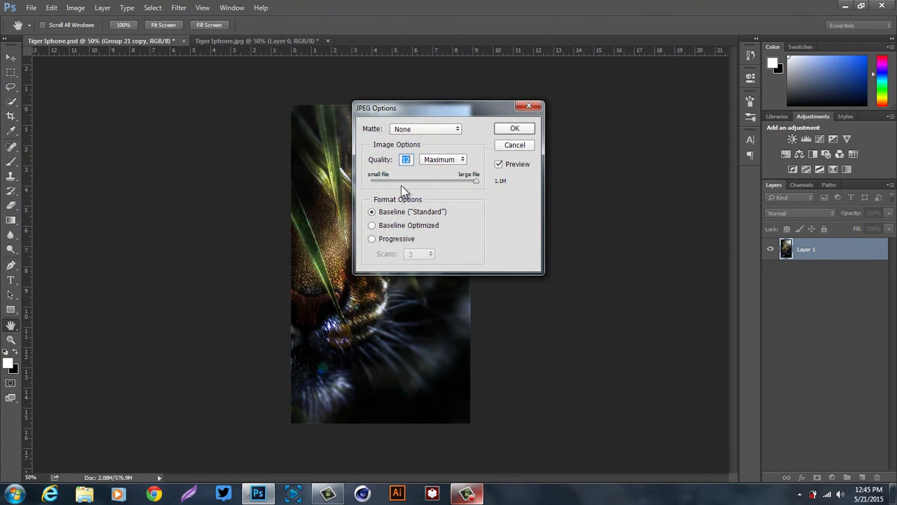
# - Try lower JPEG quality levels, return the quality to the maximum and confirm the export
pyautogui.click(368, 181)
pyautogui.click(375, 182)
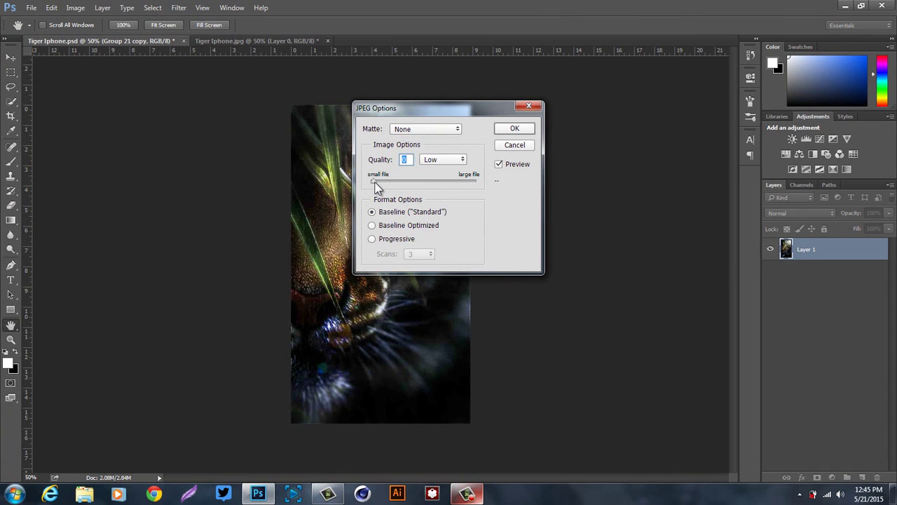
pyautogui.moveTo(394, 182); pyautogui.dragTo(418, 181)
pyautogui.moveTo(458, 183); pyautogui.dragTo(487, 184)
pyautogui.click(518, 129)
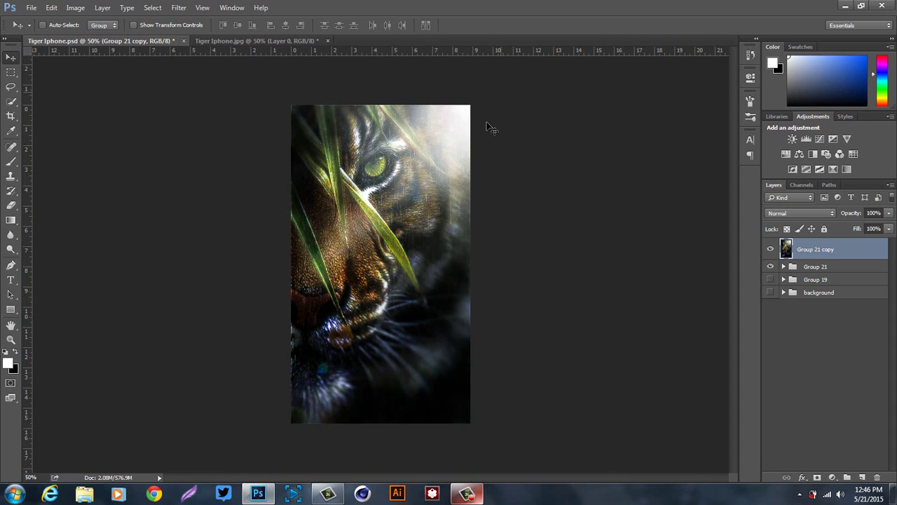
pyautogui.click(31, 8)
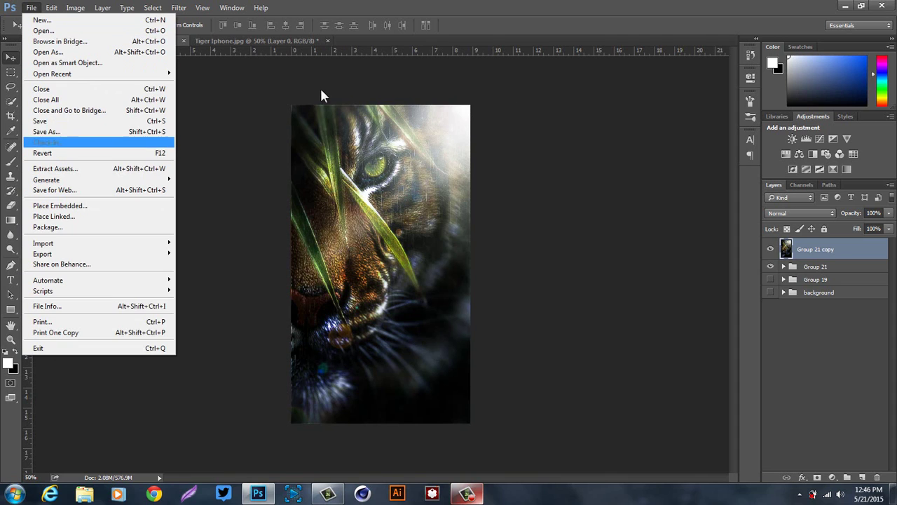
pyautogui.click(298, 81)
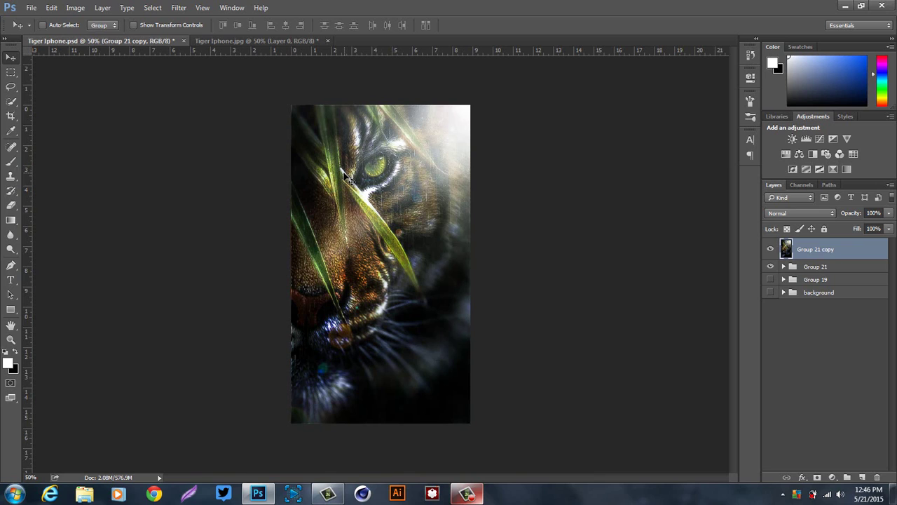
# - Expand the background, dont open and Group 11 groups, and hide Group 21
pyautogui.click(784, 292)
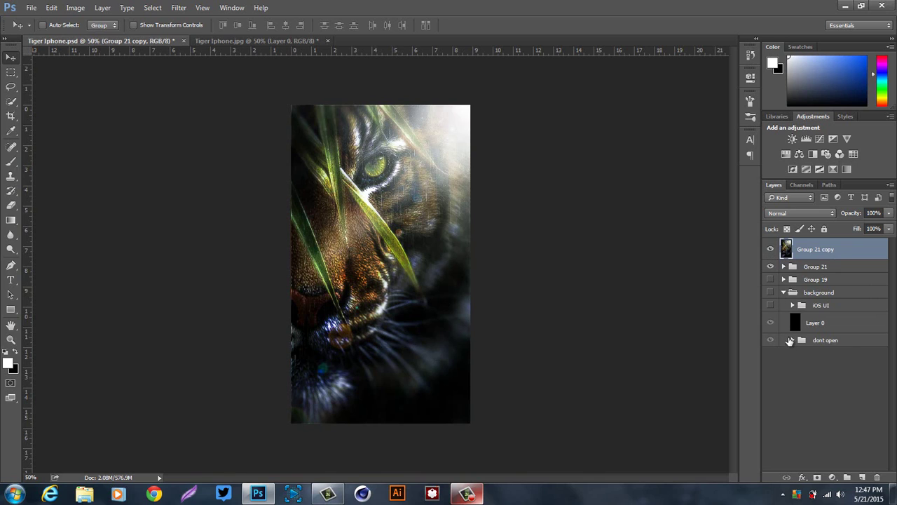
pyautogui.click(792, 340)
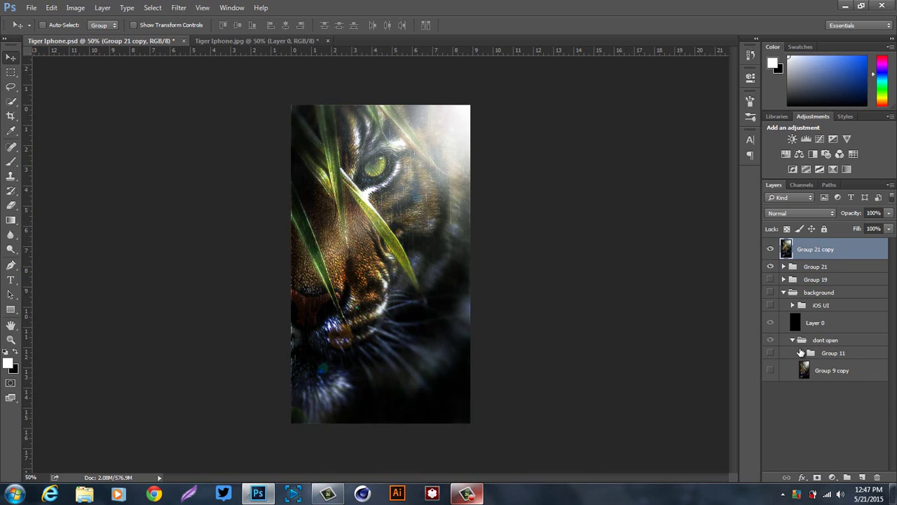
pyautogui.click(802, 352)
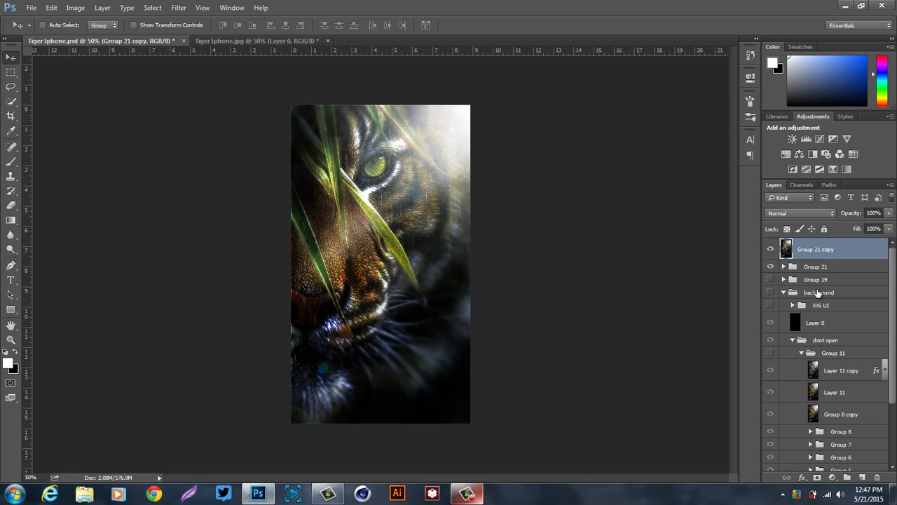
pyautogui.click(770, 266)
# - Hide the dont open group together with Group 11 and its layers and subgroups down to Group 4
pyautogui.scroll(-3, 895, 301)
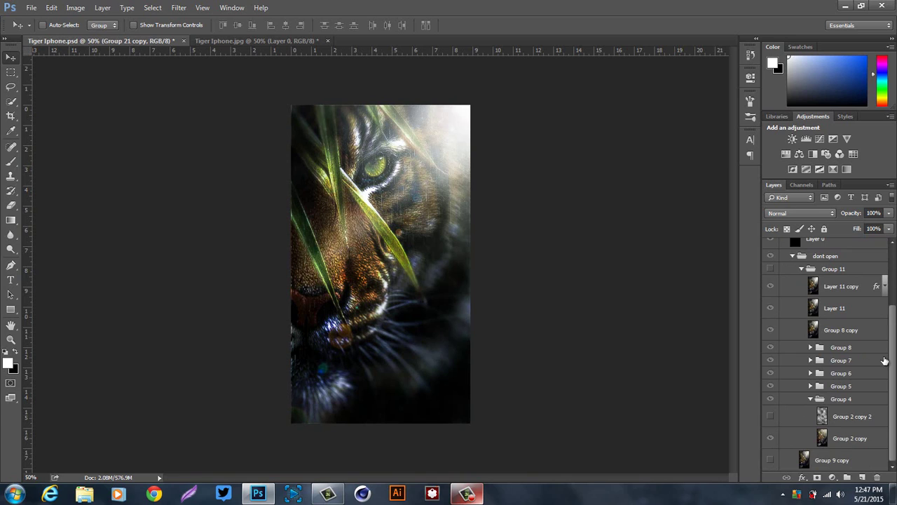
pyautogui.click(769, 460)
pyautogui.click(770, 460)
pyautogui.moveTo(771, 399); pyautogui.dragTo(771, 256)
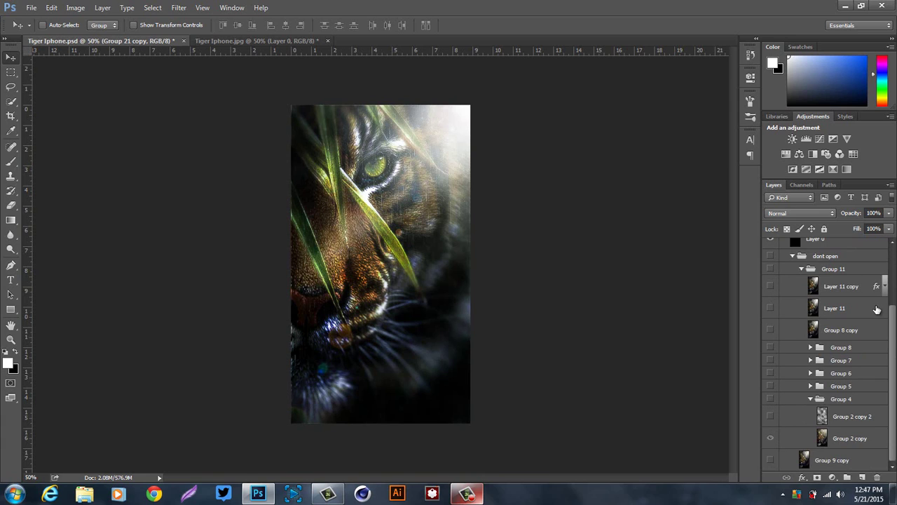
pyautogui.scroll(3, 894, 284)
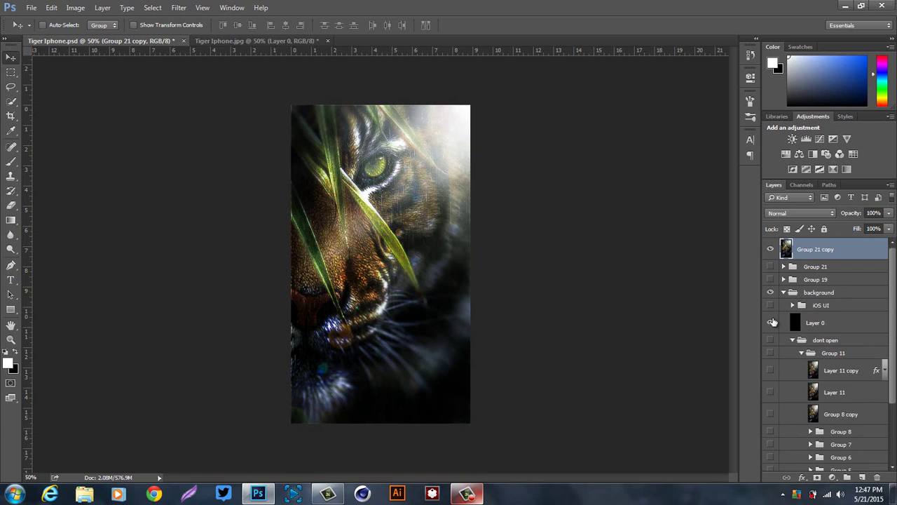
# - Hide the Group 21 copy layer, show the Group 2 copy layer inside Group 4 with its parent groups, and shift that layer slightly left
pyautogui.click(770, 249)
pyautogui.scroll(-3, 894, 309)
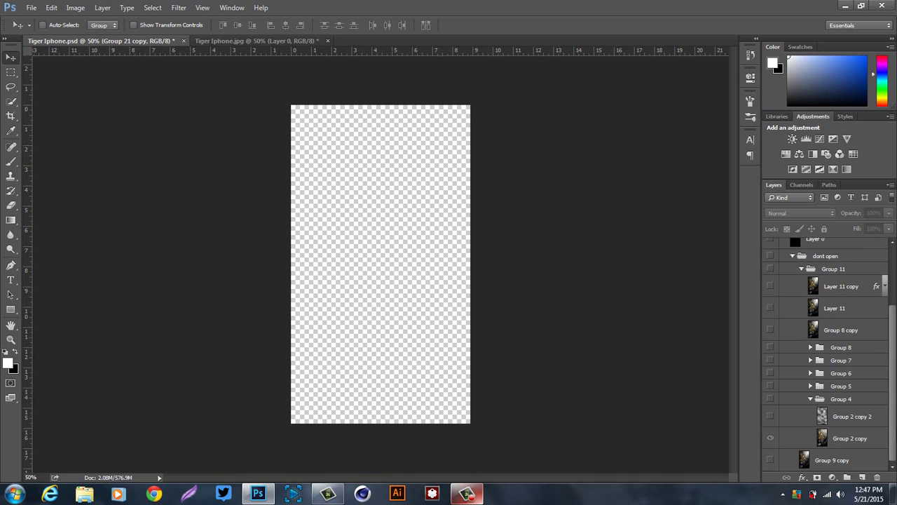
pyautogui.click(771, 440)
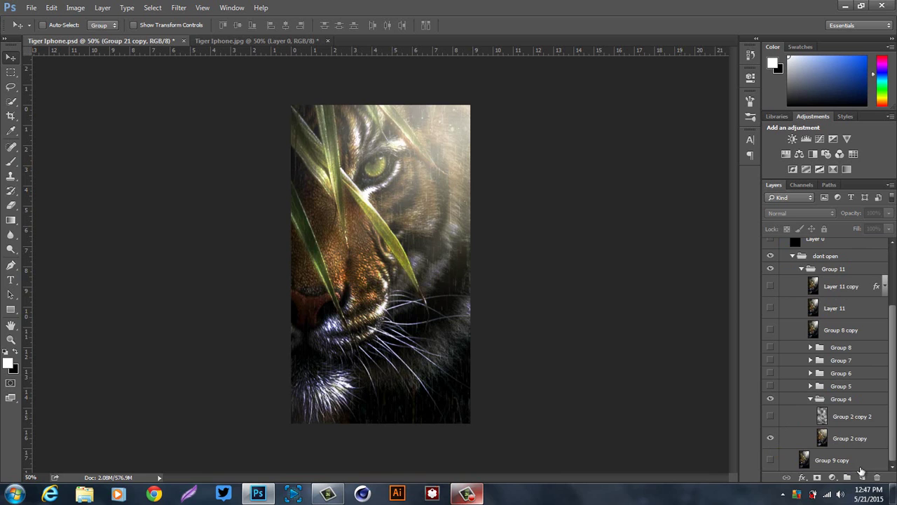
pyautogui.click(796, 443)
pyautogui.moveTo(405, 277); pyautogui.dragTo(317, 270)
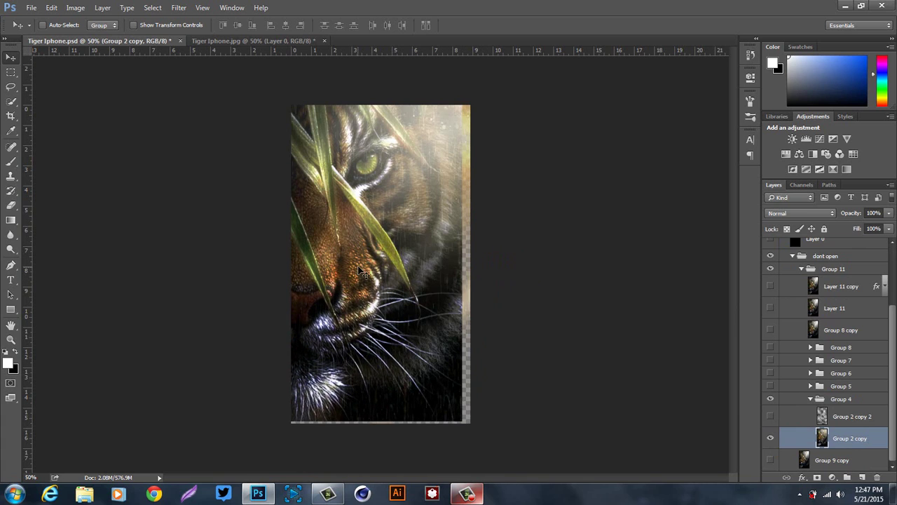
# - Open the original tiger photo nature_animals_tigers_1600x1200_wallpaper_Wallpaper_2560x1920_www.wall321.com.jpg from the Desktop
pyautogui.click(31, 8)
pyautogui.click(43, 31)
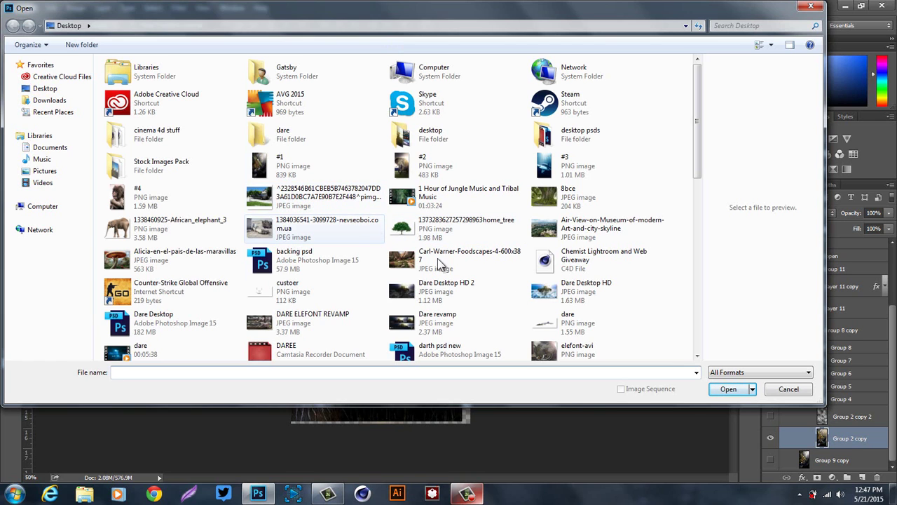
pyautogui.scroll(-1, 699, 203)
pyautogui.scroll(-6, 699, 203)
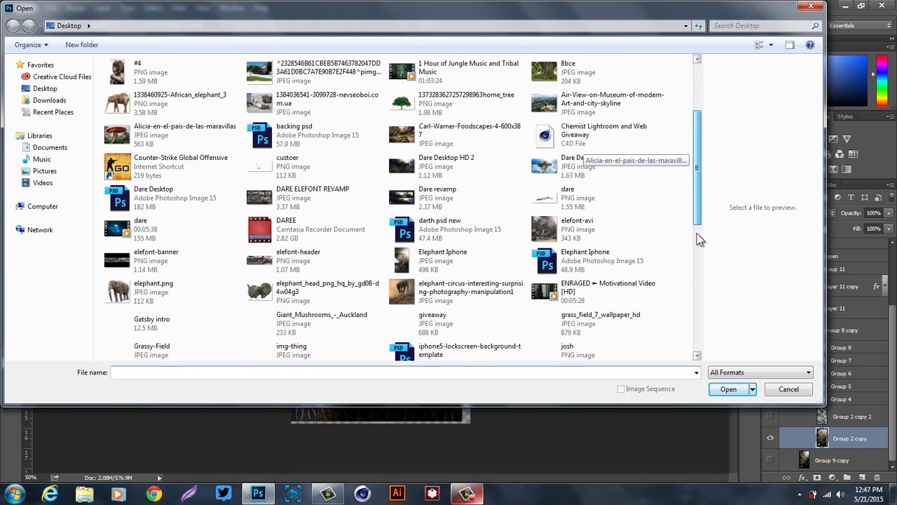
pyautogui.moveTo(696, 251); pyautogui.dragTo(698, 293)
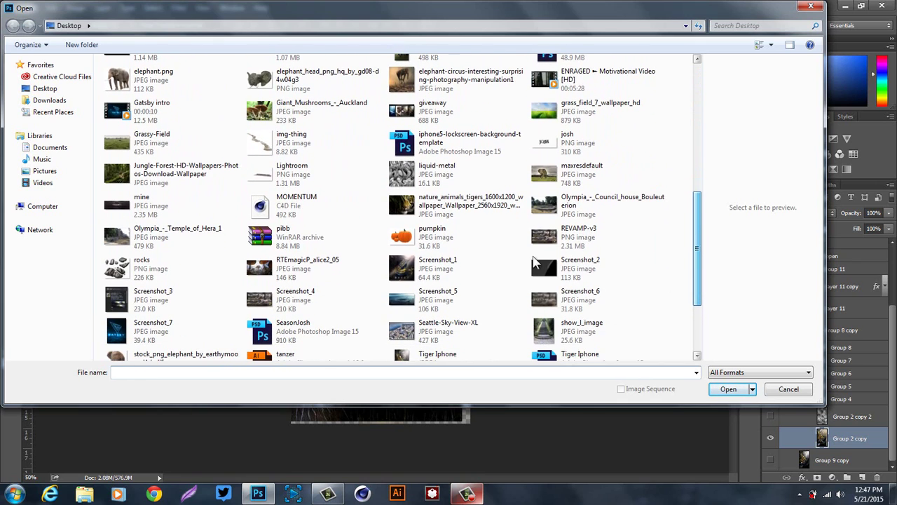
pyautogui.click(465, 207)
pyautogui.doubleClick(470, 217)
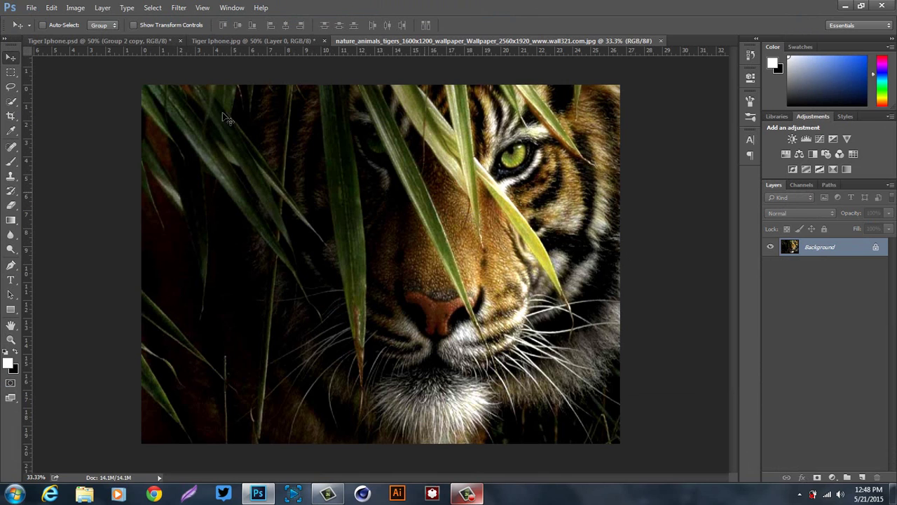
# - Unlock the original tiger photo's background, place a copy over the finished wallpaper in Tiger Iphone.jpg for comparison, and delete that copy
pyautogui.click(273, 43)
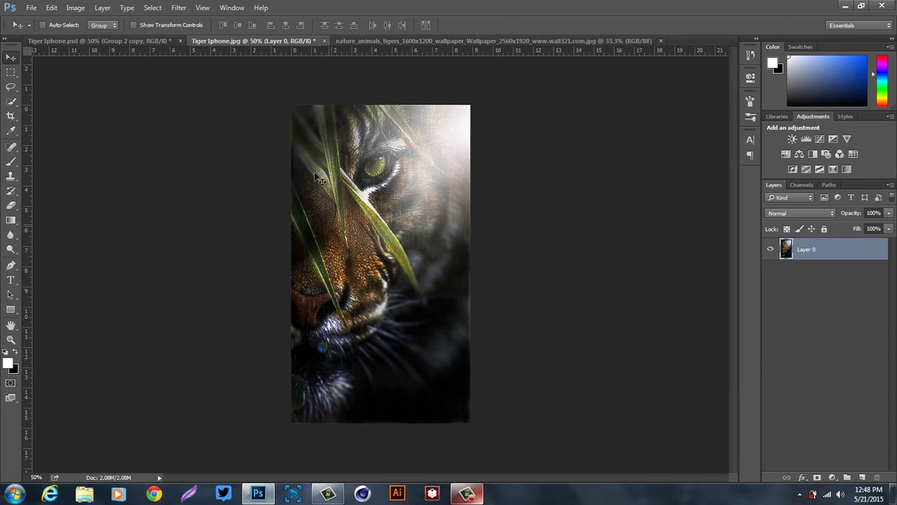
pyautogui.click(357, 43)
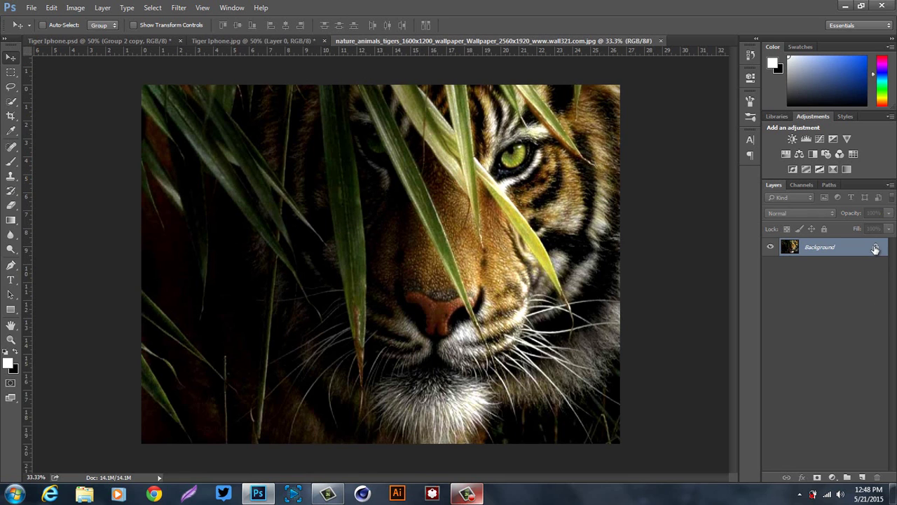
pyautogui.moveTo(533, 220); pyautogui.dragTo(421, 199)
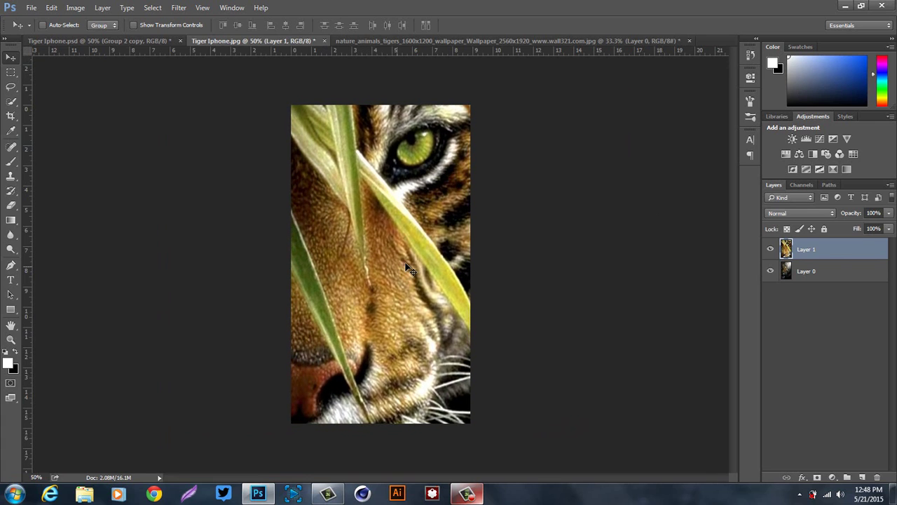
pyautogui.press('Delete')
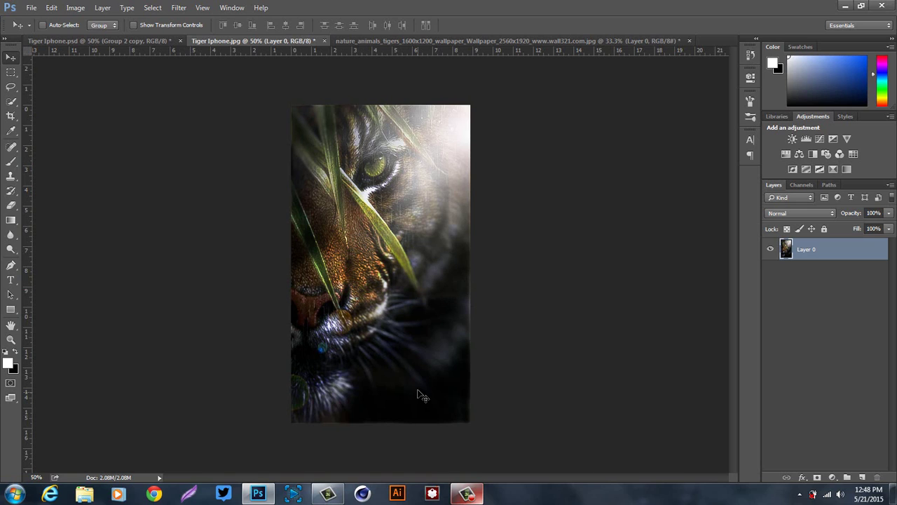
pyautogui.click(467, 495)
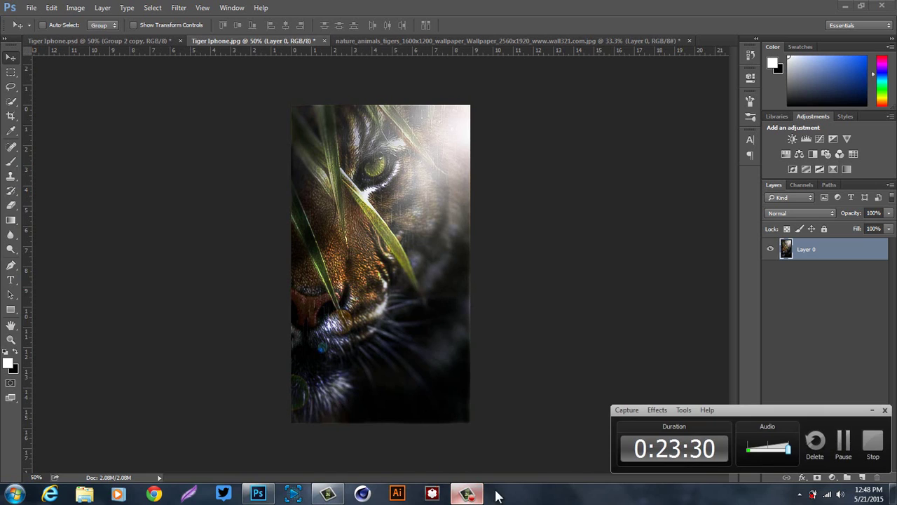